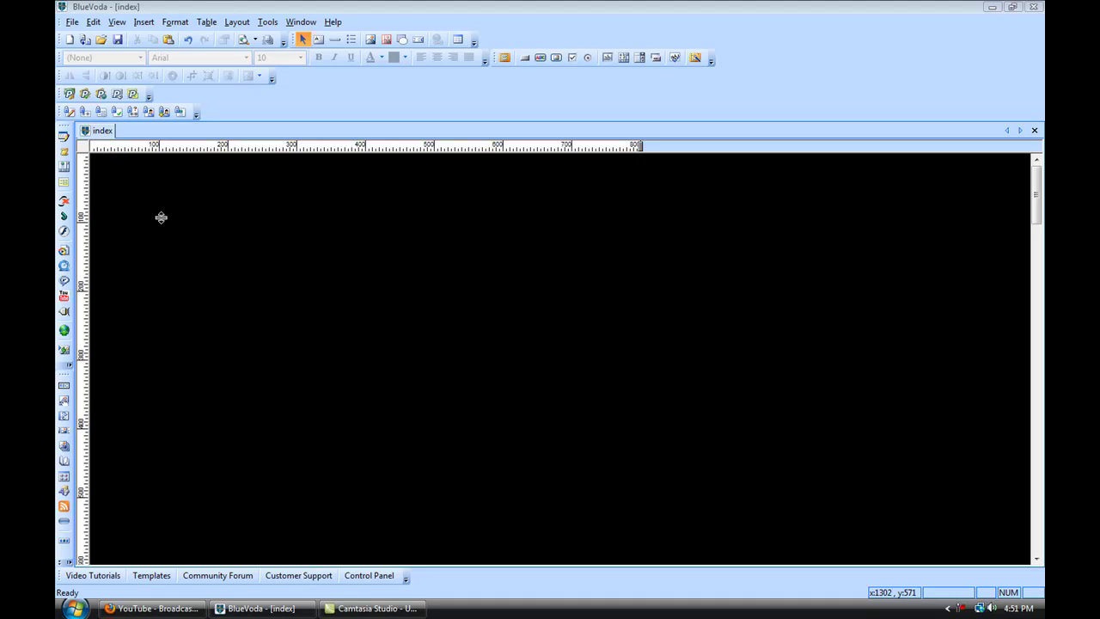
- Insert a new 150×150 shape and position it at the left edge of the page
{"action": "left_click", "coordinate": [144, 23]}
{"action": "left_click", "coordinate": [163, 150]}
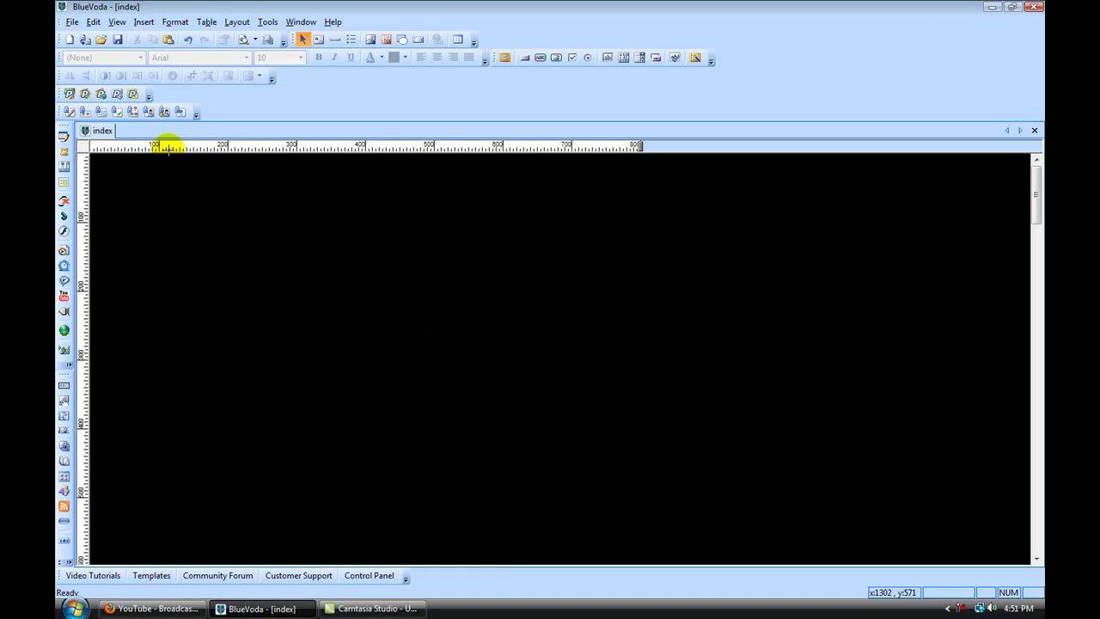
{"action": "left_click_drag", "start_coordinate": [492, 524], "coordinate": [157, 258]}
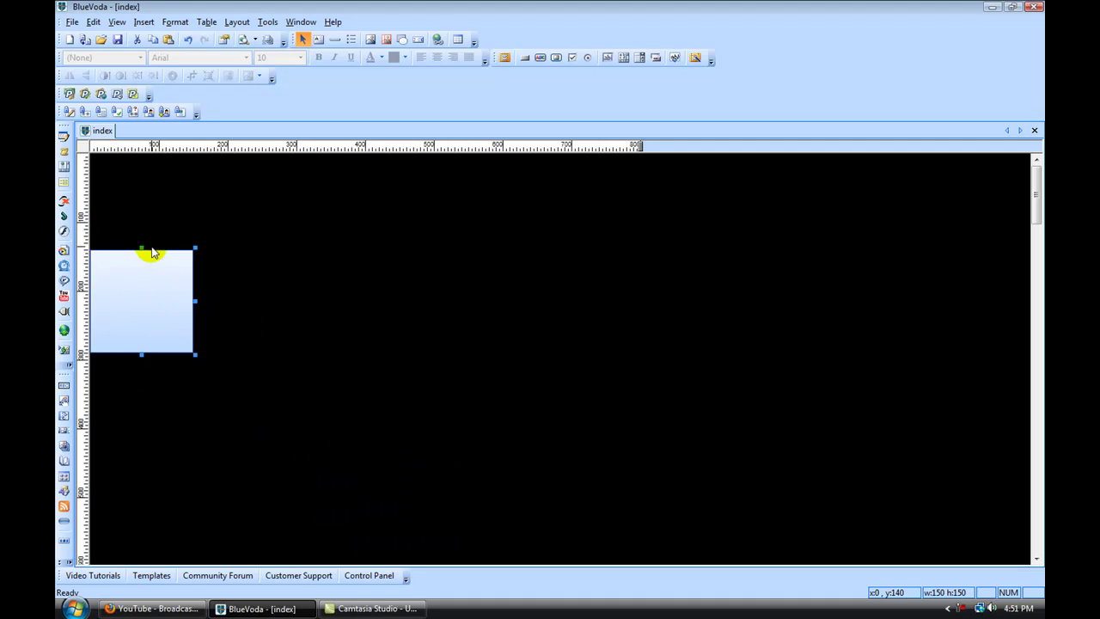
{"action": "left_click_drag", "start_coordinate": [138, 275], "coordinate": [132, 263]}
- Keep the shape as a rectangle and give it a solid white fill
{"action": "double_click", "coordinate": [142, 273]}
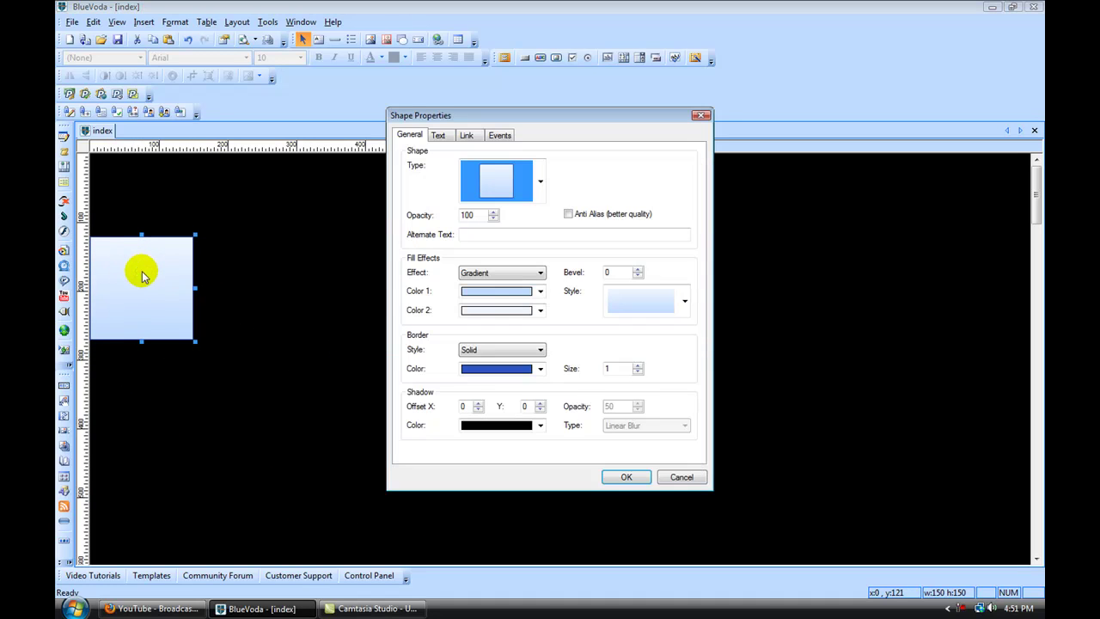
{"action": "left_click_drag", "start_coordinate": [526, 116], "coordinate": [447, 169]}
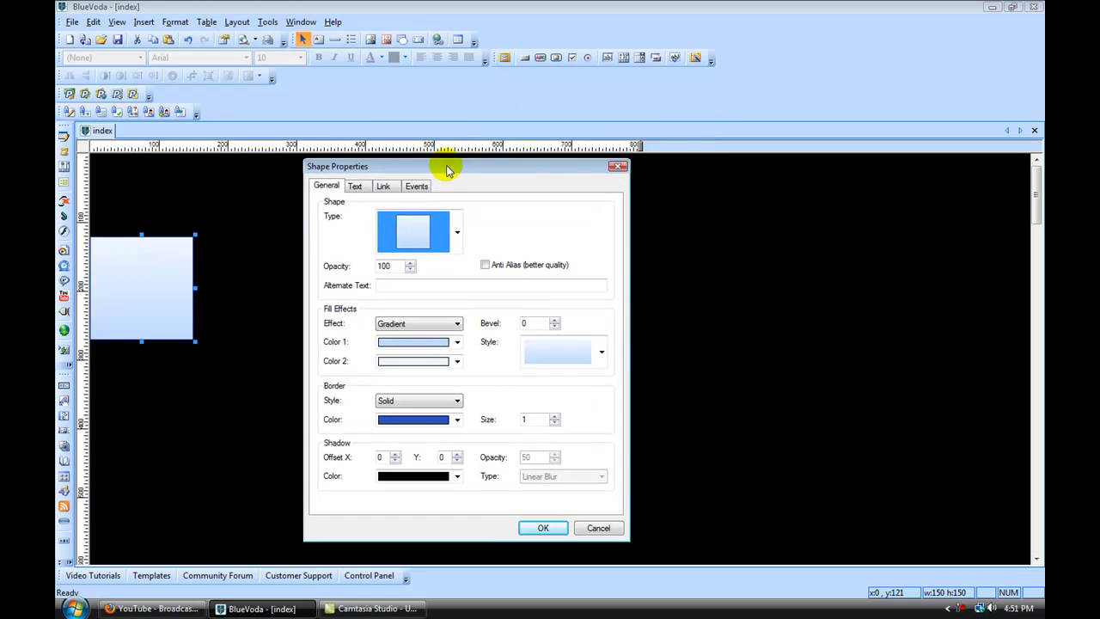
{"action": "left_click", "coordinate": [460, 228]}
{"action": "mouse_move", "coordinate": [456, 268]}
{"action": "left_mouse_down"}
{"action": "mouse_move", "coordinate": [471, 459]}
{"action": "mouse_move", "coordinate": [459, 266]}
{"action": "left_mouse_up"}
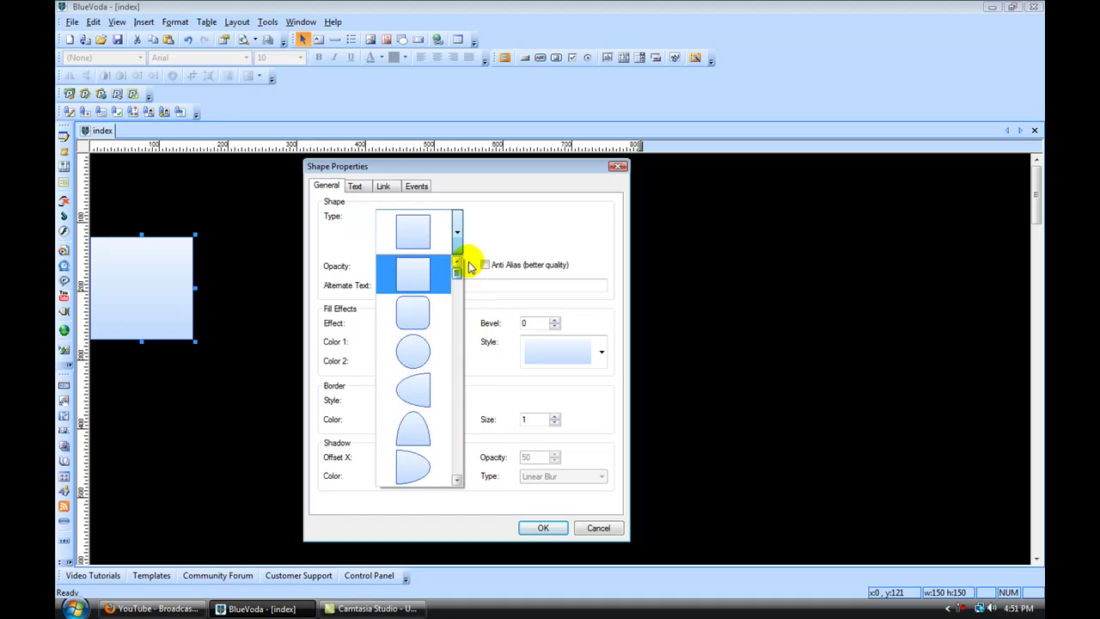
{"action": "left_click", "coordinate": [416, 276]}
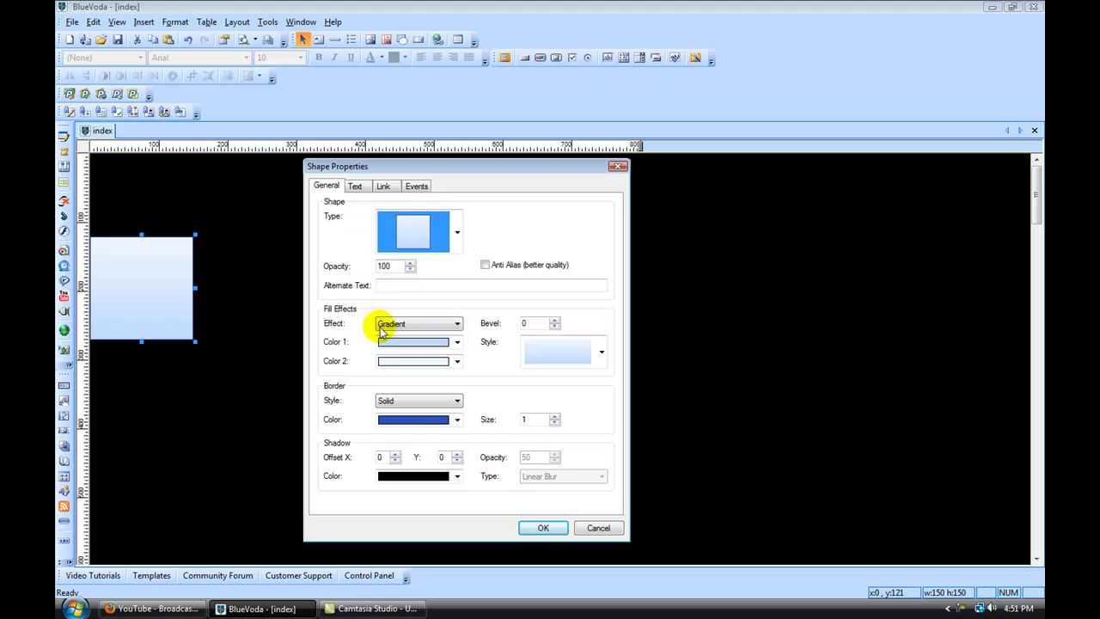
{"action": "left_click", "coordinate": [457, 325]}
{"action": "left_click", "coordinate": [438, 335]}
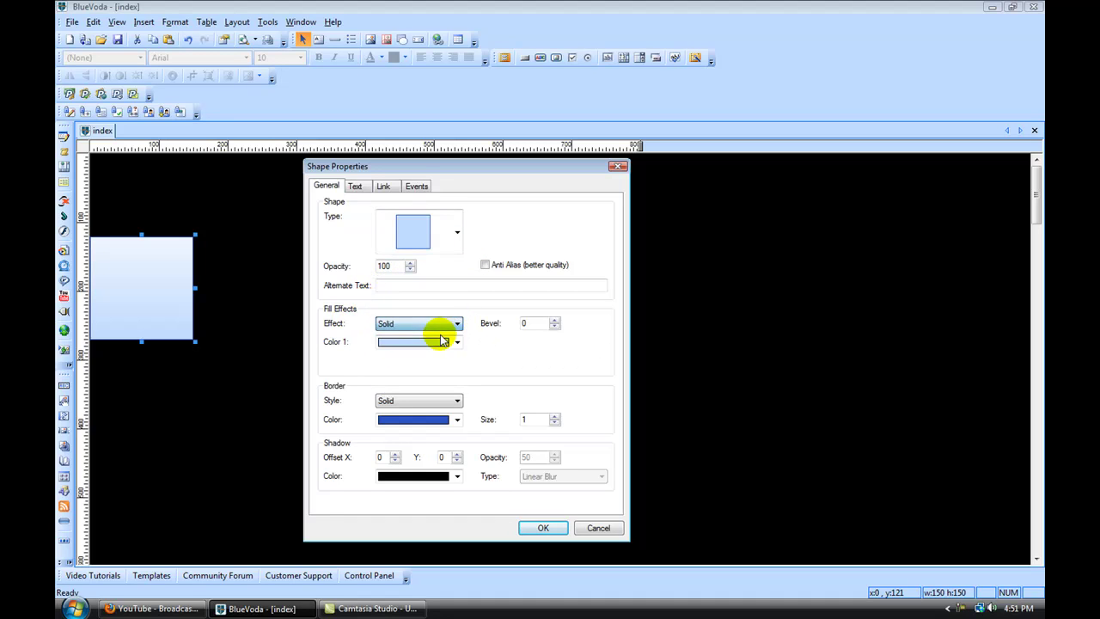
{"action": "left_click", "coordinate": [457, 342]}
{"action": "left_click", "coordinate": [465, 411]}
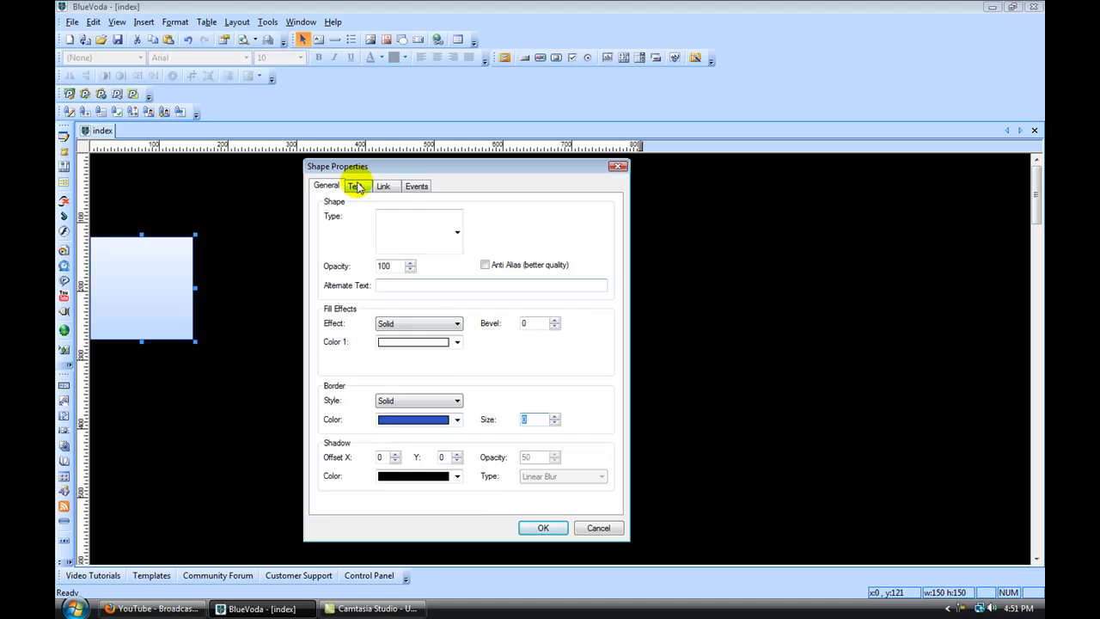
- Review the Text and Link settings, then apply the borderless white styling
{"action": "left_click", "coordinate": [356, 186]}
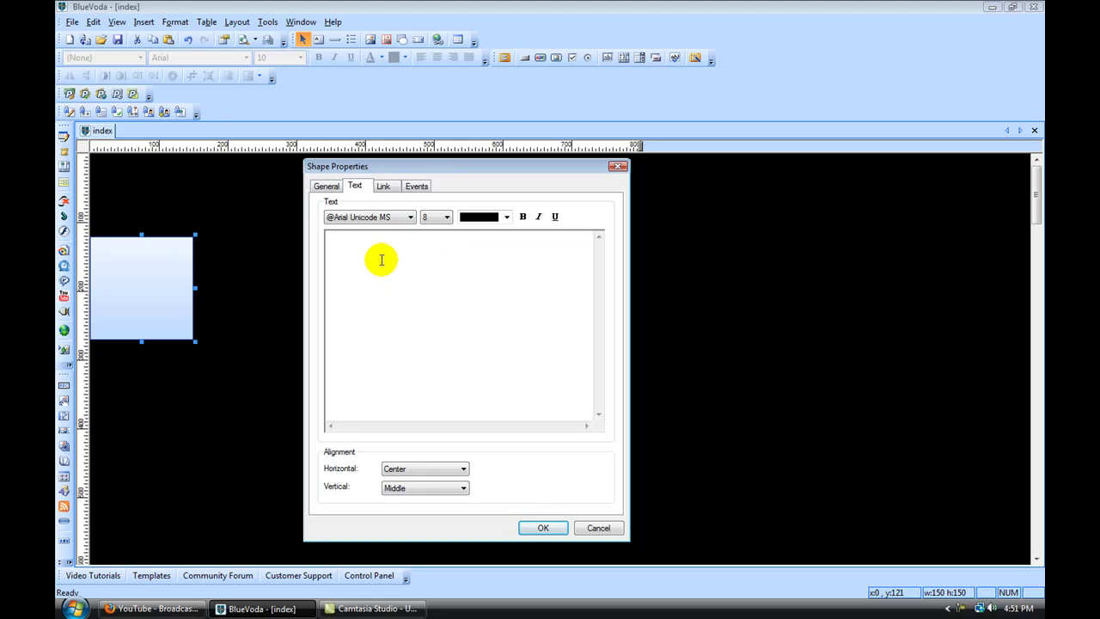
{"action": "left_click", "coordinate": [385, 188]}
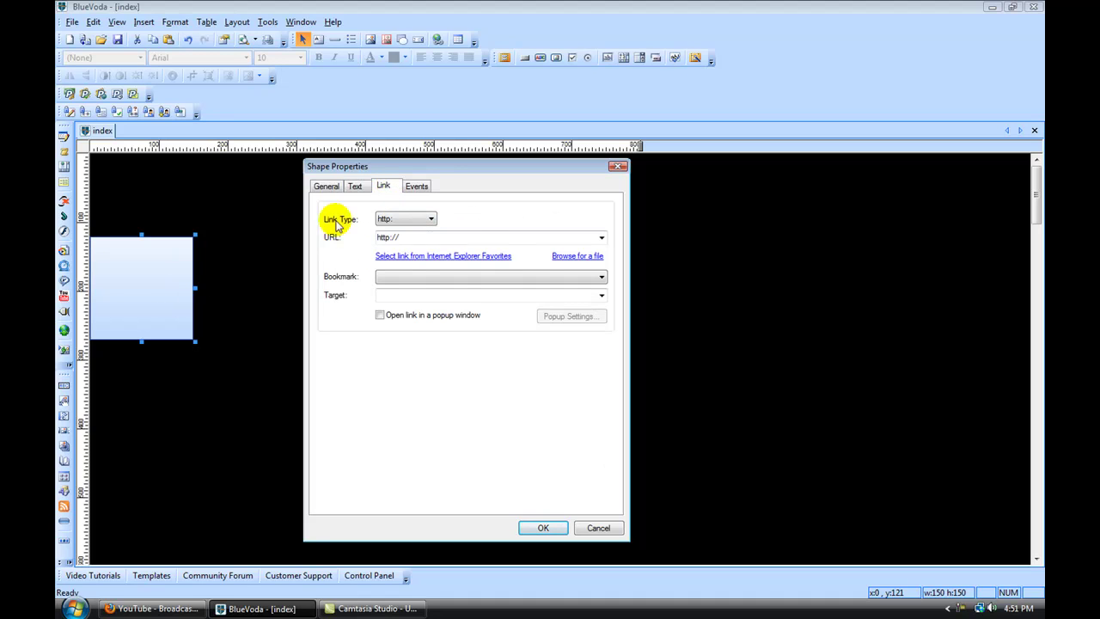
{"action": "left_click", "coordinate": [414, 238]}
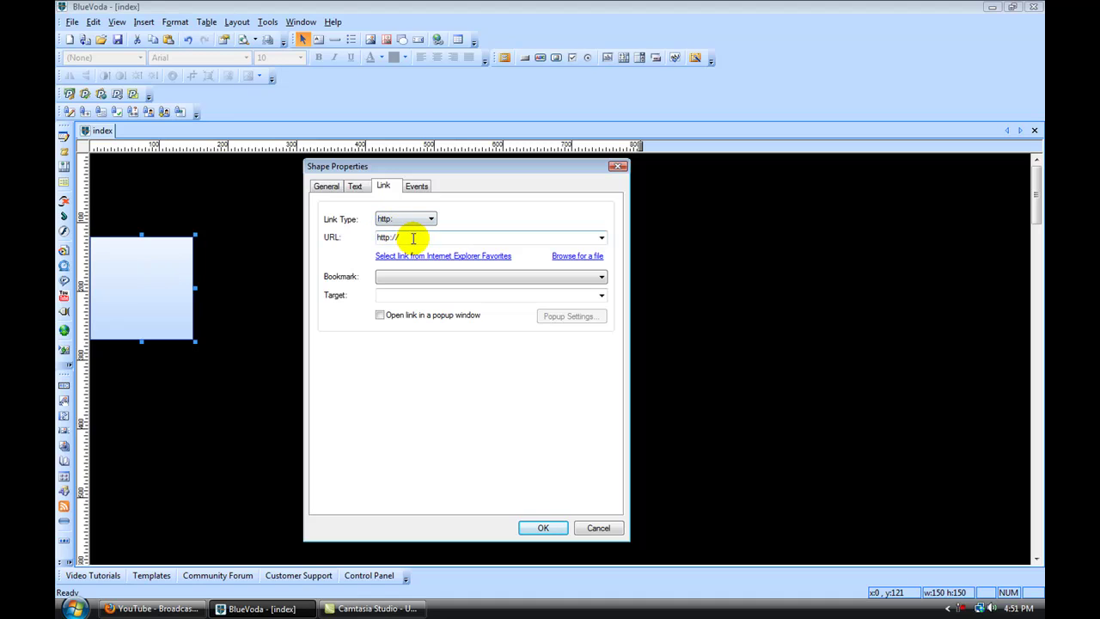
{"action": "left_click", "coordinate": [324, 184]}
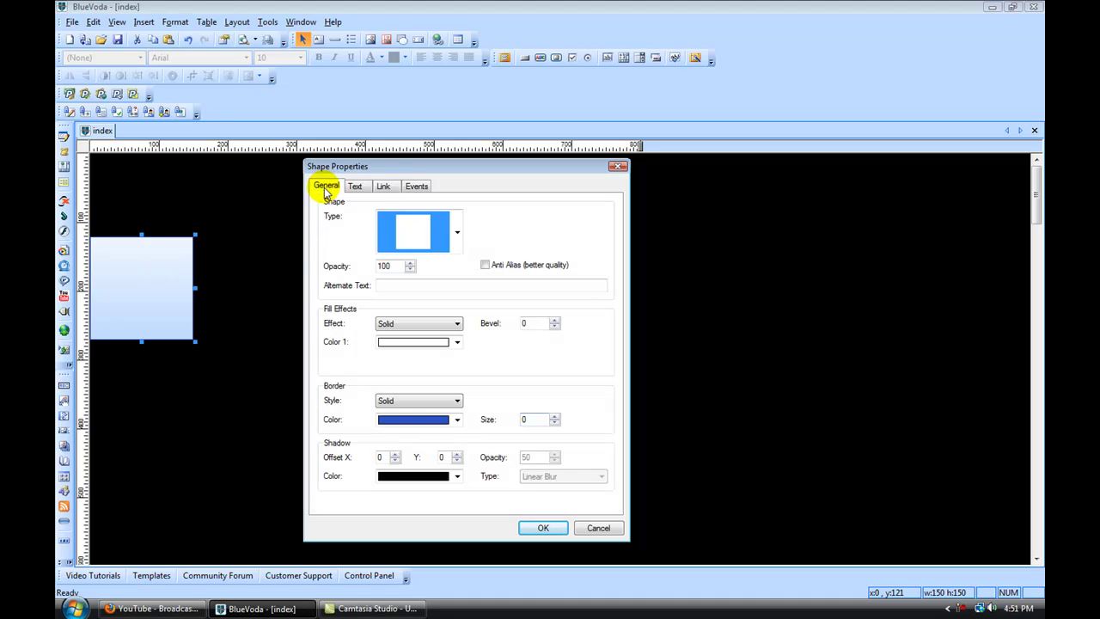
{"action": "left_click", "coordinate": [544, 526]}
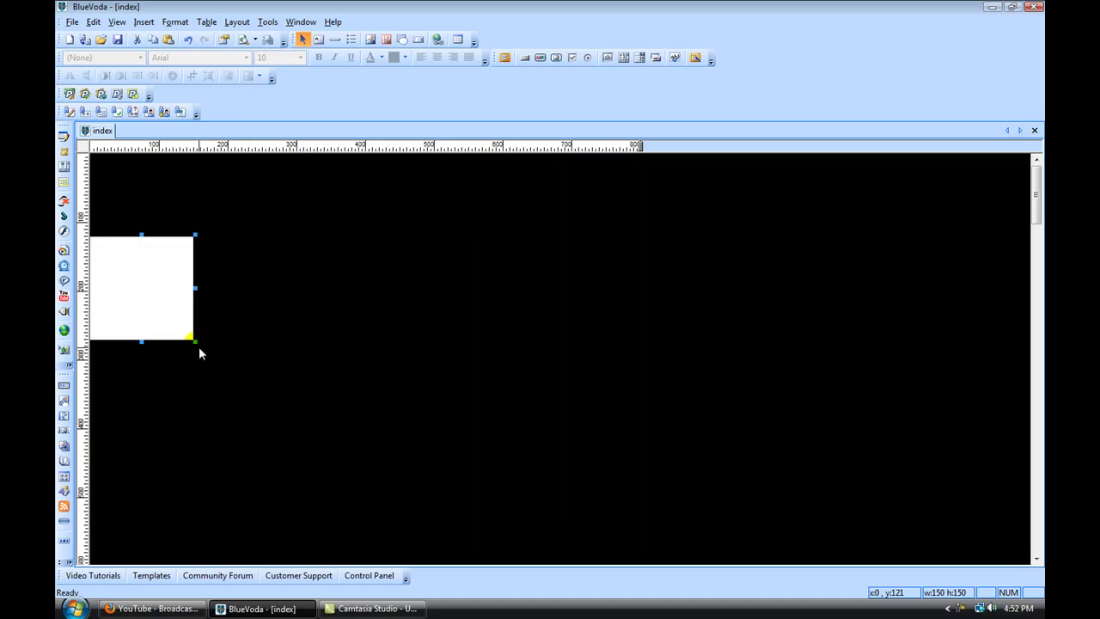
- Resize the white square to 800×906, nudge it down, and deselect it
{"action": "left_click_drag", "start_coordinate": [195, 341], "coordinate": [641, 518]}
{"action": "scroll", "coordinate": [384, 462], "scroll_direction": "down", "scroll_amount": 3}
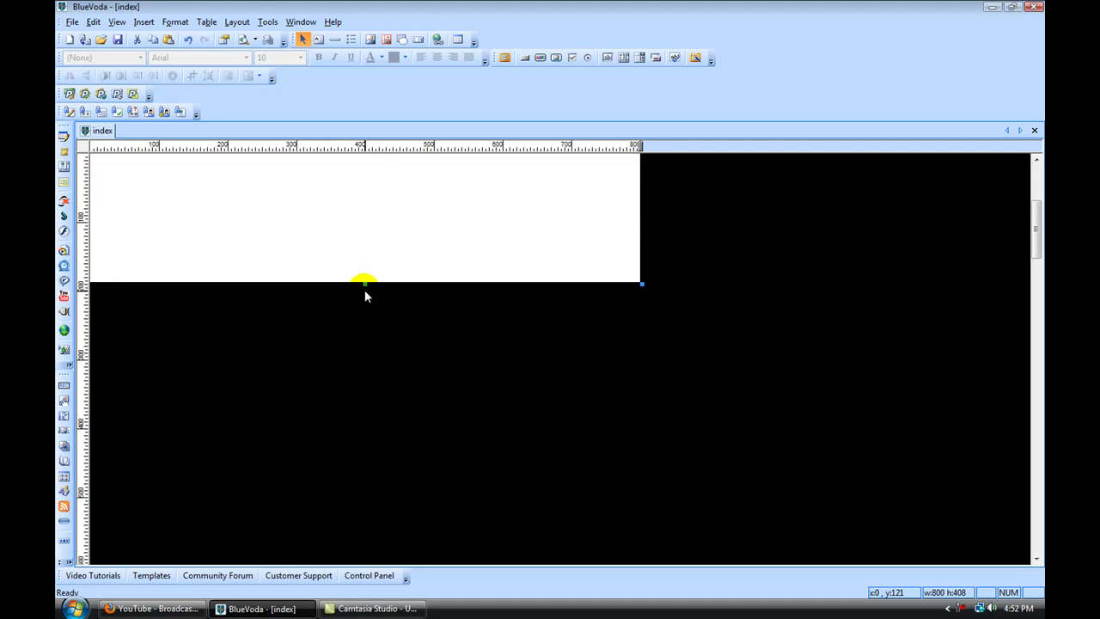
{"action": "left_click_drag", "start_coordinate": [364, 282], "coordinate": [364, 526]}
{"action": "scroll", "coordinate": [363, 462], "scroll_direction": "down", "scroll_amount": 3}
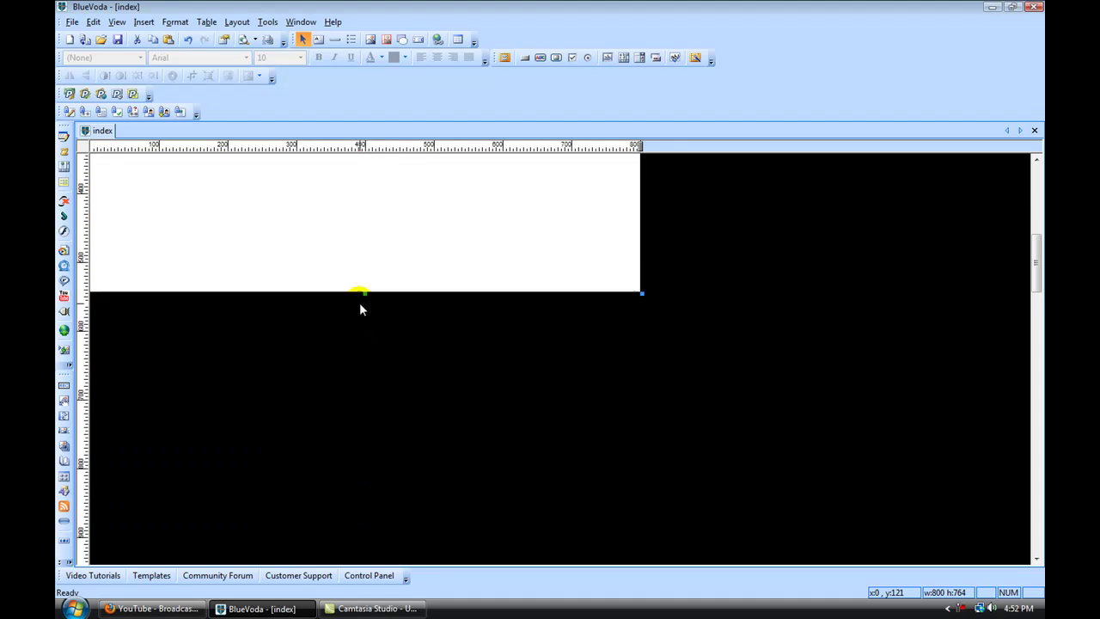
{"action": "left_click_drag", "start_coordinate": [364, 295], "coordinate": [363, 391]}
{"action": "scroll", "coordinate": [364, 401], "scroll_direction": "up", "scroll_amount": 6}
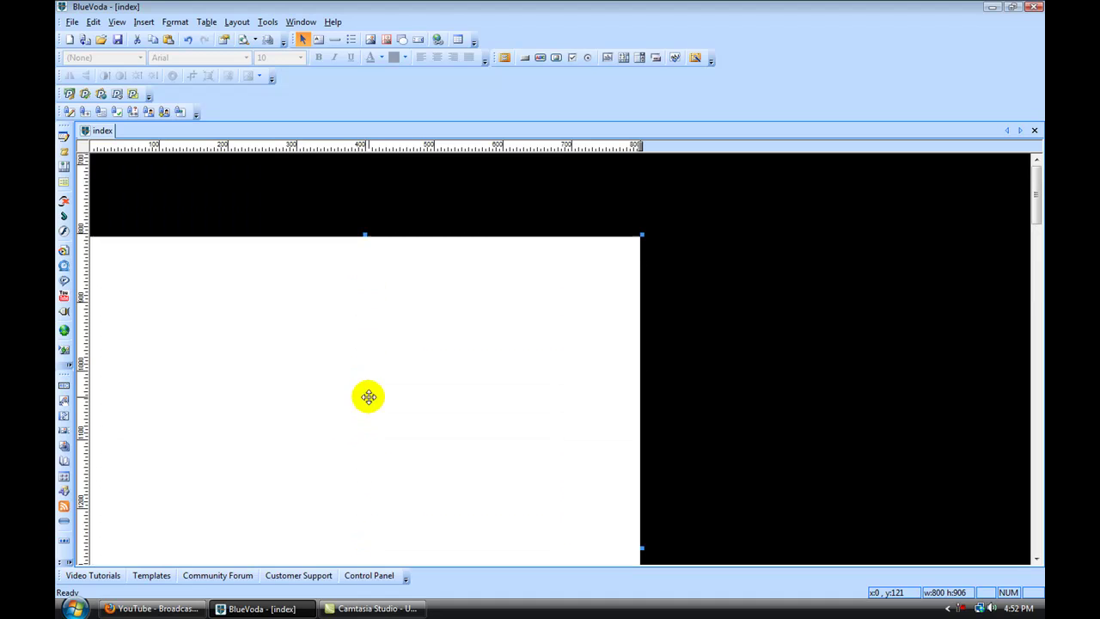
{"action": "key", "text": "Down"}
{"action": "key", "text": "Down"}
{"action": "key", "text": "Down"}
{"action": "key", "text": "Down"}
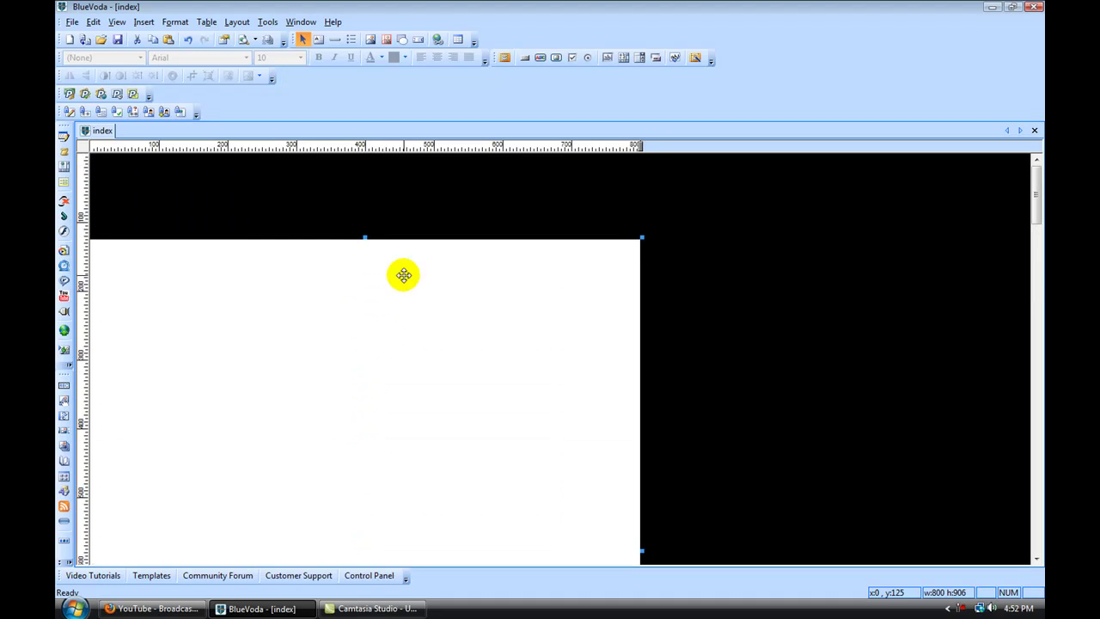
{"action": "left_click", "coordinate": [697, 295]}
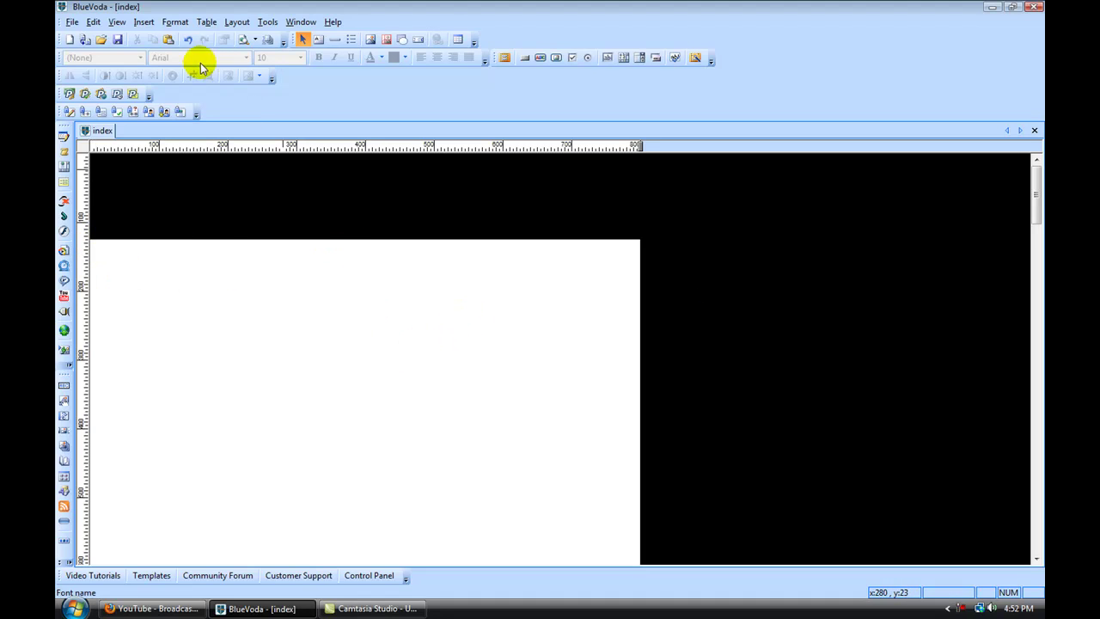
- Insert another shape and place it at the white panel's top-left corner
{"action": "left_click", "coordinate": [144, 23]}
{"action": "left_click", "coordinate": [179, 146]}
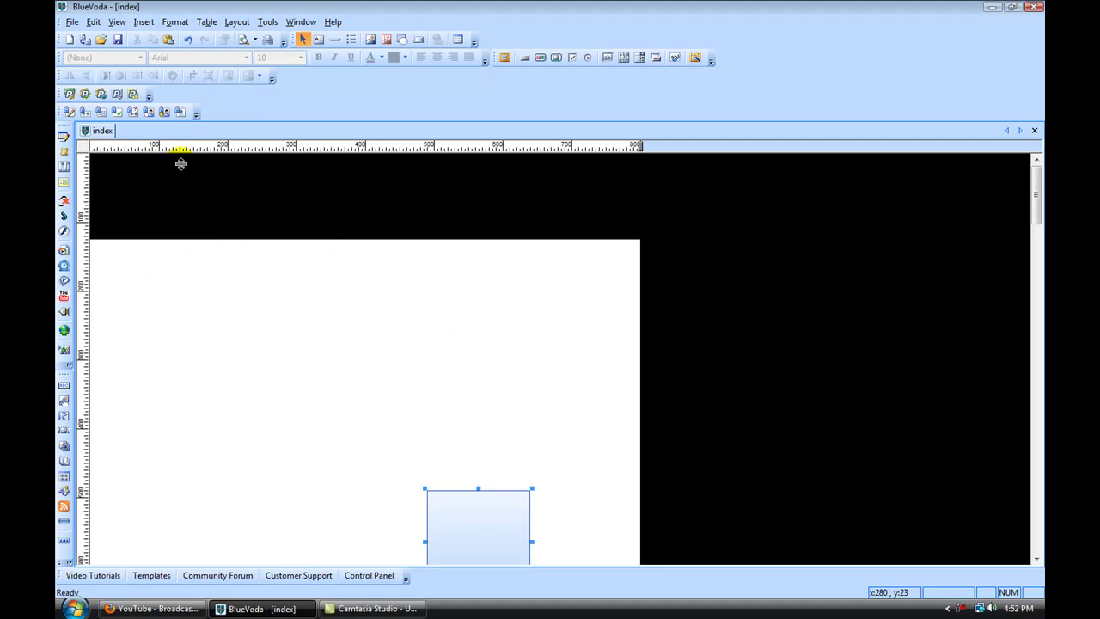
{"action": "left_click_drag", "start_coordinate": [400, 479], "coordinate": [137, 258]}
- Give the new rectangle a solid light grey #F0F0F0 fill
{"action": "double_click", "coordinate": [138, 257]}
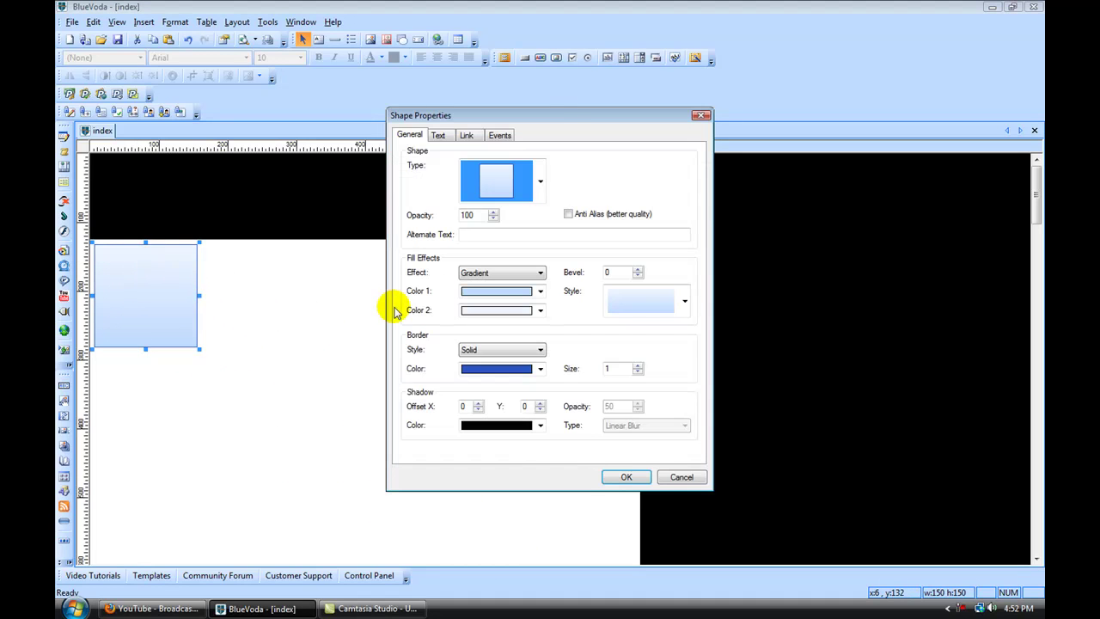
{"action": "left_click_drag", "start_coordinate": [559, 111], "coordinate": [429, 152]}
{"action": "left_click", "coordinate": [410, 222]}
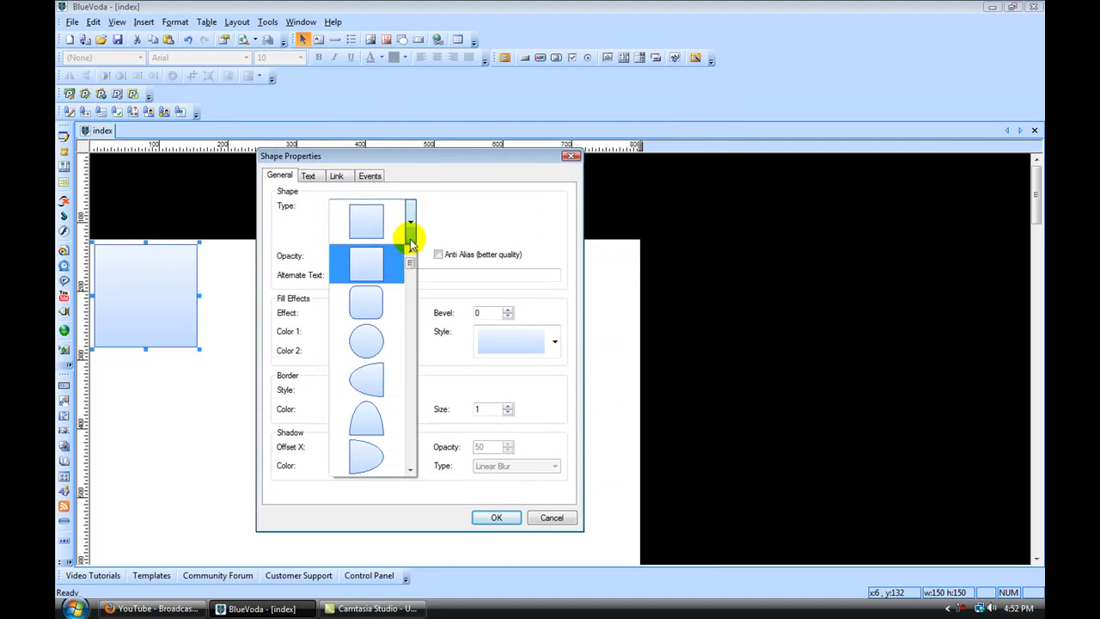
{"action": "left_click", "coordinate": [410, 217]}
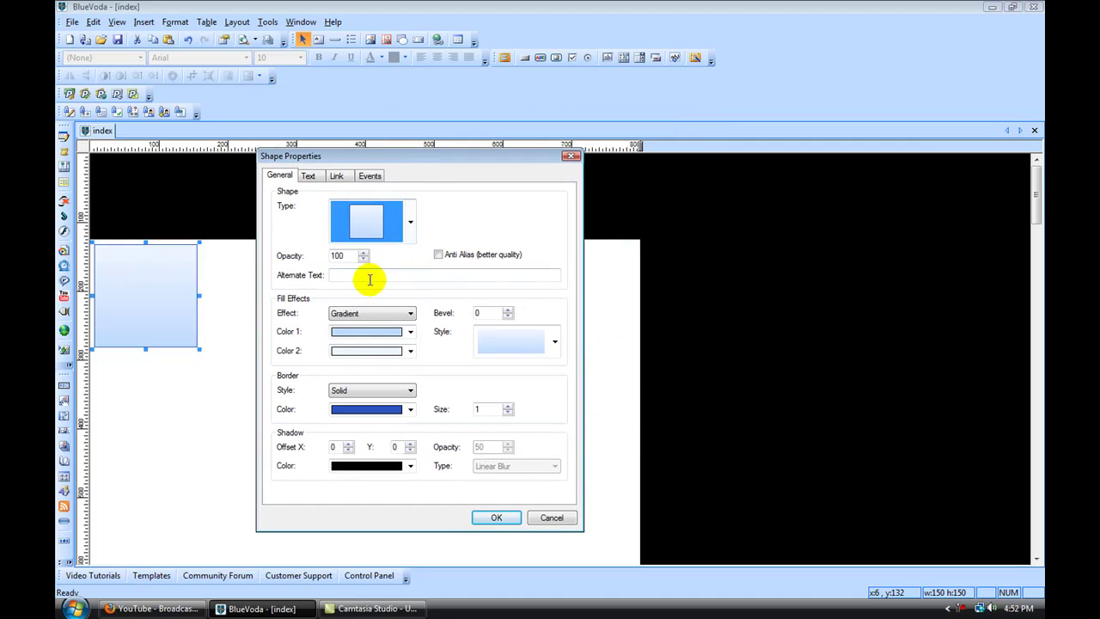
{"action": "left_click", "coordinate": [409, 313]}
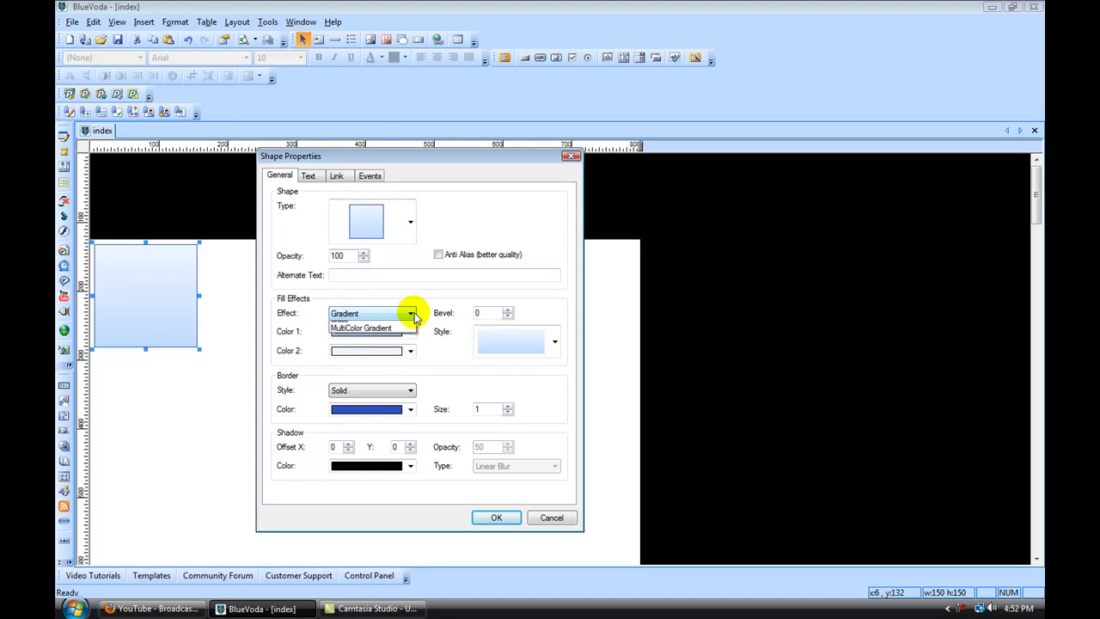
{"action": "left_click", "coordinate": [396, 327]}
{"action": "left_click", "coordinate": [410, 332]}
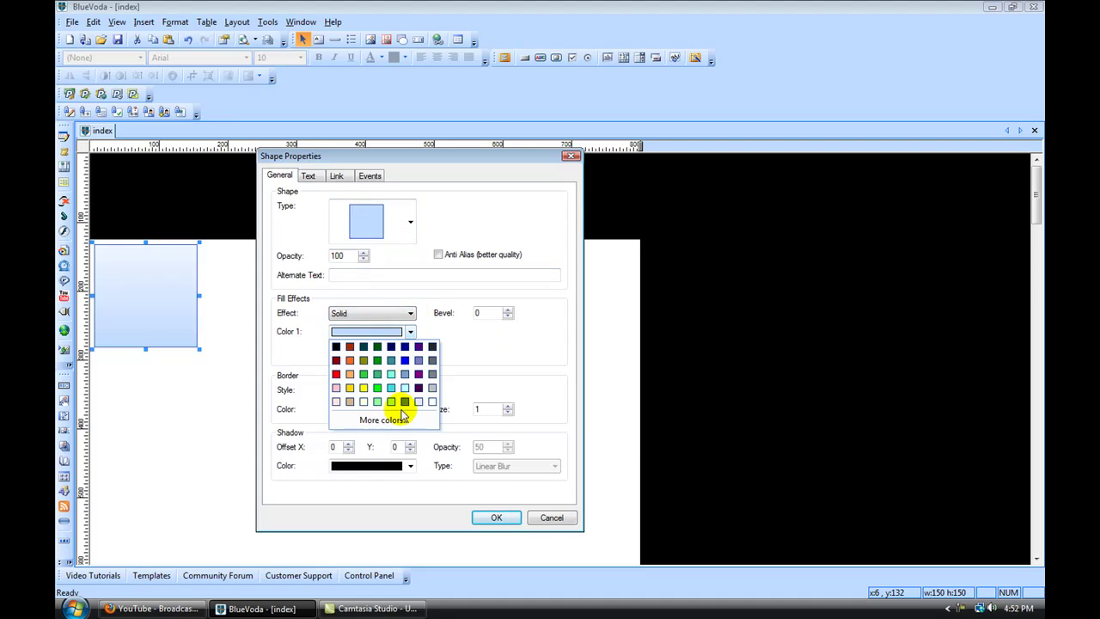
{"action": "left_click", "coordinate": [399, 421]}
{"action": "left_click", "coordinate": [320, 418]}
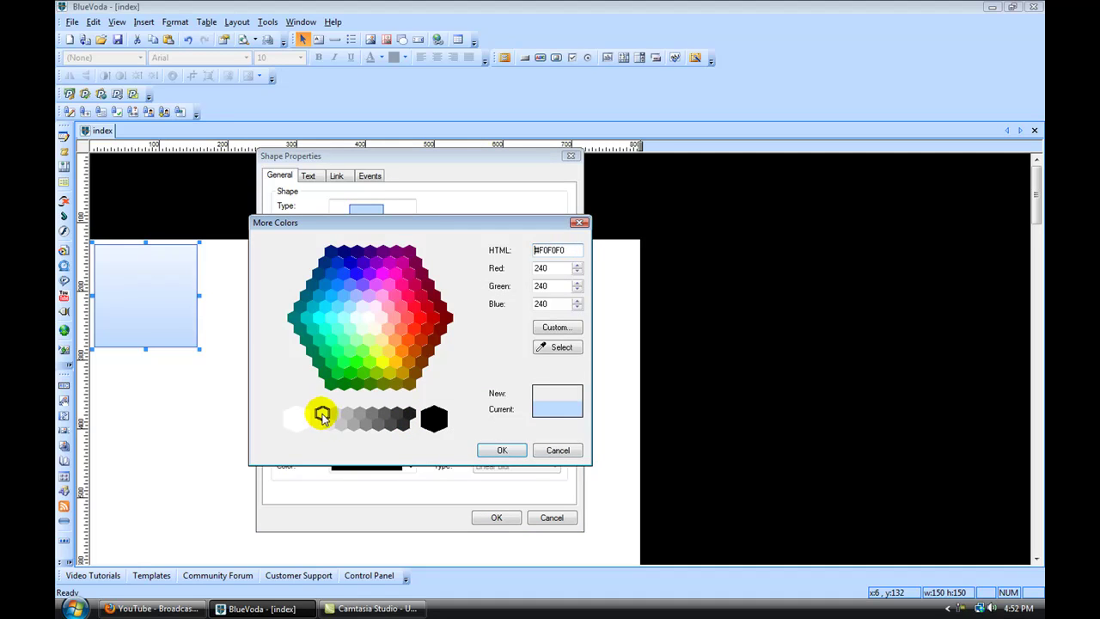
{"action": "left_click", "coordinate": [488, 449]}
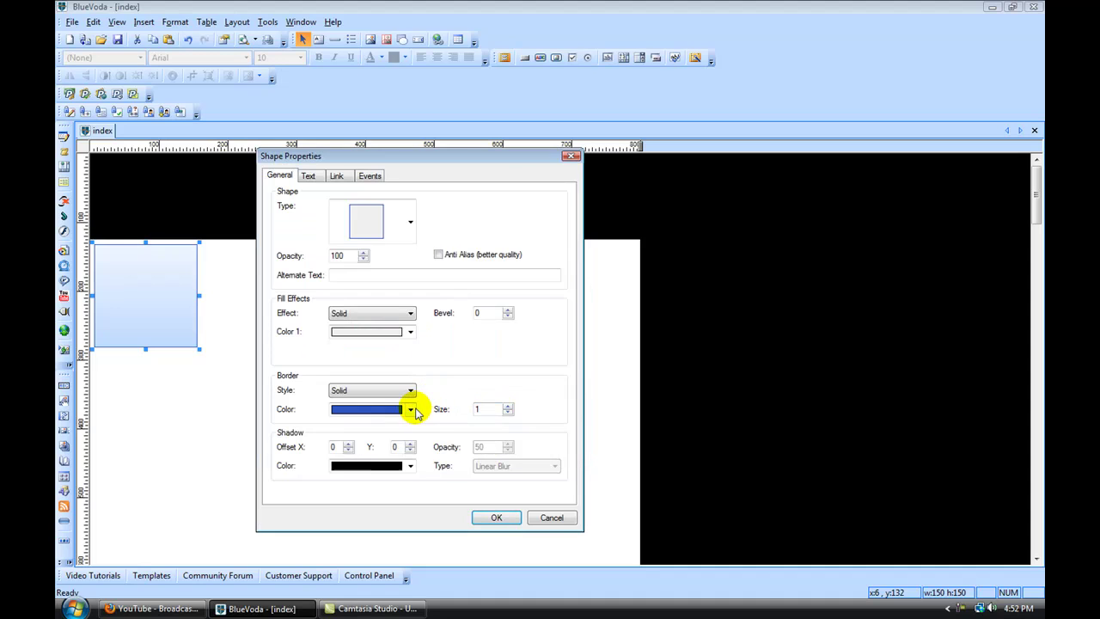
- Give the square a light grey border and apply the styling
{"action": "left_click", "coordinate": [410, 409]}
{"action": "left_click", "coordinate": [430, 470]}
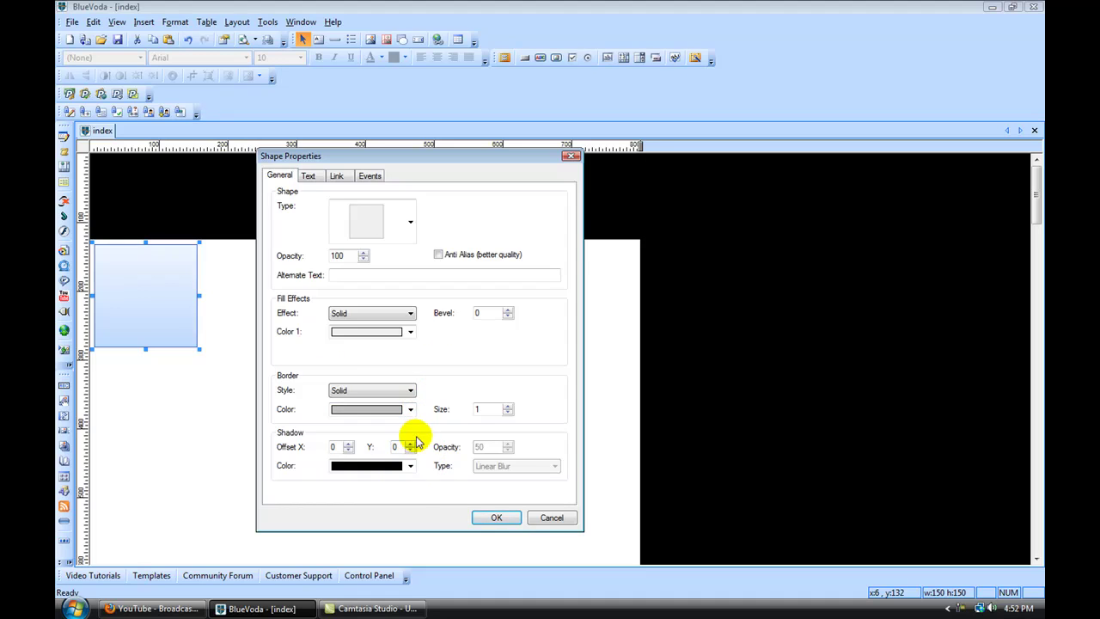
{"action": "left_click", "coordinate": [493, 517]}
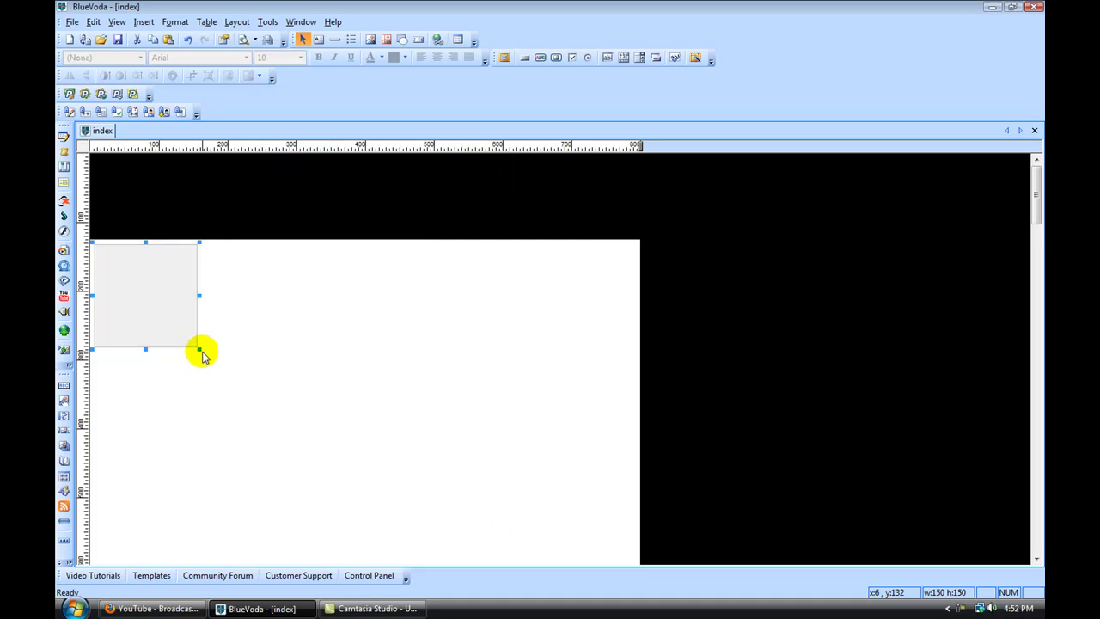
- Enlarge the grey square into a panel, then paste a copy beside it and narrow it to half width
{"action": "left_click_drag", "start_coordinate": [199, 348], "coordinate": [449, 475]}
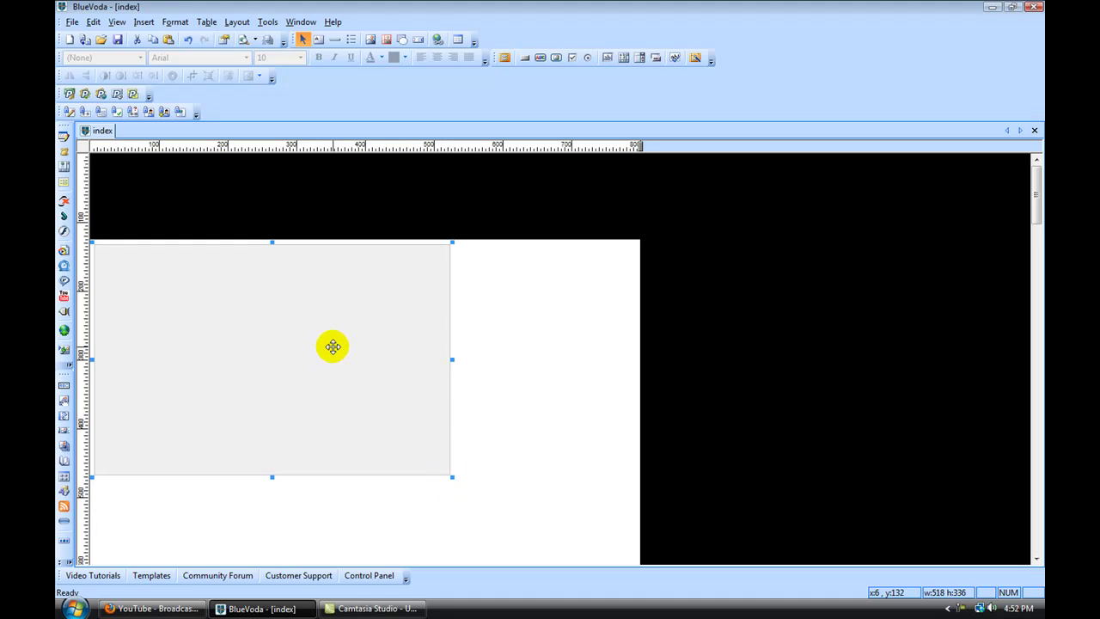
{"action": "right_click", "coordinate": [277, 329]}
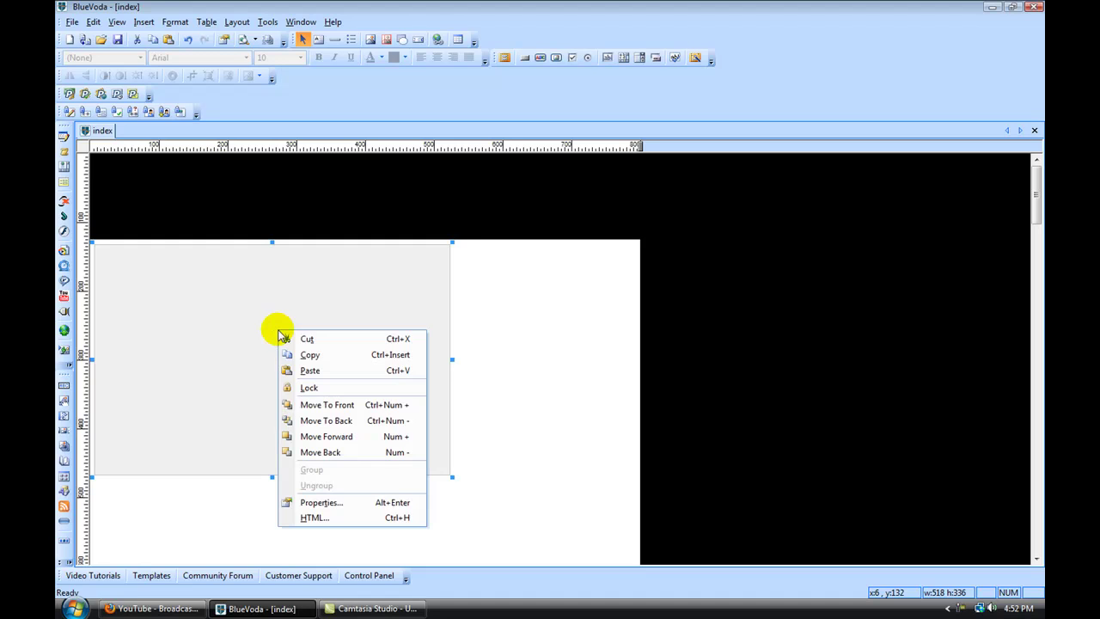
{"action": "left_click", "coordinate": [311, 355]}
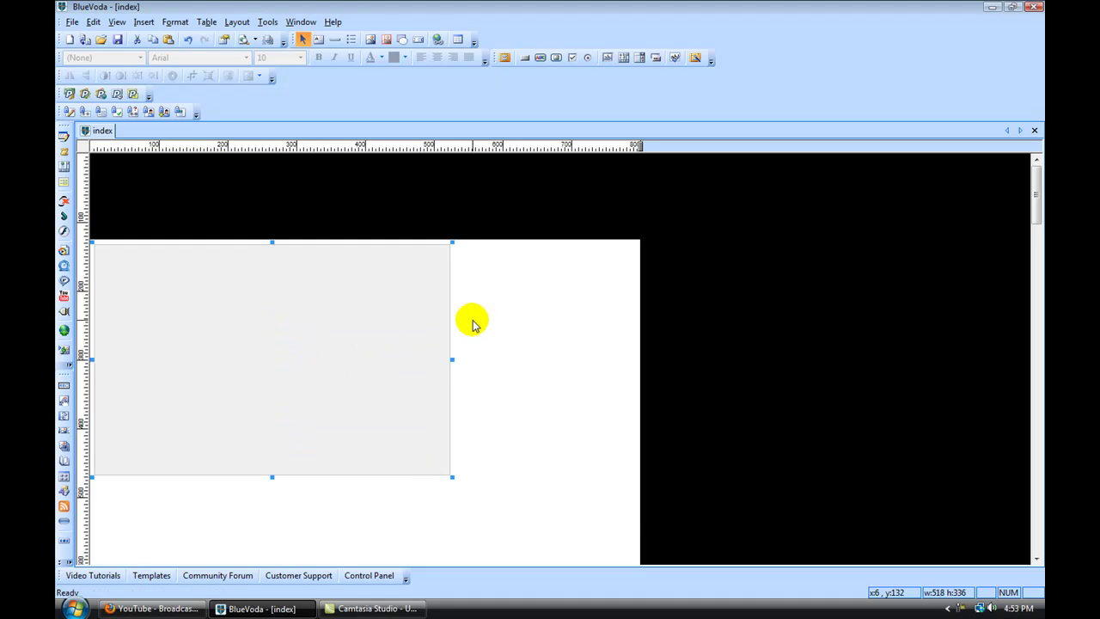
{"action": "right_click", "coordinate": [498, 330]}
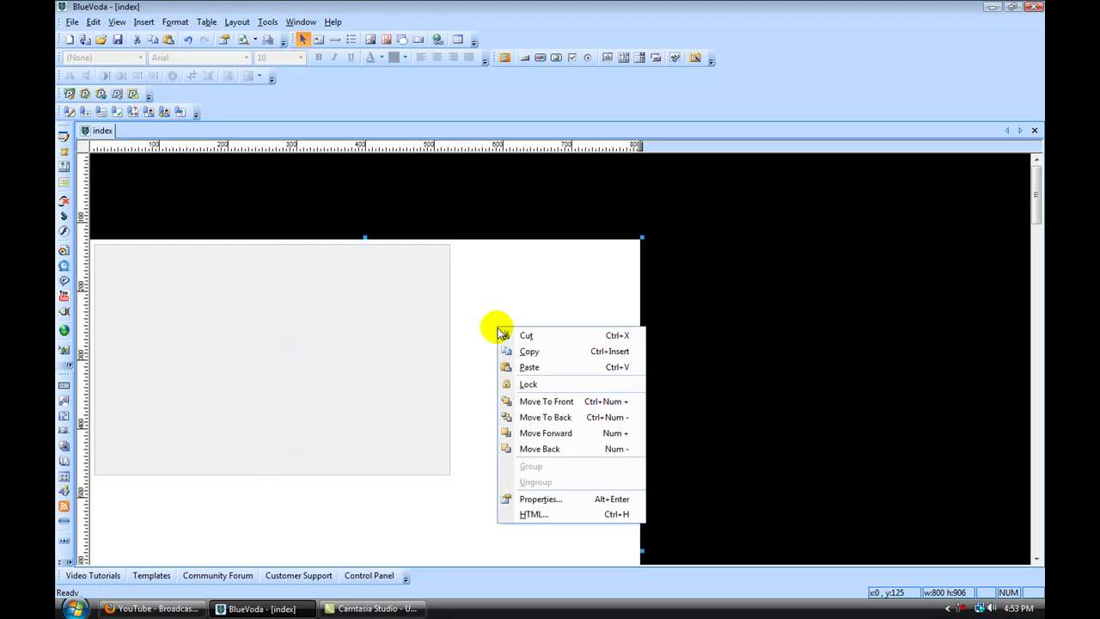
{"action": "left_click", "coordinate": [526, 366]}
{"action": "left_click_drag", "start_coordinate": [550, 395], "coordinate": [509, 306]}
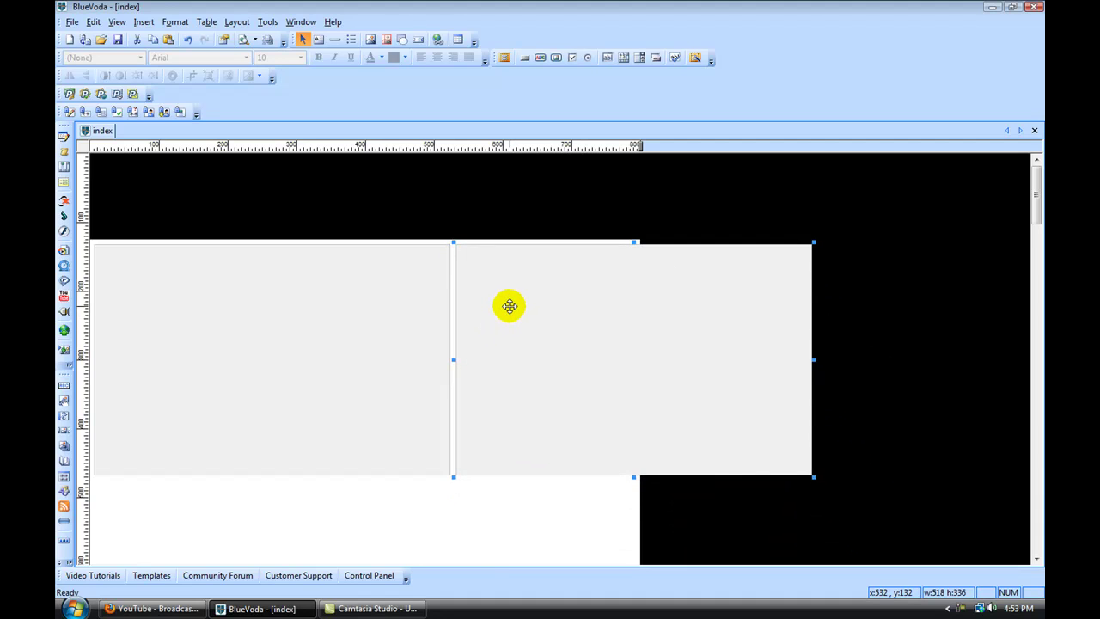
{"action": "left_click_drag", "start_coordinate": [813, 360], "coordinate": [633, 351]}
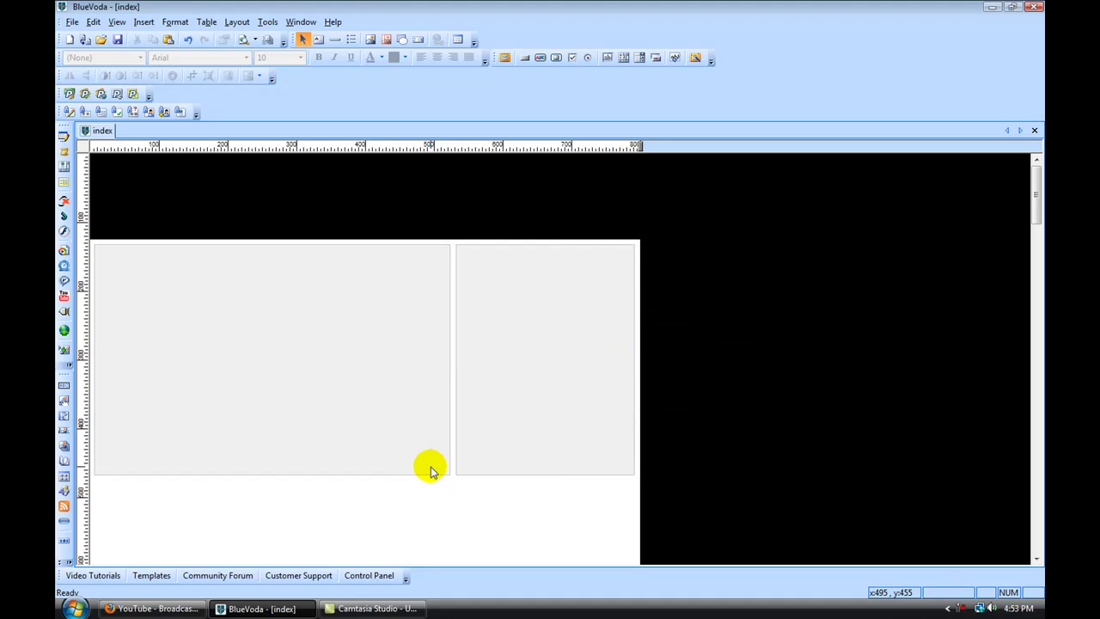
- Insert a four-button vertical navigation bar at the top-left of the page
{"action": "scroll", "coordinate": [289, 361], "scroll_direction": "down", "scroll_amount": 3}
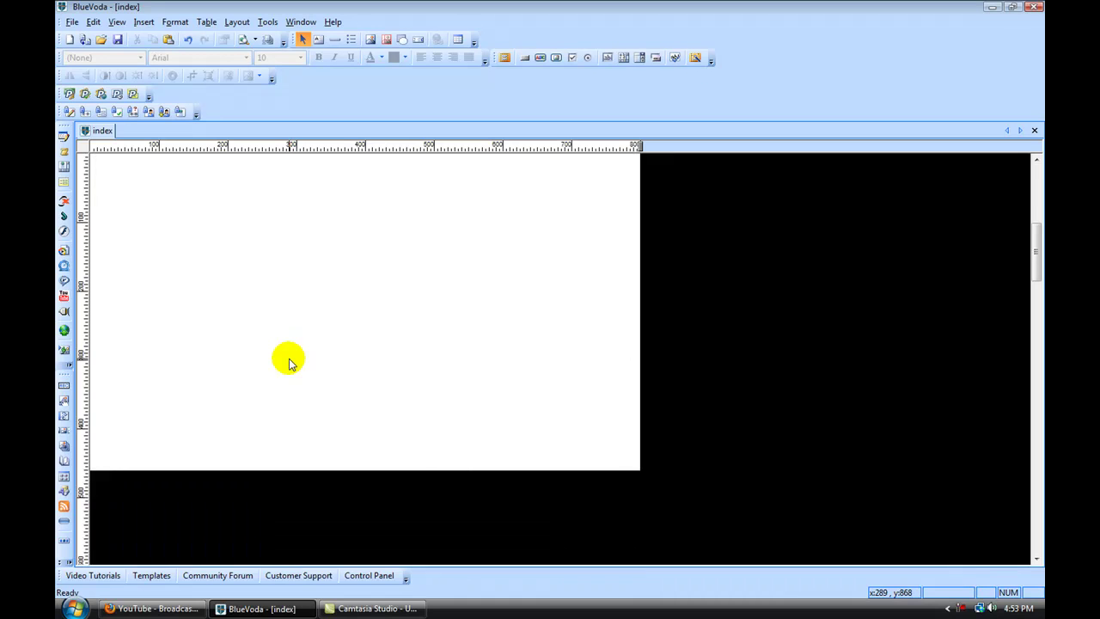
{"action": "scroll", "coordinate": [288, 361], "scroll_direction": "up", "scroll_amount": 3}
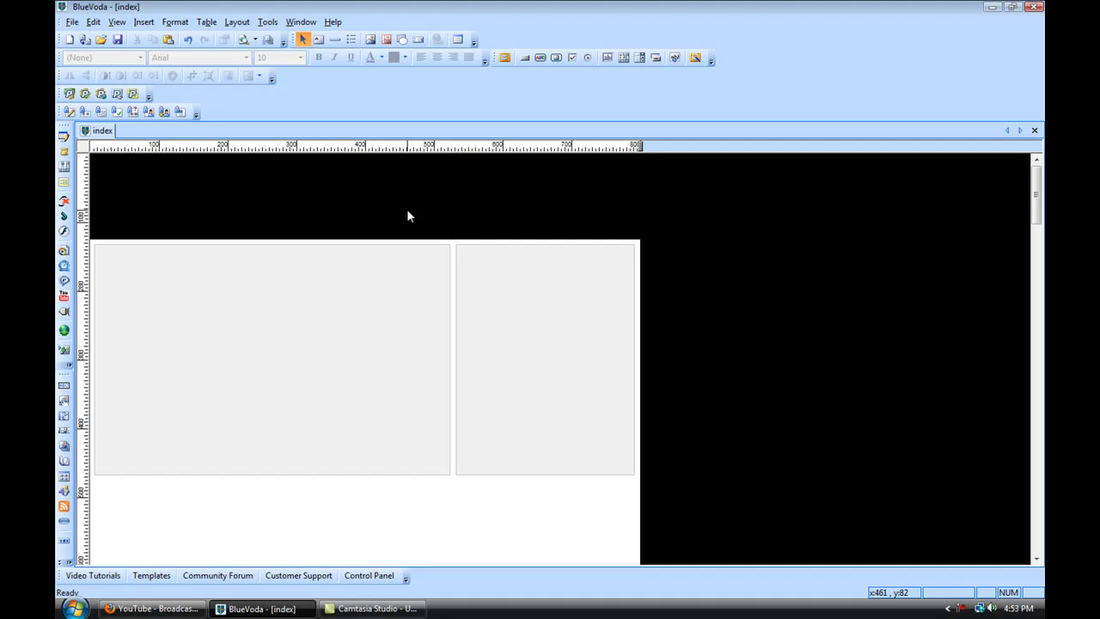
{"action": "left_click", "coordinate": [145, 22]}
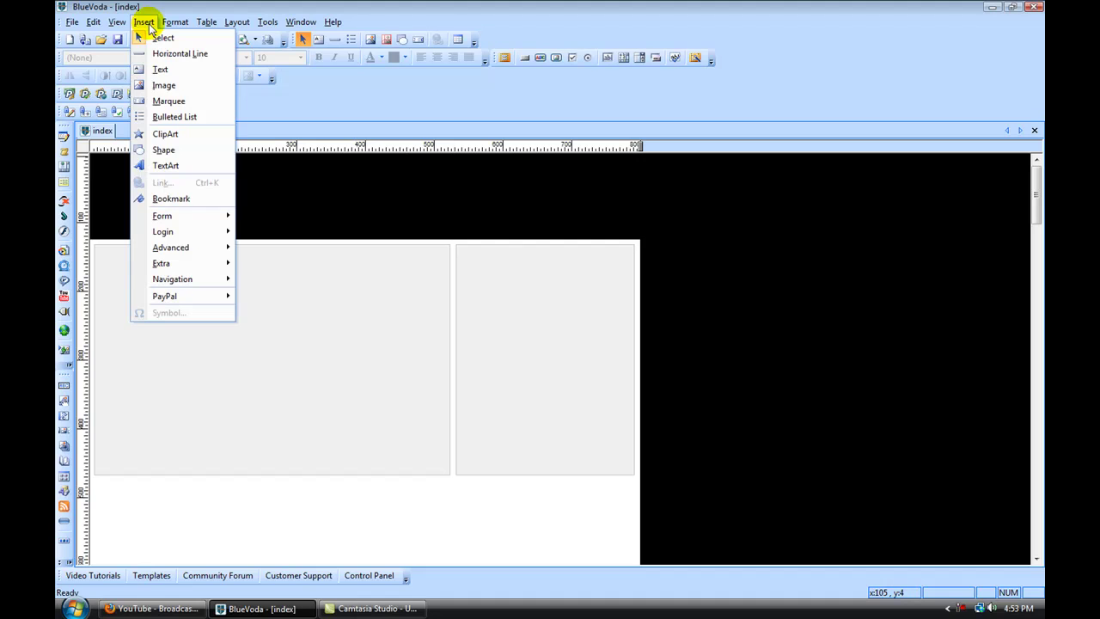
{"action": "mouse_move", "coordinate": [200, 279]}
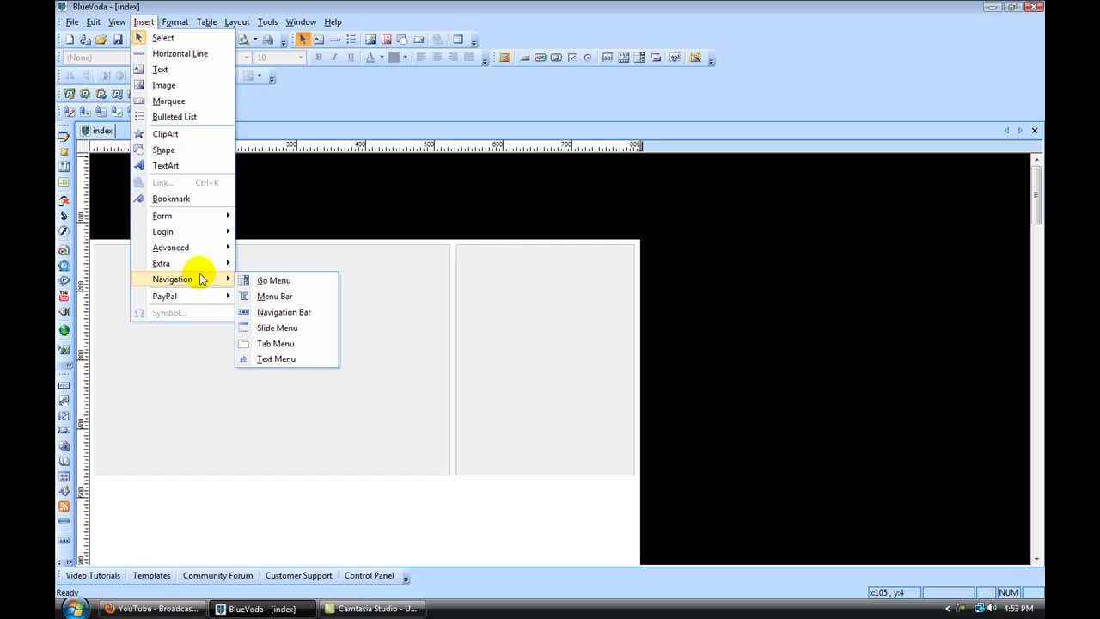
{"action": "left_click", "coordinate": [285, 313]}
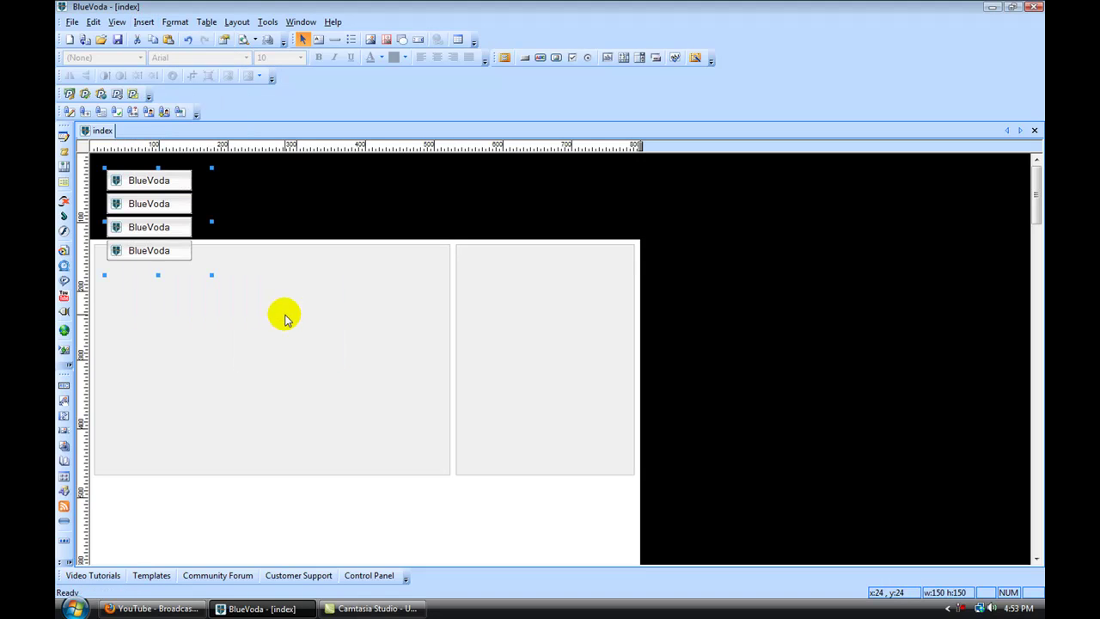
{"action": "left_click_drag", "start_coordinate": [147, 204], "coordinate": [156, 217]}
- Rename the first two nav bar buttons to Home and Videos
{"action": "double_click", "coordinate": [156, 216]}
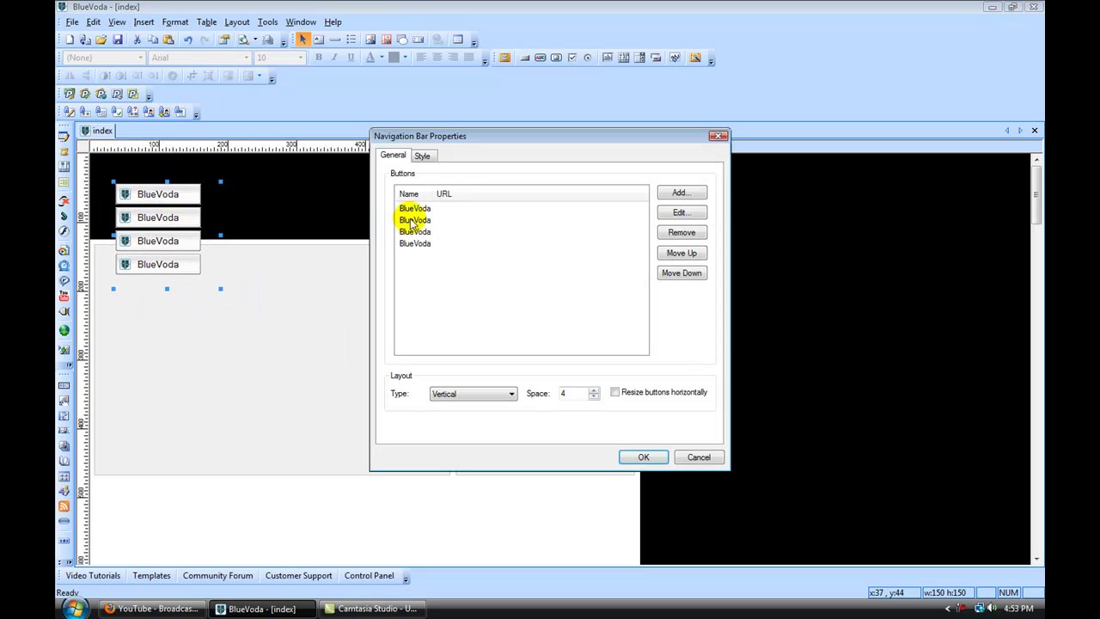
{"action": "left_click", "coordinate": [415, 208]}
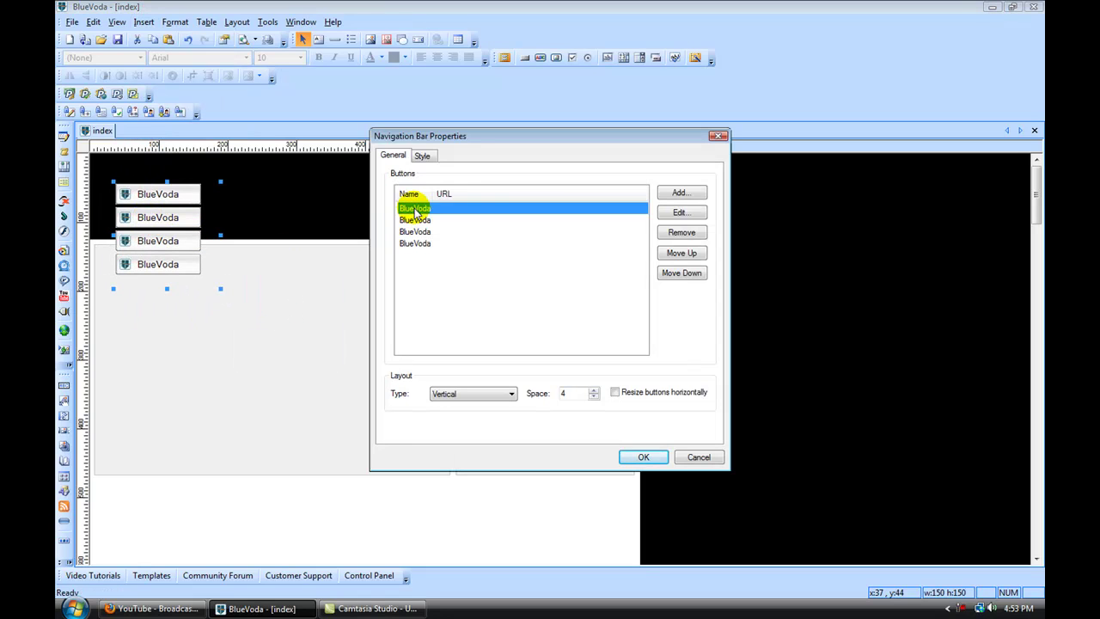
{"action": "left_click", "coordinate": [680, 213]}
{"action": "type", "text": "Home"}
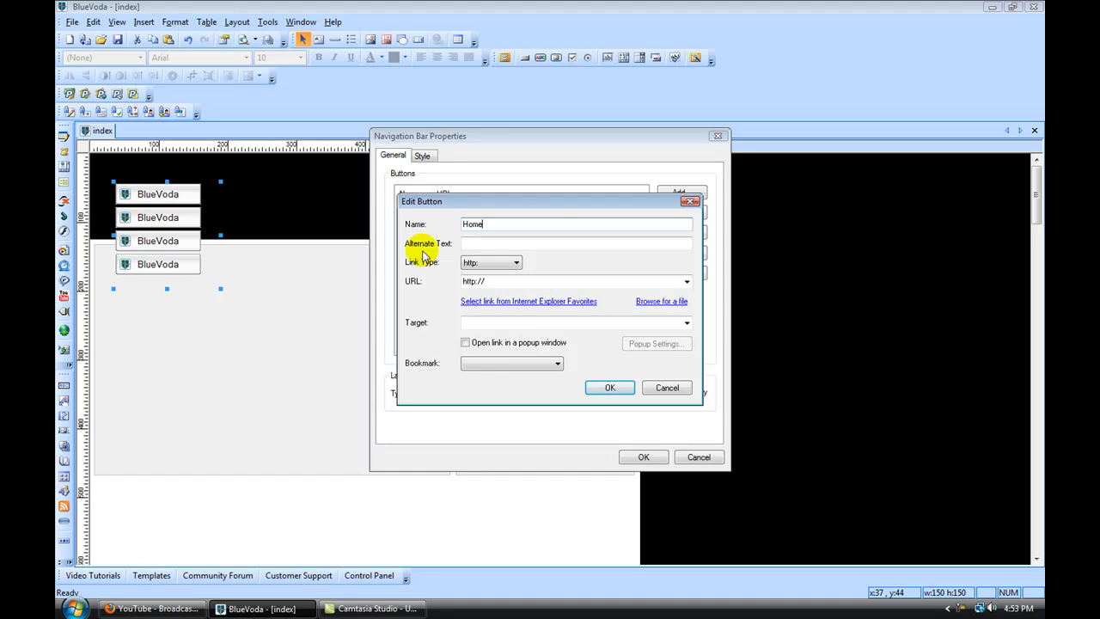
{"action": "left_click", "coordinate": [609, 388]}
{"action": "left_click", "coordinate": [417, 222]}
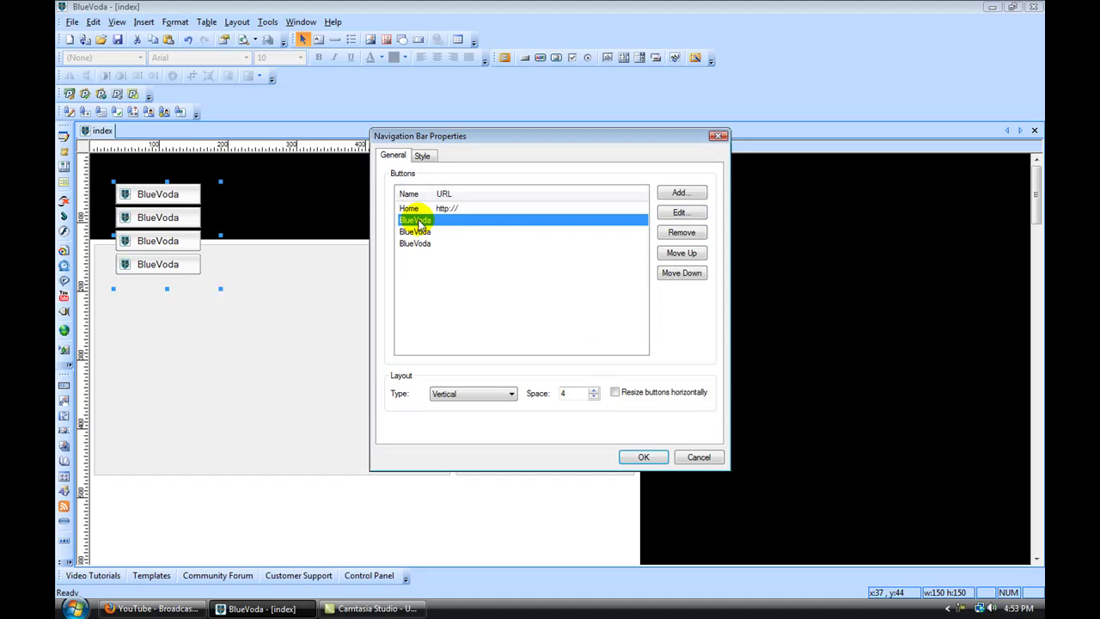
{"action": "left_click", "coordinate": [679, 212]}
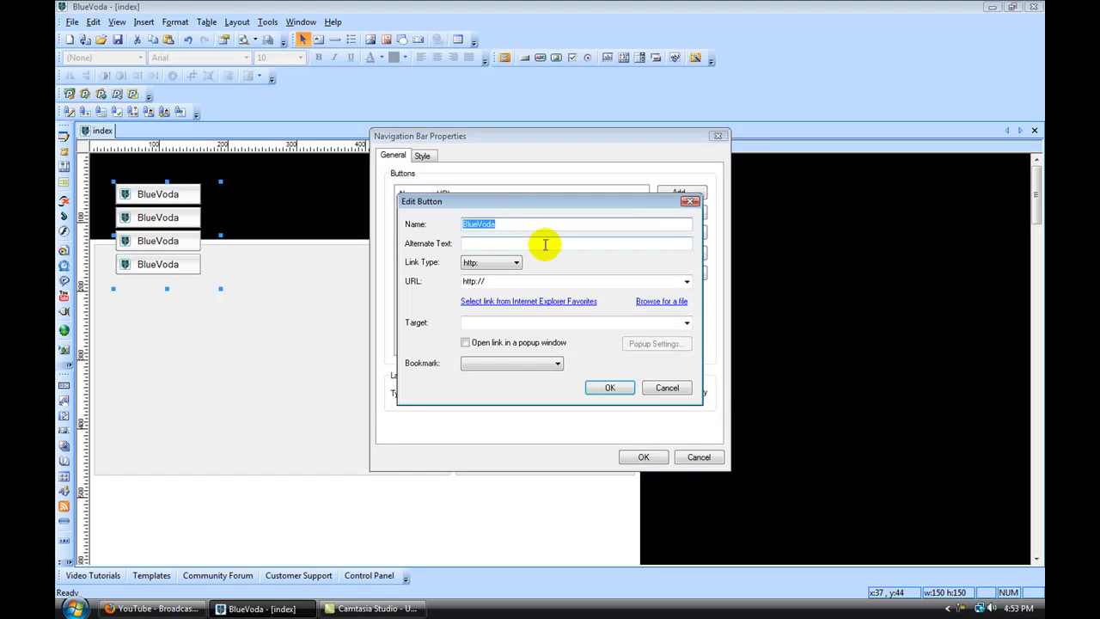
{"action": "type", "text": "Videos"}
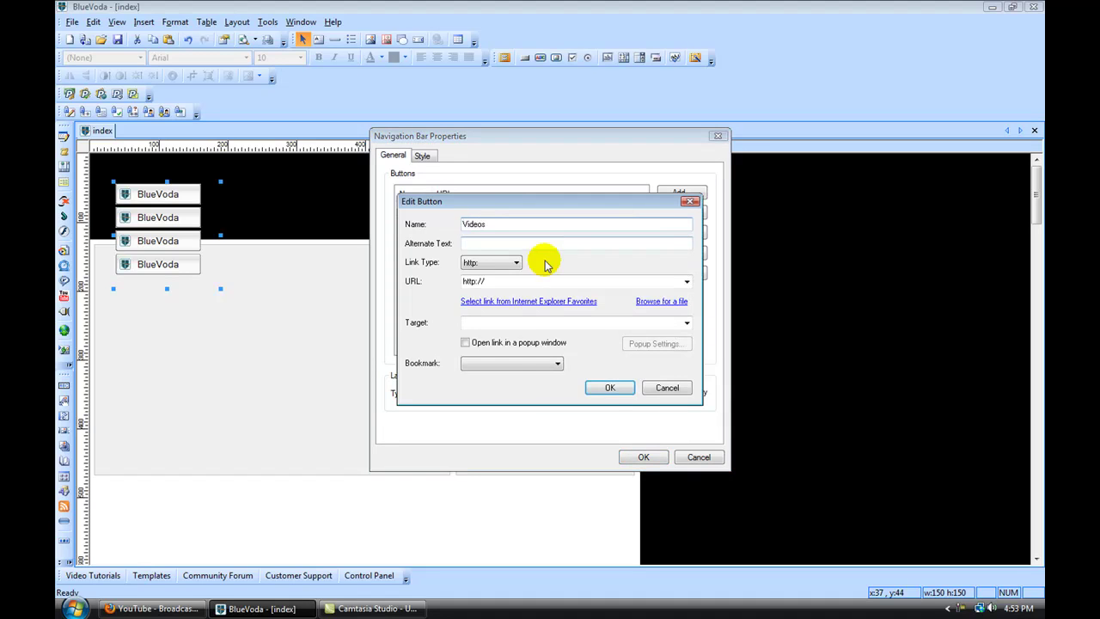
{"action": "left_click", "coordinate": [608, 387]}
- Rename the third and fourth buttons to Blog and About Us
{"action": "left_click", "coordinate": [471, 234]}
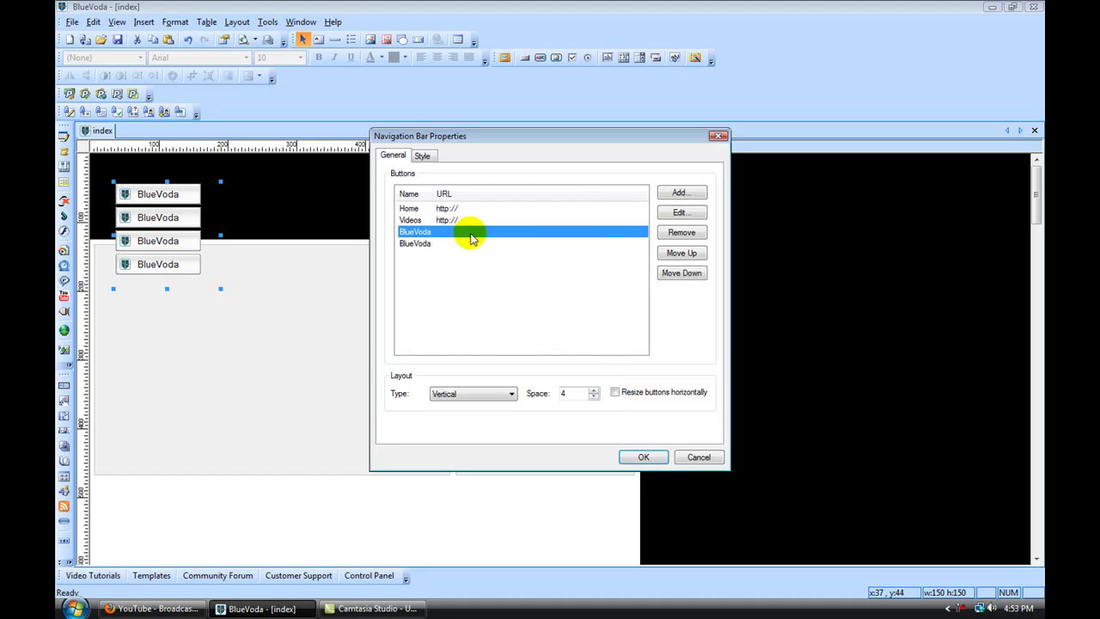
{"action": "left_click", "coordinate": [679, 212]}
{"action": "type", "text": "Blog"}
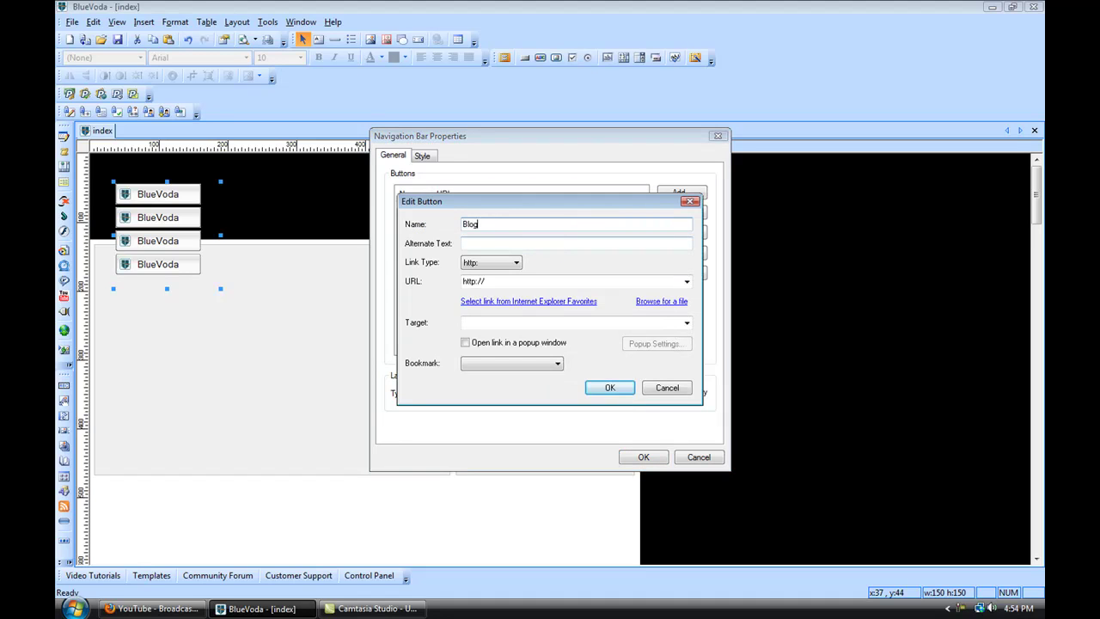
{"action": "left_click", "coordinate": [610, 386]}
{"action": "left_click", "coordinate": [477, 244]}
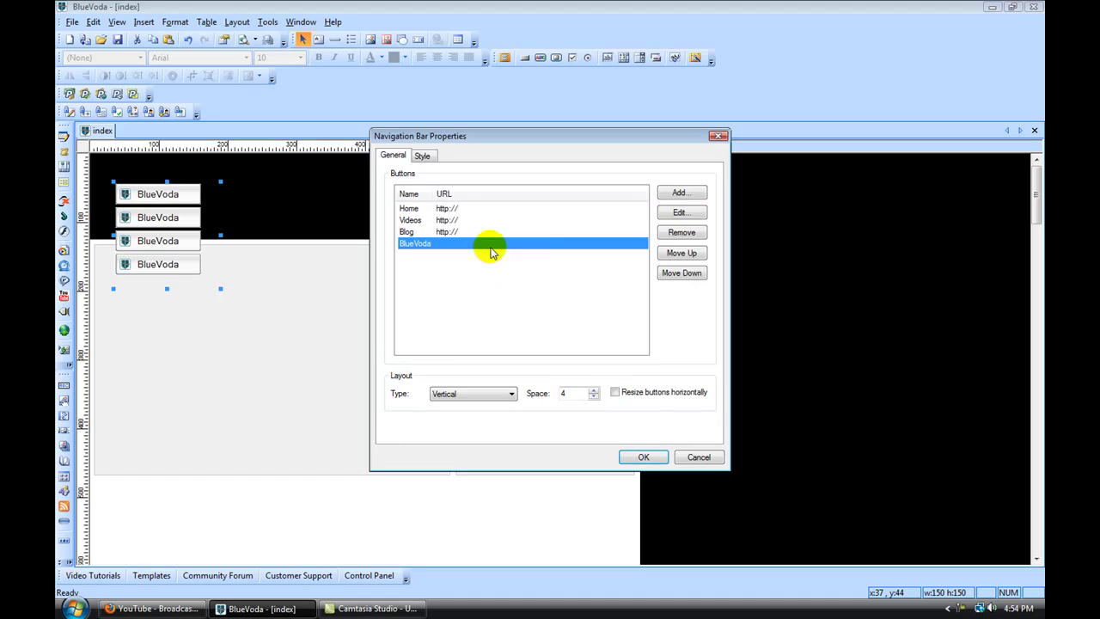
{"action": "left_click", "coordinate": [677, 212]}
{"action": "type", "text": "About Us"}
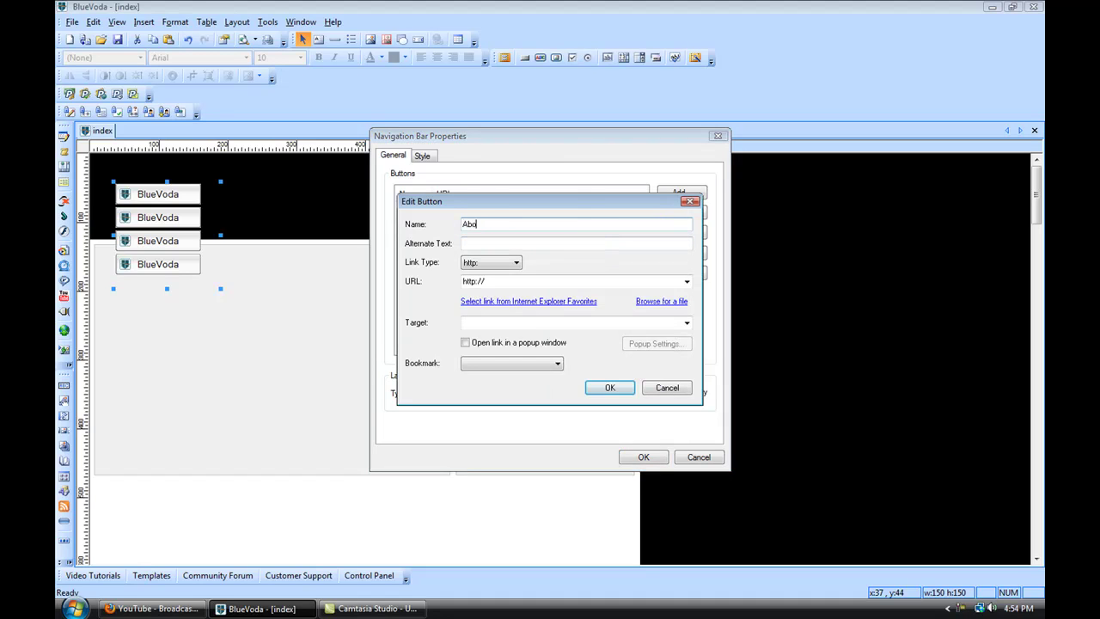
{"action": "left_click", "coordinate": [606, 387]}
- Add a Contact button and set a horizontal layout with horizontal button resizing
{"action": "left_click", "coordinate": [677, 193]}
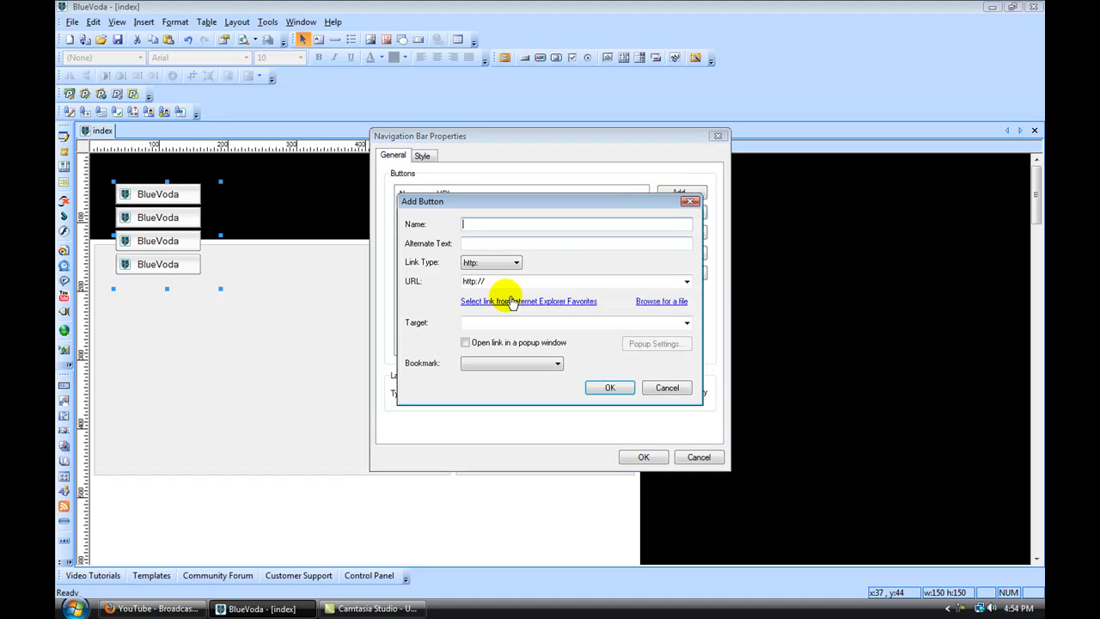
{"action": "type", "text": "Contact Us"}
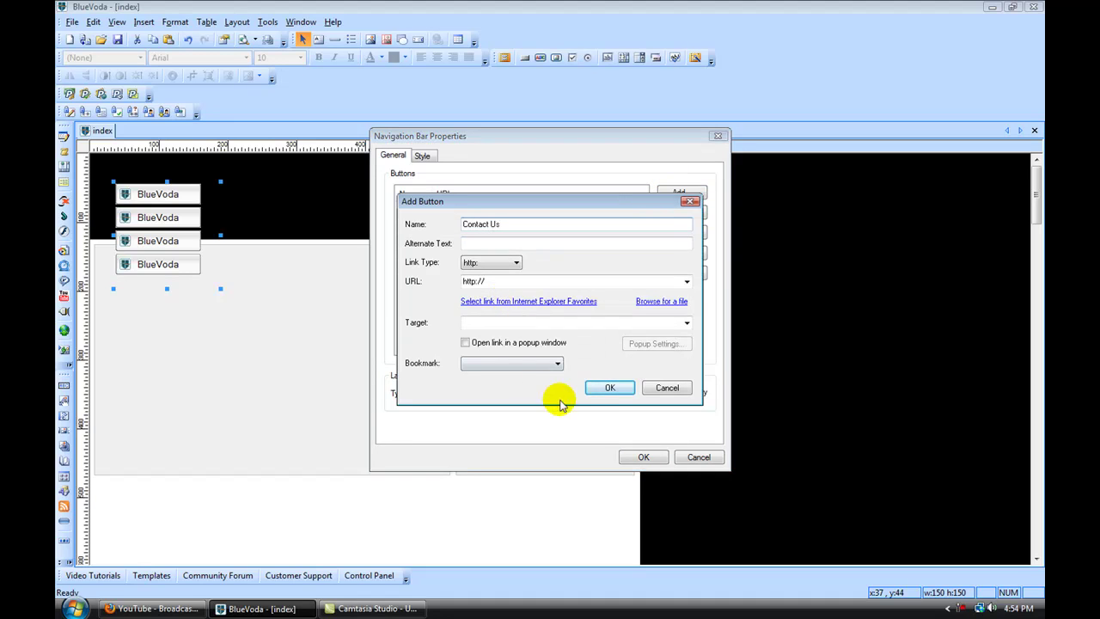
{"action": "left_click", "coordinate": [606, 387]}
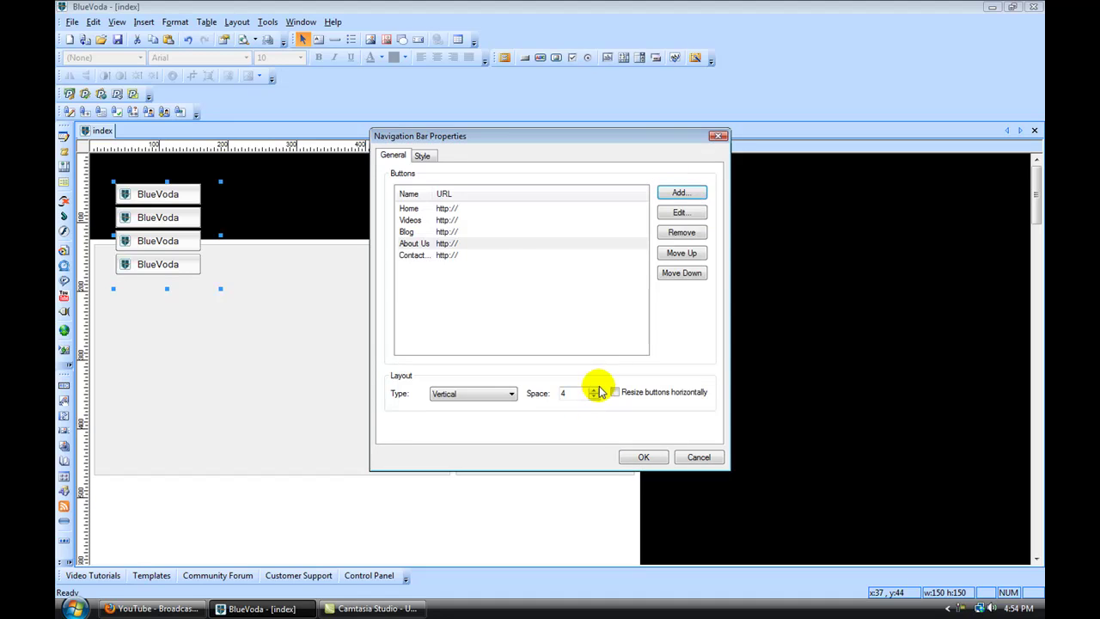
{"action": "left_click", "coordinate": [510, 393]}
{"action": "left_click", "coordinate": [507, 406]}
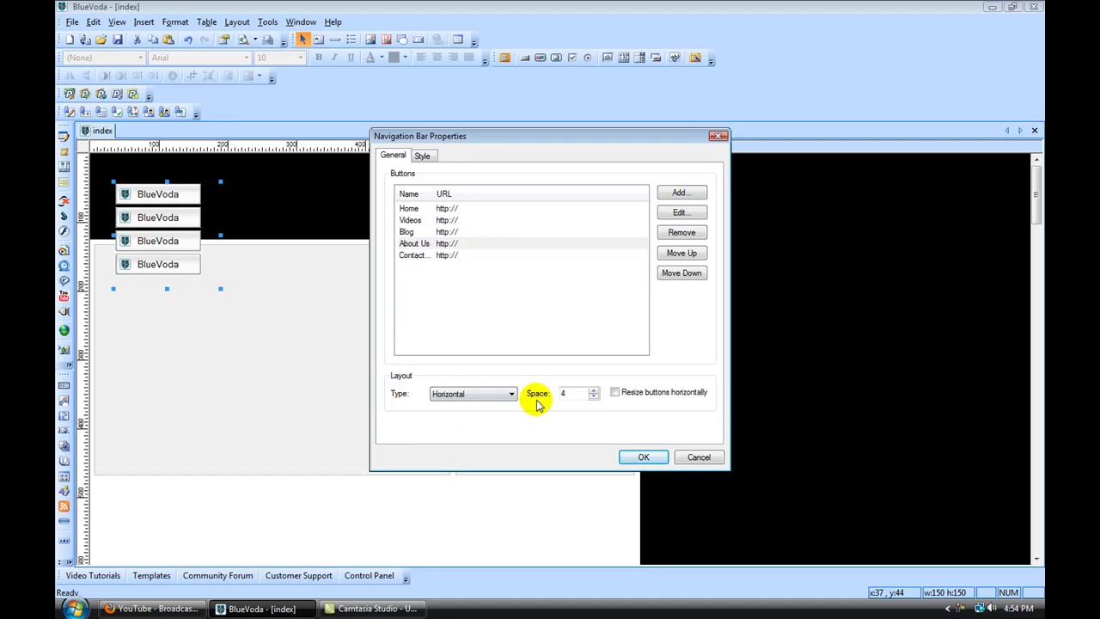
{"action": "left_click", "coordinate": [615, 393]}
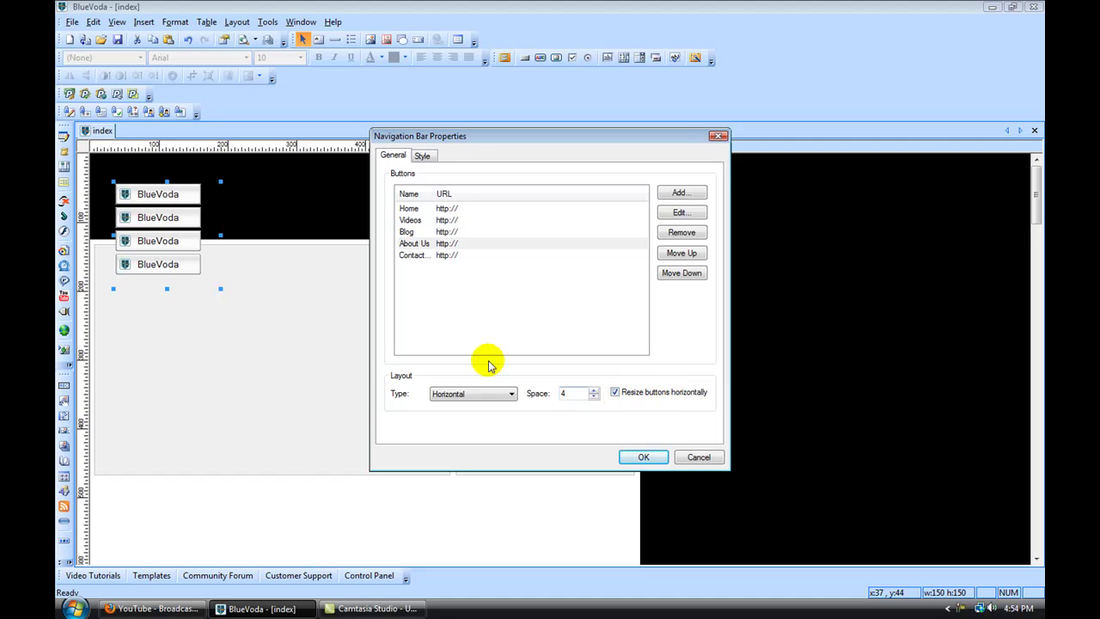
- Set the nav bar button font to Times New Roman
{"action": "left_click", "coordinate": [422, 155]}
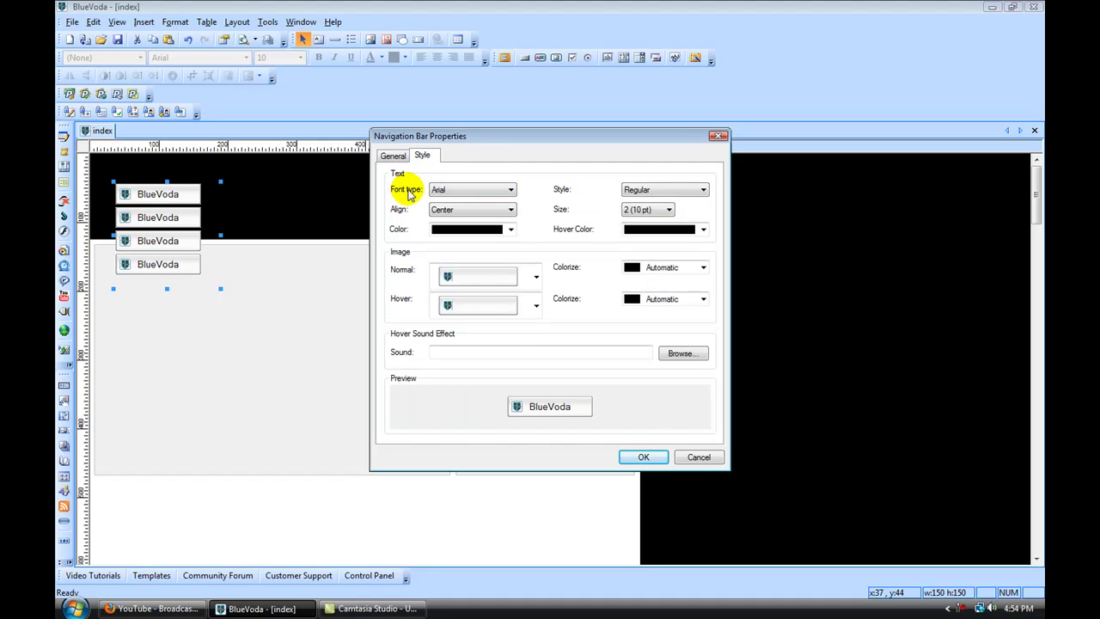
{"action": "left_click", "coordinate": [503, 189]}
{"action": "left_click", "coordinate": [507, 295]}
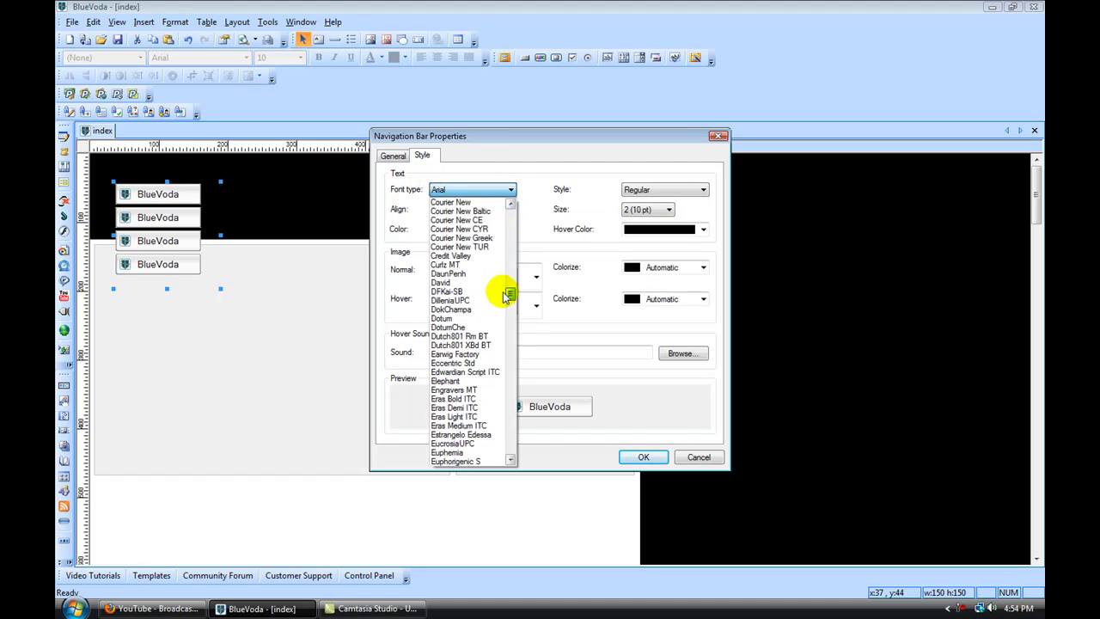
{"action": "left_click_drag", "start_coordinate": [507, 295], "coordinate": [520, 430]}
{"action": "left_click", "coordinate": [491, 407]}
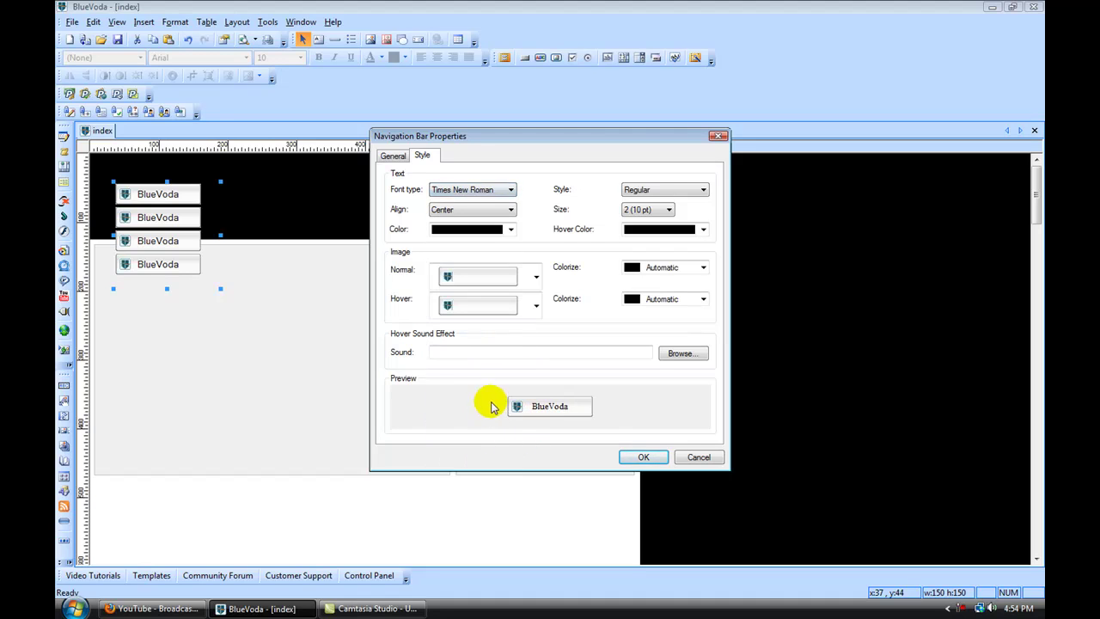
- Make the button text bold at 12 pt with a grey hover colour
{"action": "left_click", "coordinate": [703, 193]}
{"action": "left_click", "coordinate": [657, 215]}
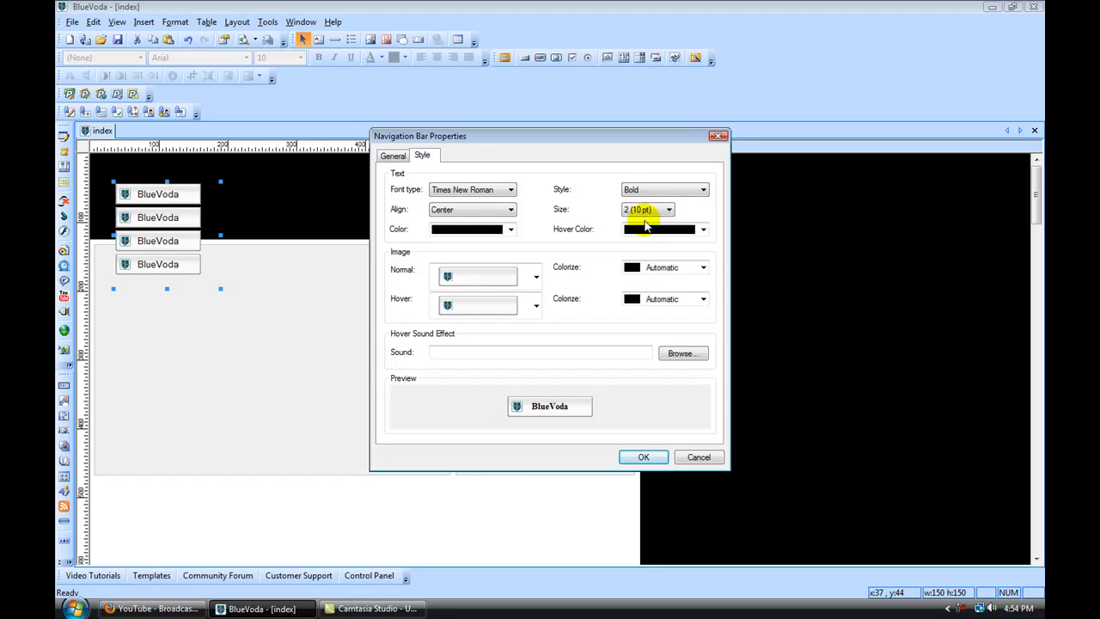
{"action": "left_click", "coordinate": [668, 210]}
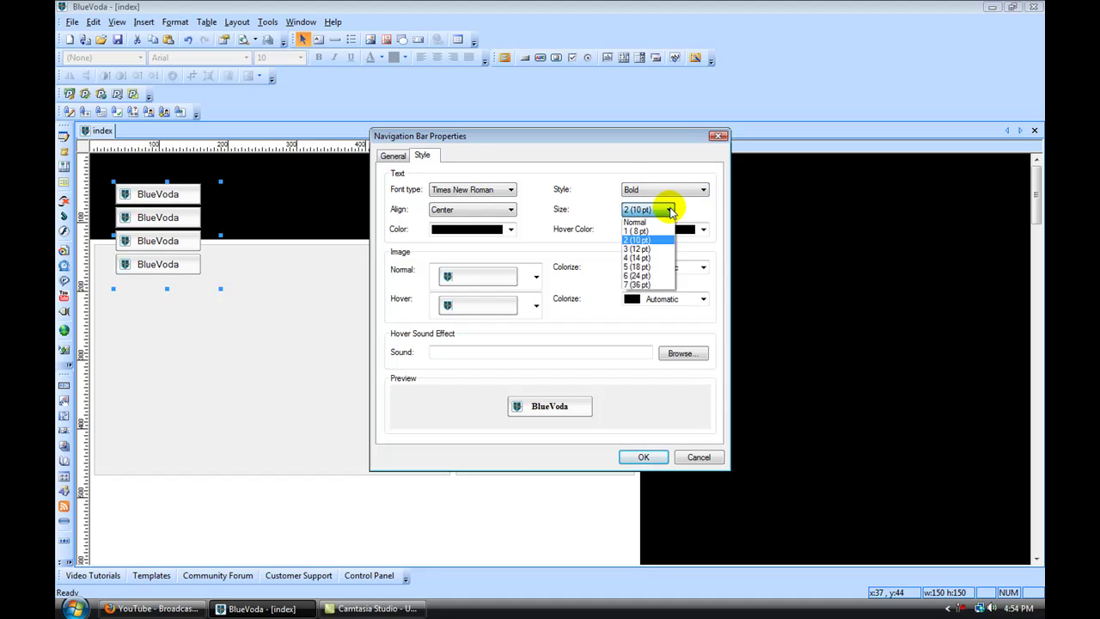
{"action": "left_click", "coordinate": [650, 251]}
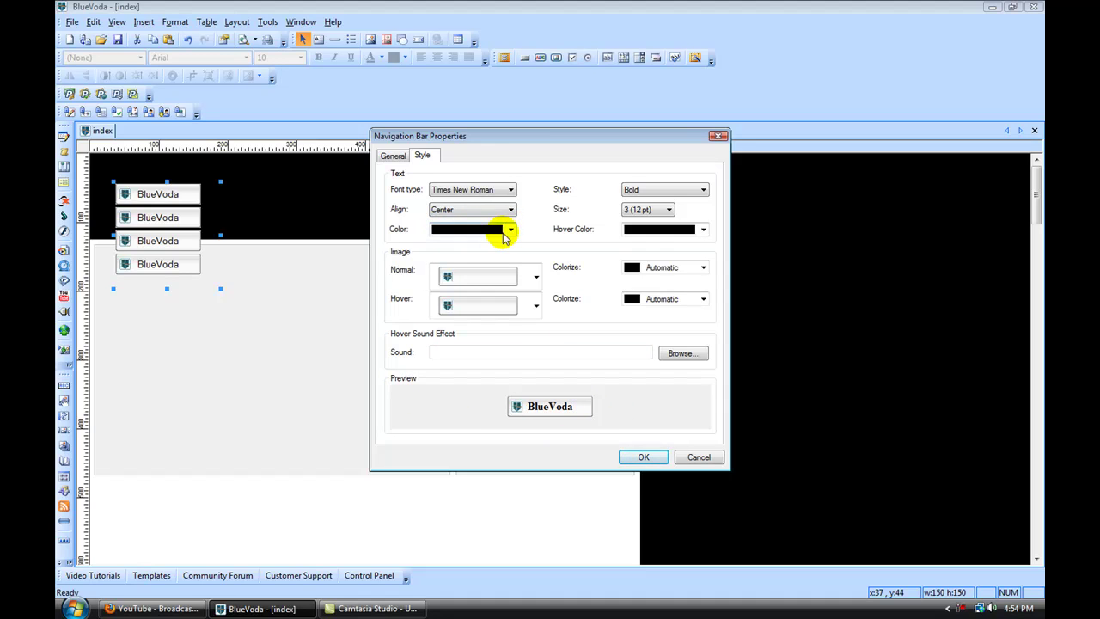
{"action": "left_click", "coordinate": [704, 230]}
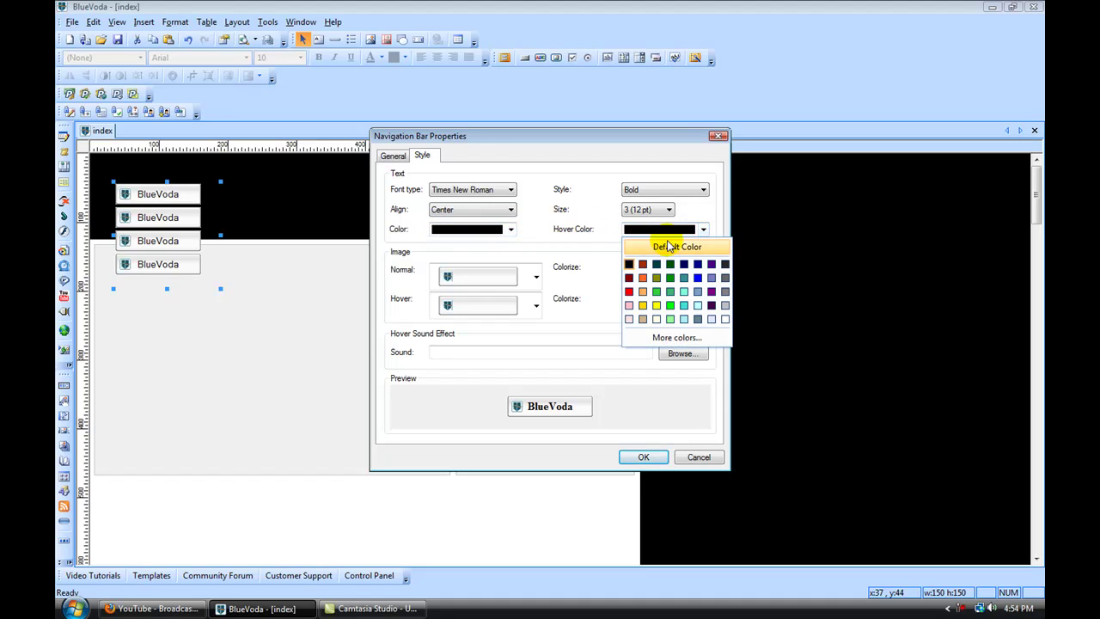
{"action": "left_click", "coordinate": [725, 277]}
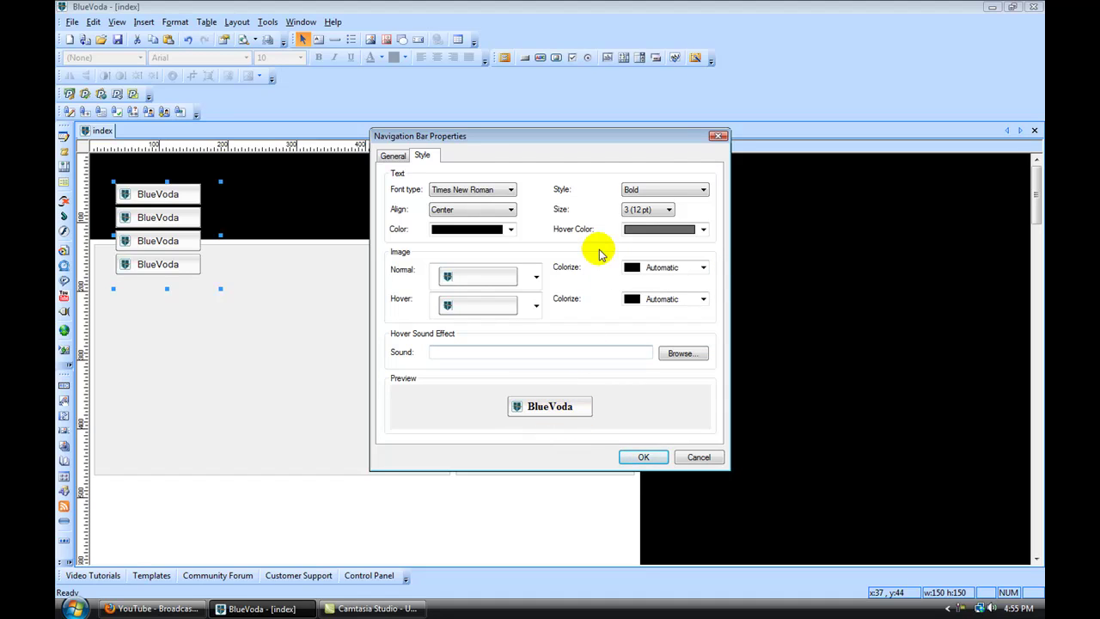
- Use the arrow image style for the normal nav bar buttons
{"action": "left_click", "coordinate": [537, 276]}
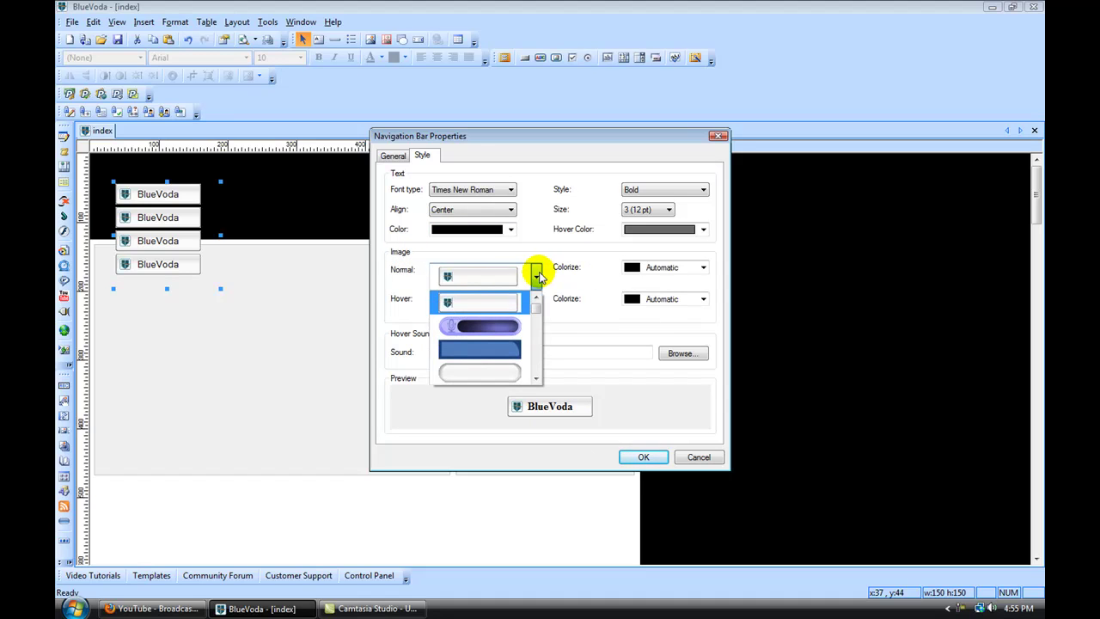
{"action": "left_click", "coordinate": [535, 378]}
{"action": "left_click_drag", "start_coordinate": [536, 378], "coordinate": [535, 378]}
{"action": "left_click", "coordinate": [504, 348]}
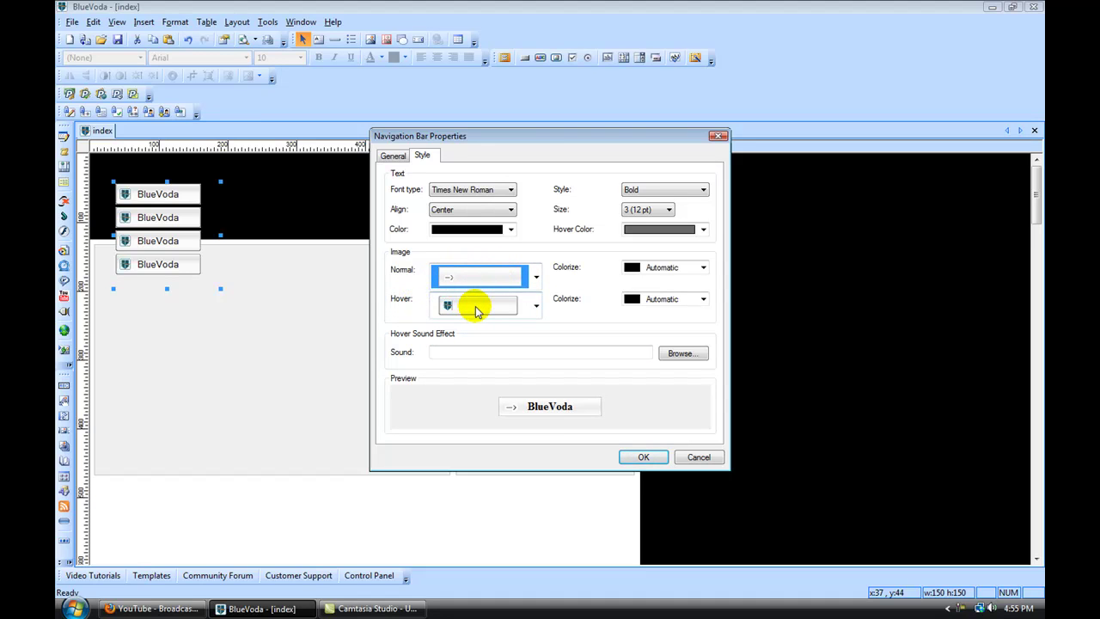
- Use the arrow image style for hovered buttons too, and apply the settings
{"action": "left_click", "coordinate": [536, 304]}
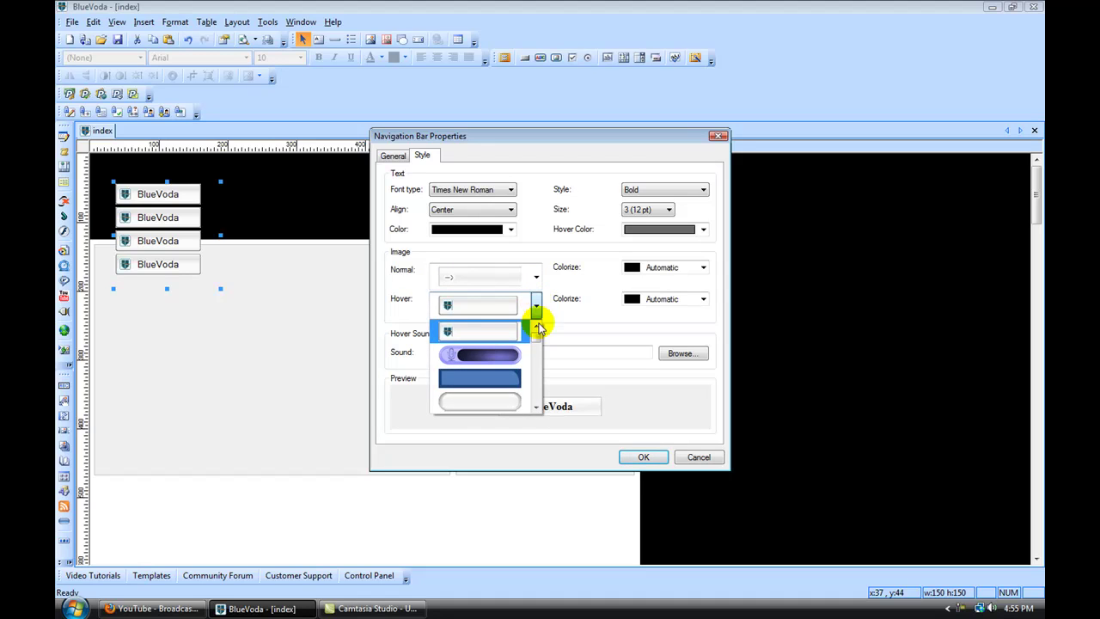
{"action": "left_click", "coordinate": [536, 407]}
{"action": "scroll", "coordinate": [538, 409], "scroll_direction": "down", "scroll_amount": 8}
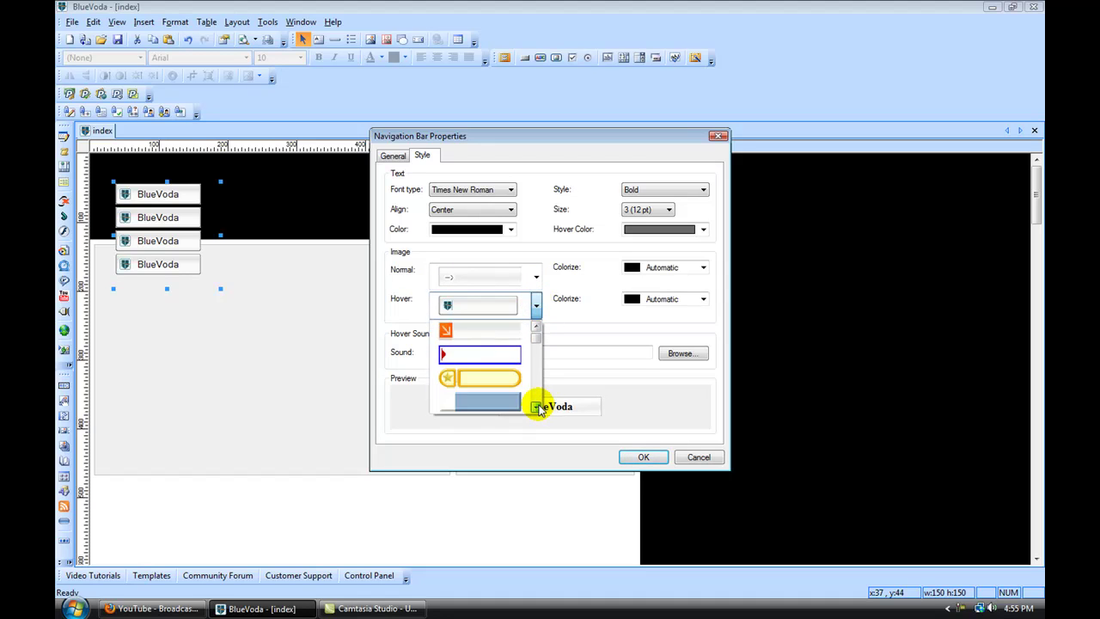
{"action": "scroll", "coordinate": [542, 407], "scroll_direction": "down", "scroll_amount": 4}
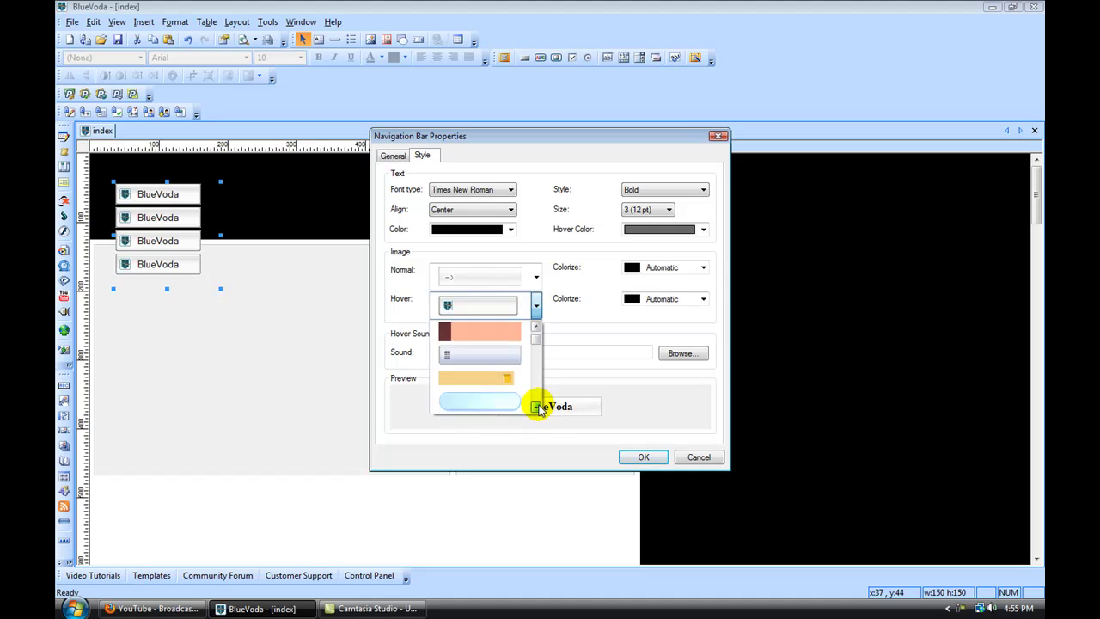
{"action": "scroll", "coordinate": [541, 406], "scroll_direction": "up", "scroll_amount": 10}
{"action": "left_click", "coordinate": [505, 339]}
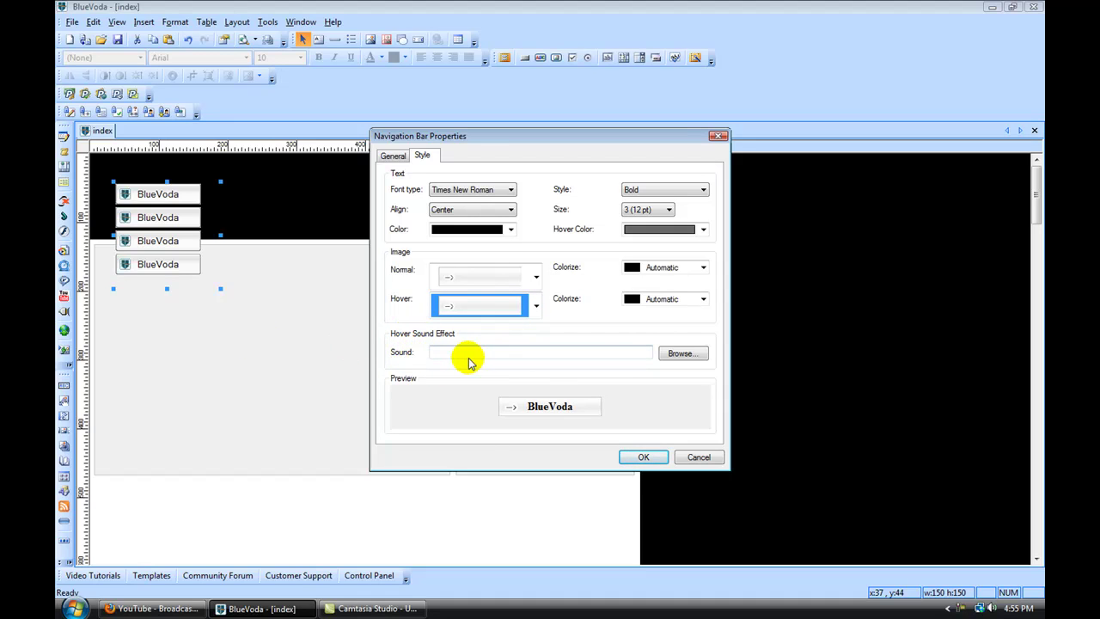
{"action": "left_click", "coordinate": [643, 457]}
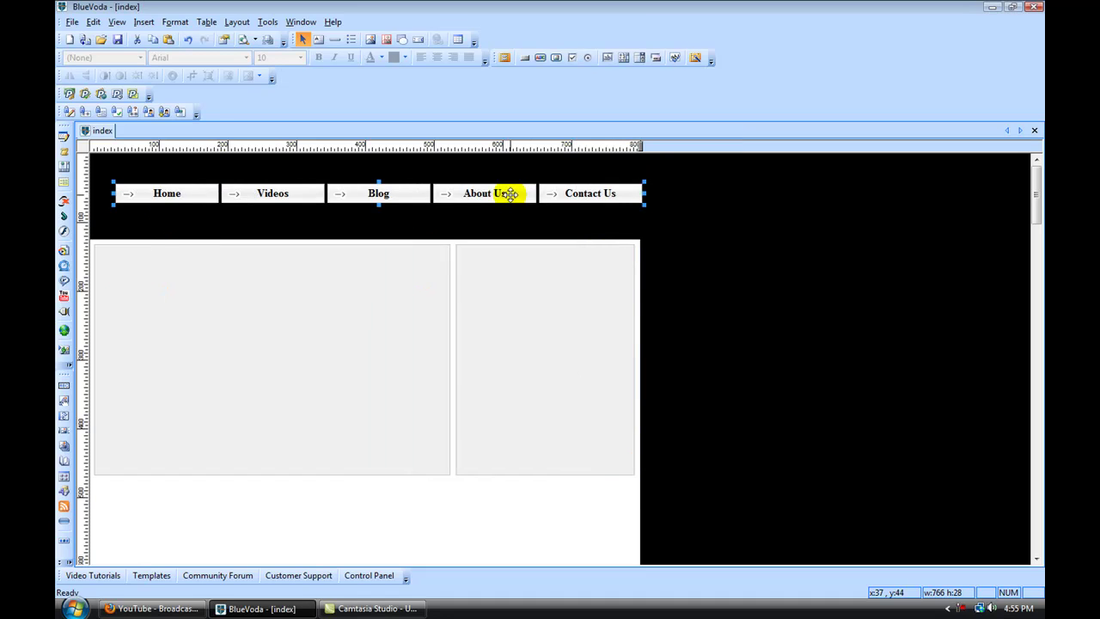
- Align the nav bar to x 0, widen it, and shift it with the grey panels down to y 146
{"action": "left_click_drag", "start_coordinate": [508, 194], "coordinate": [469, 226]}
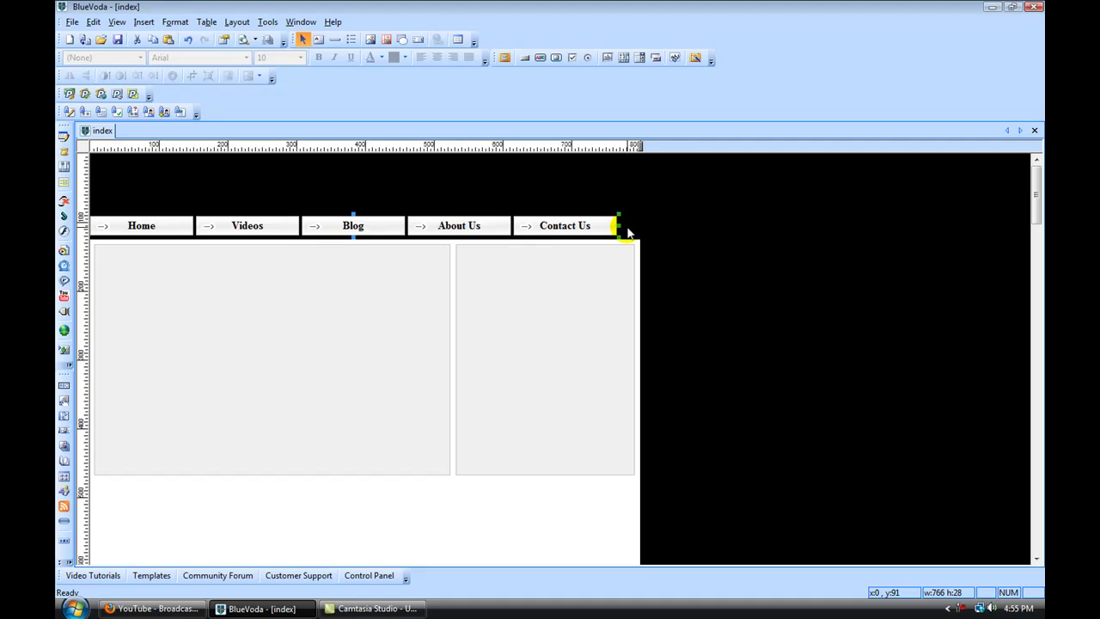
{"action": "left_click_drag", "start_coordinate": [621, 225], "coordinate": [640, 225]}
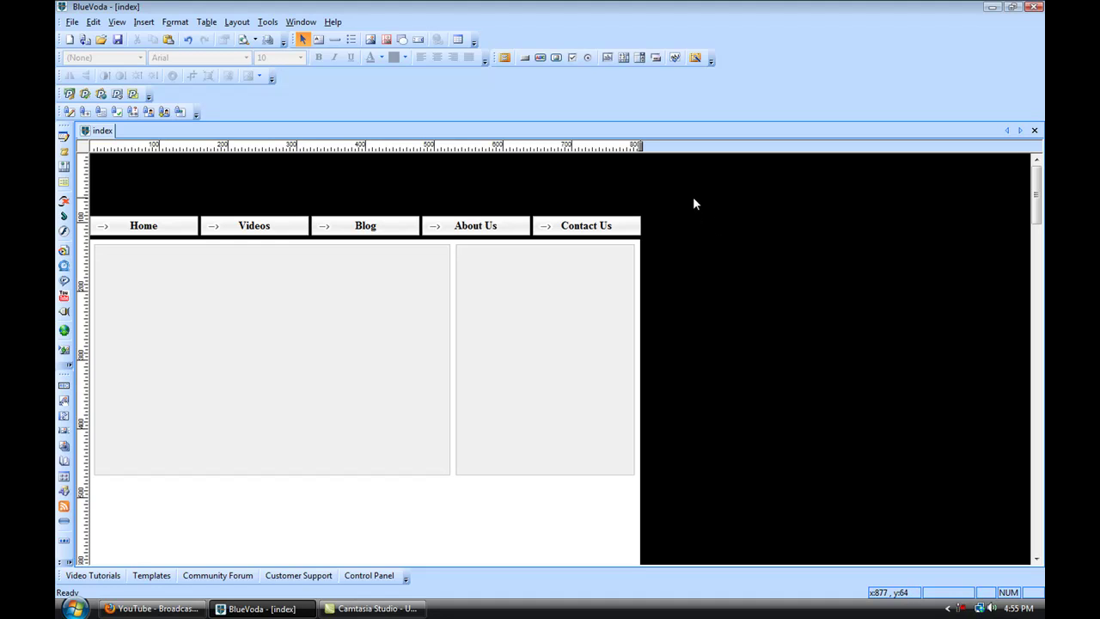
{"action": "left_click_drag", "start_coordinate": [679, 222], "coordinate": [294, 514]}
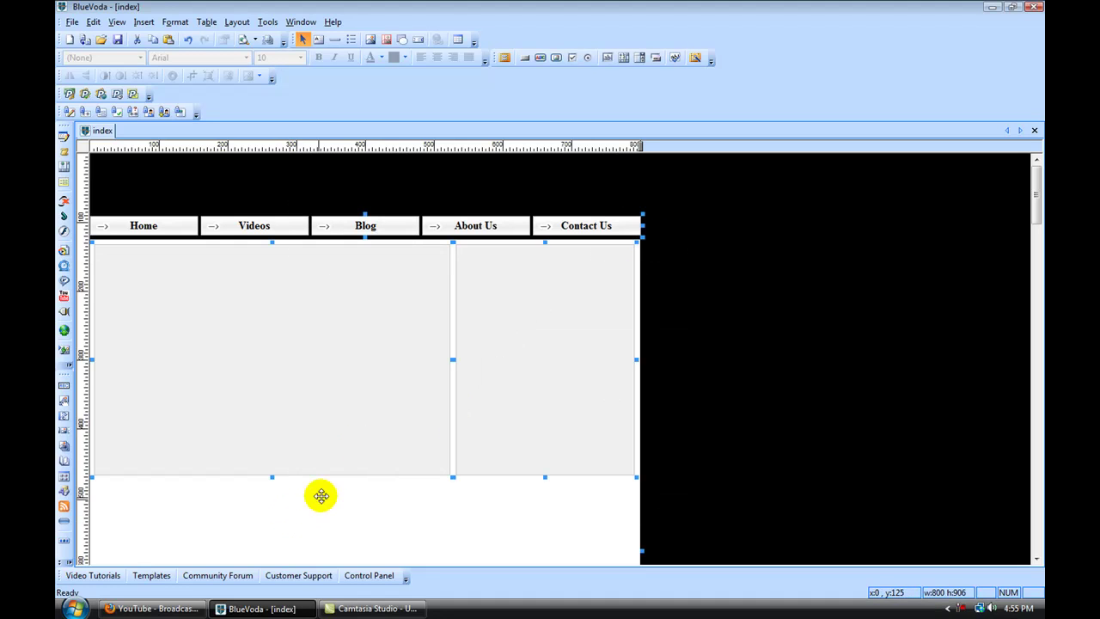
{"action": "left_click_drag", "start_coordinate": [384, 283], "coordinate": [373, 294]}
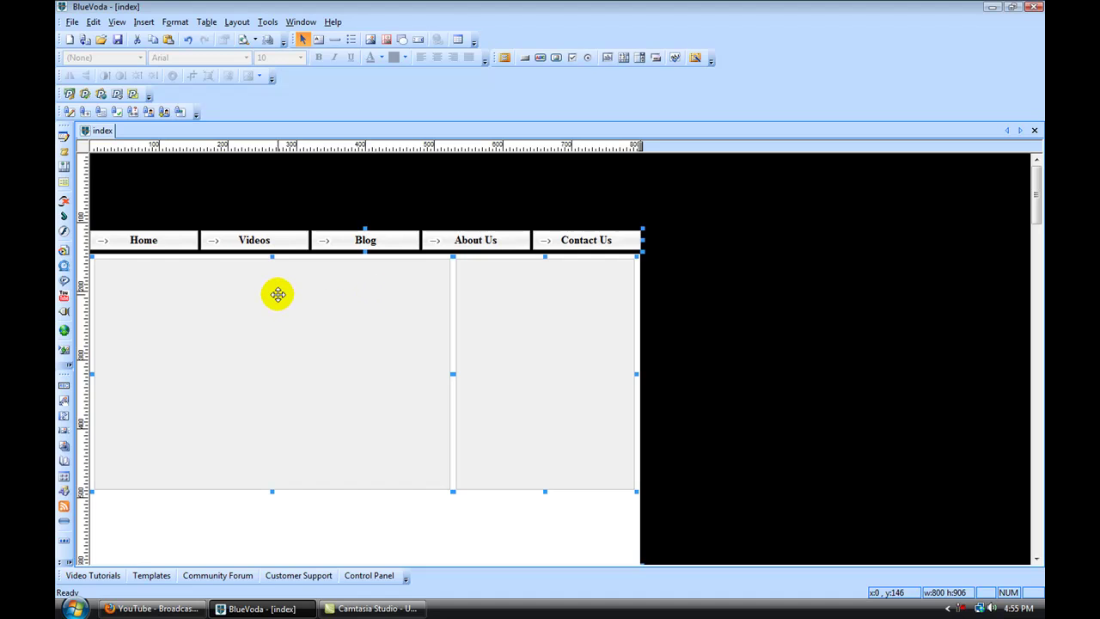
{"action": "right_click", "coordinate": [278, 293]}
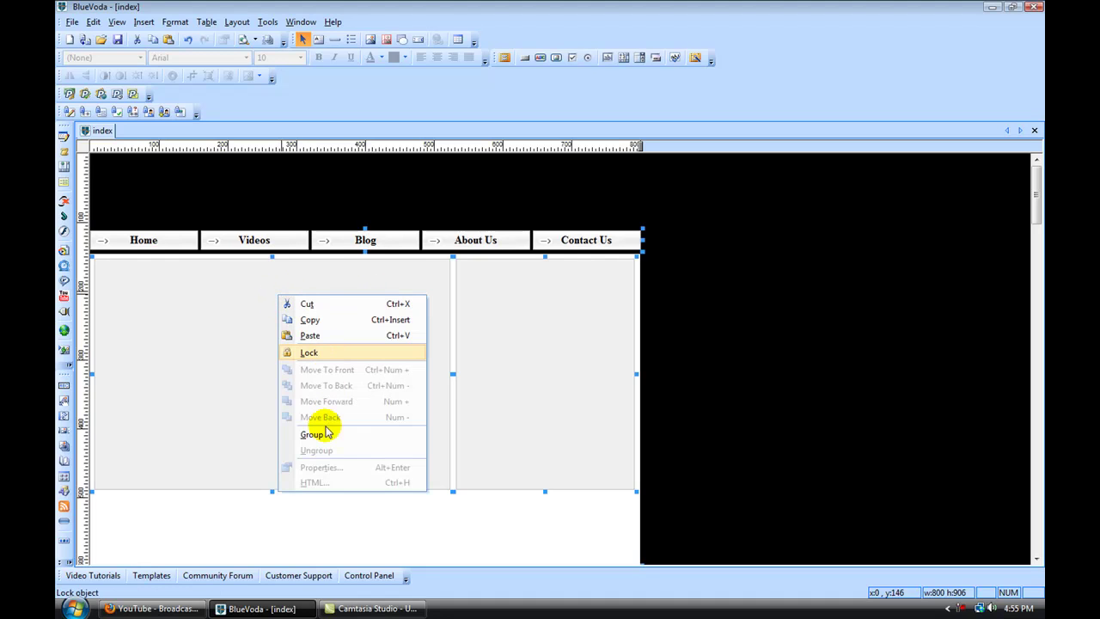
{"action": "left_click", "coordinate": [258, 289]}
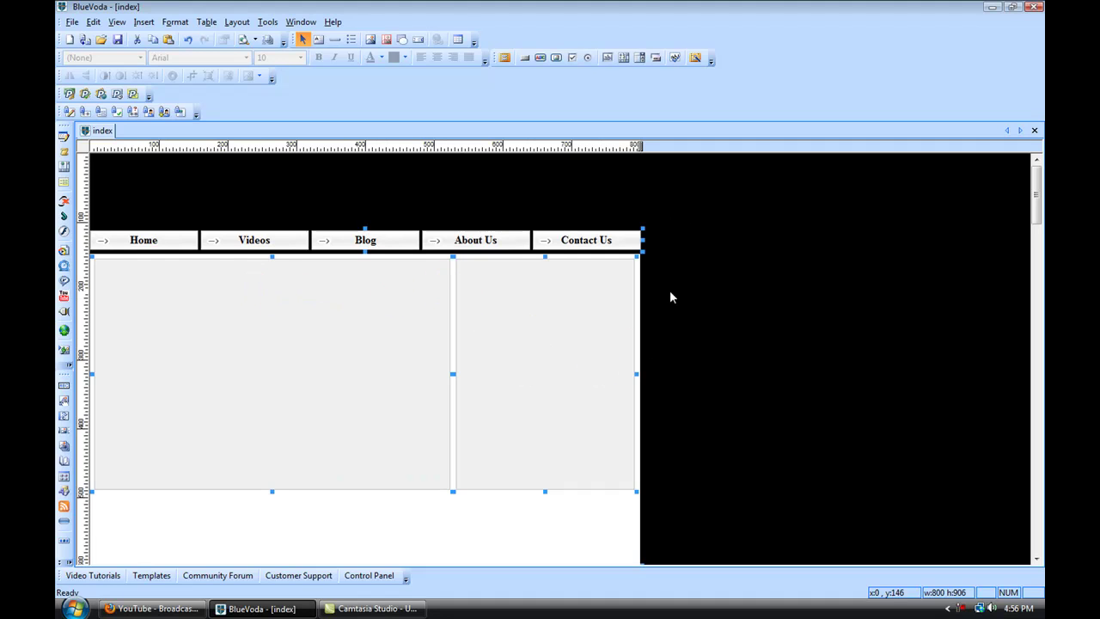
- Insert images\affclassroomlogo3 and place the logo in the top-left header strip
{"action": "left_click", "coordinate": [412, 298]}
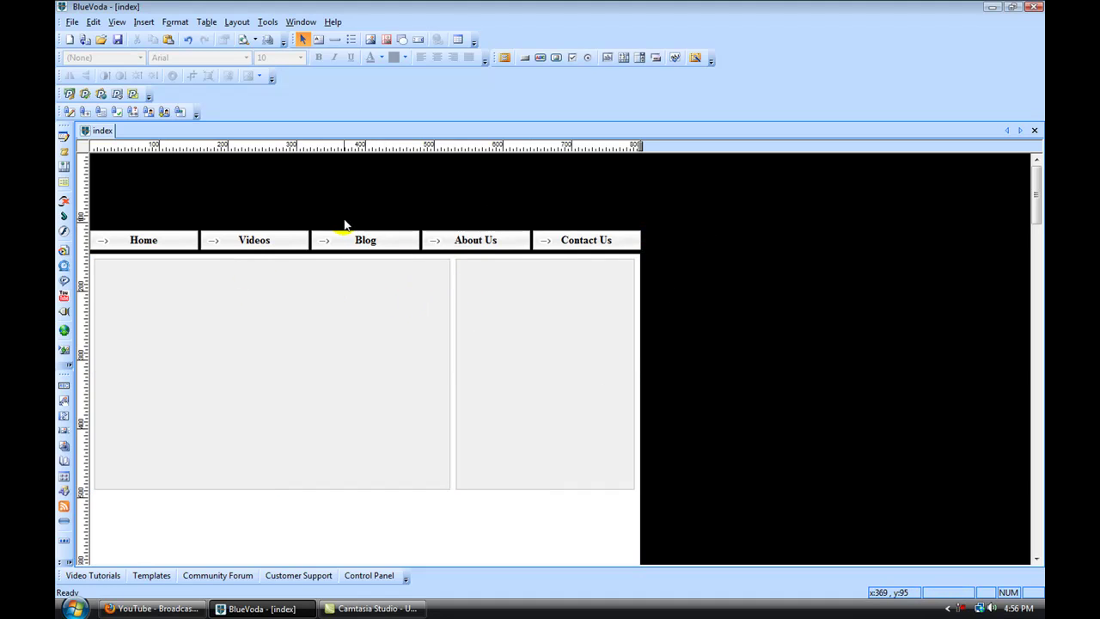
{"action": "left_click", "coordinate": [143, 21]}
{"action": "left_click", "coordinate": [163, 85]}
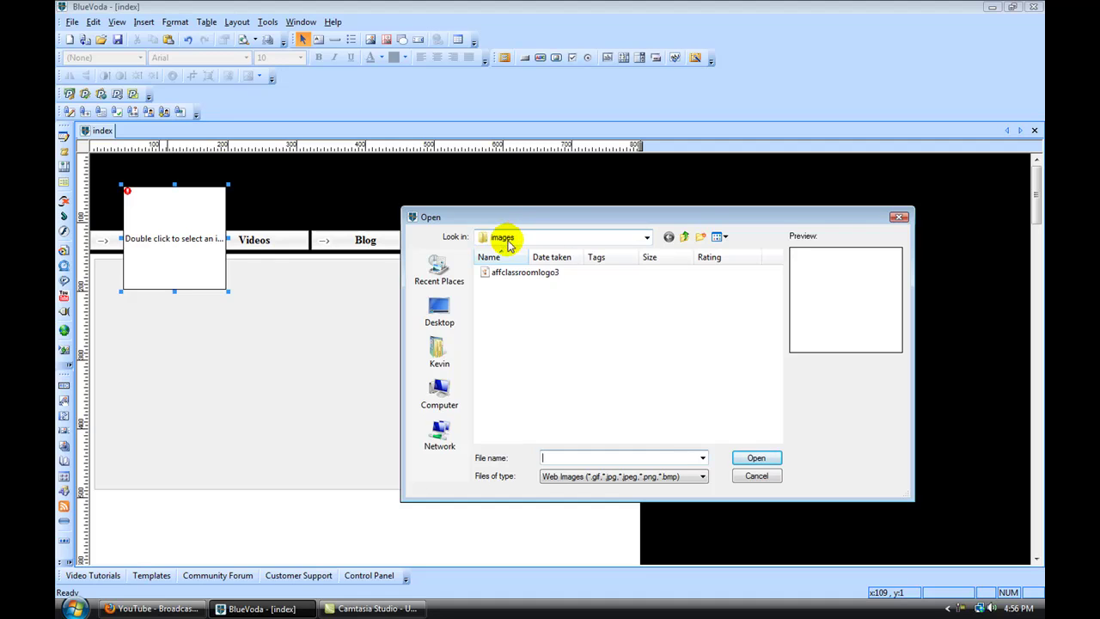
{"action": "left_click", "coordinate": [684, 237]}
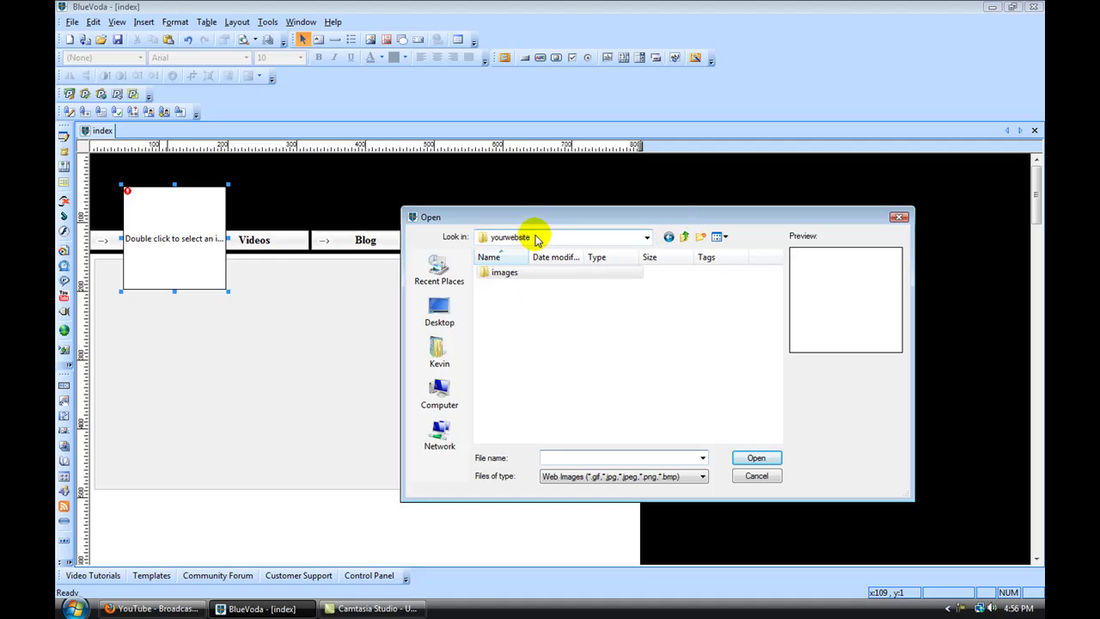
{"action": "double_click", "coordinate": [500, 273]}
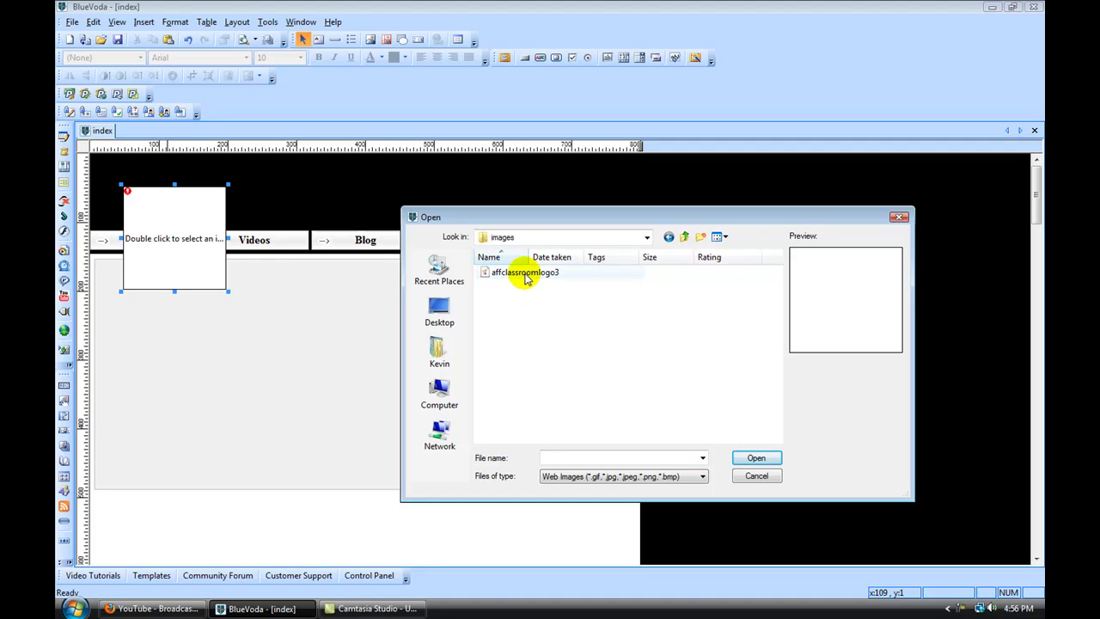
{"action": "left_click", "coordinate": [525, 274]}
{"action": "double_click", "coordinate": [525, 275]}
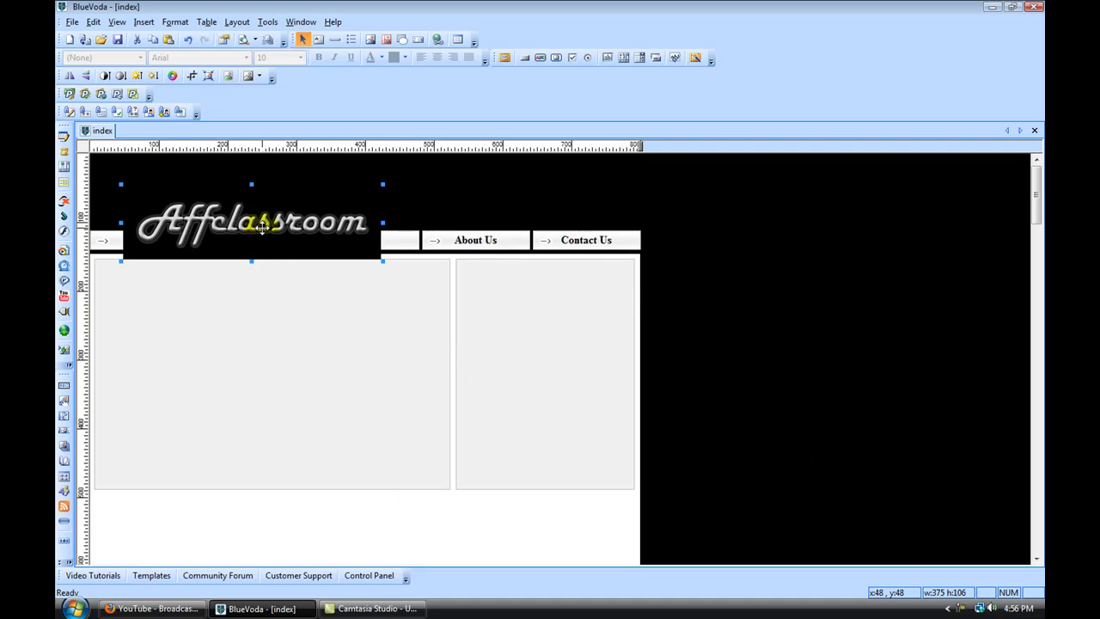
{"action": "left_click_drag", "start_coordinate": [263, 232], "coordinate": [231, 191]}
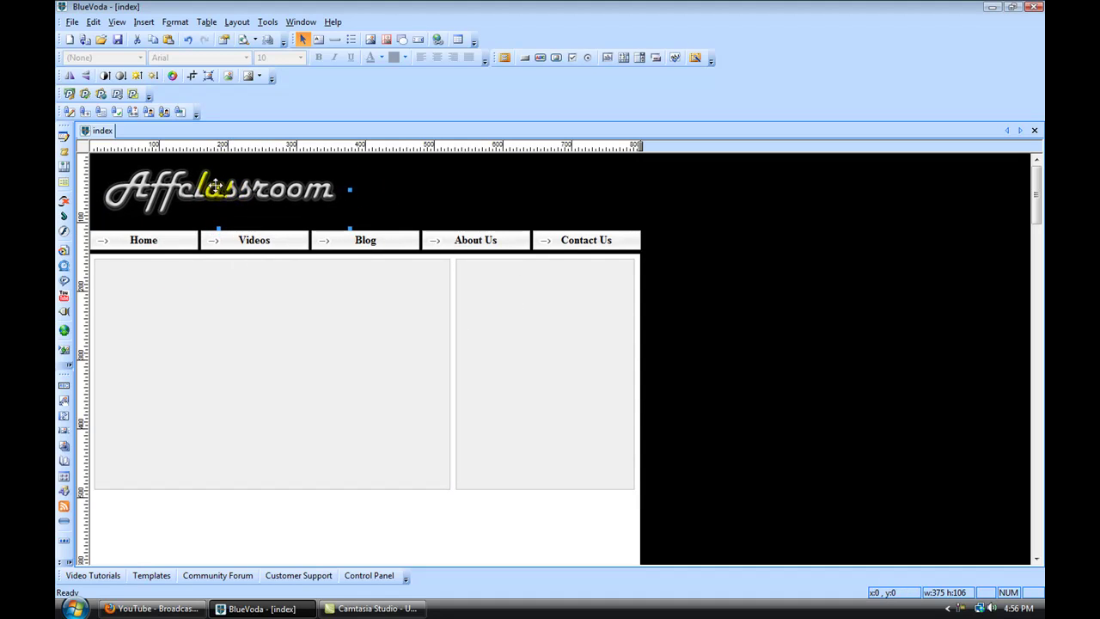
{"action": "left_click", "coordinate": [688, 312]}
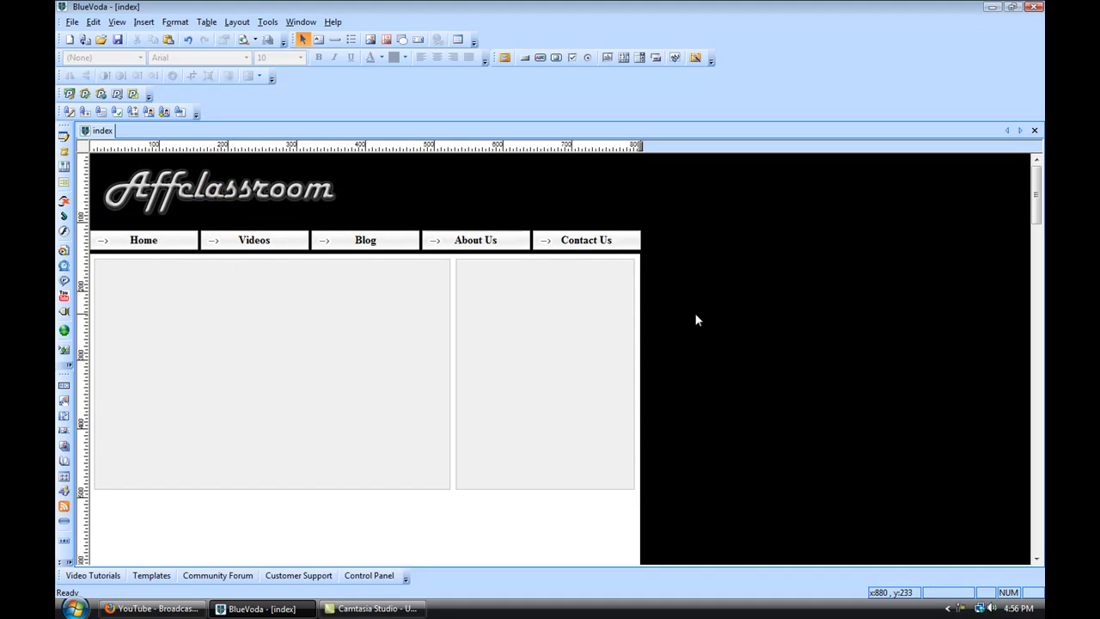
- Review the logo's general and link properties, then close the dialog
{"action": "double_click", "coordinate": [200, 195]}
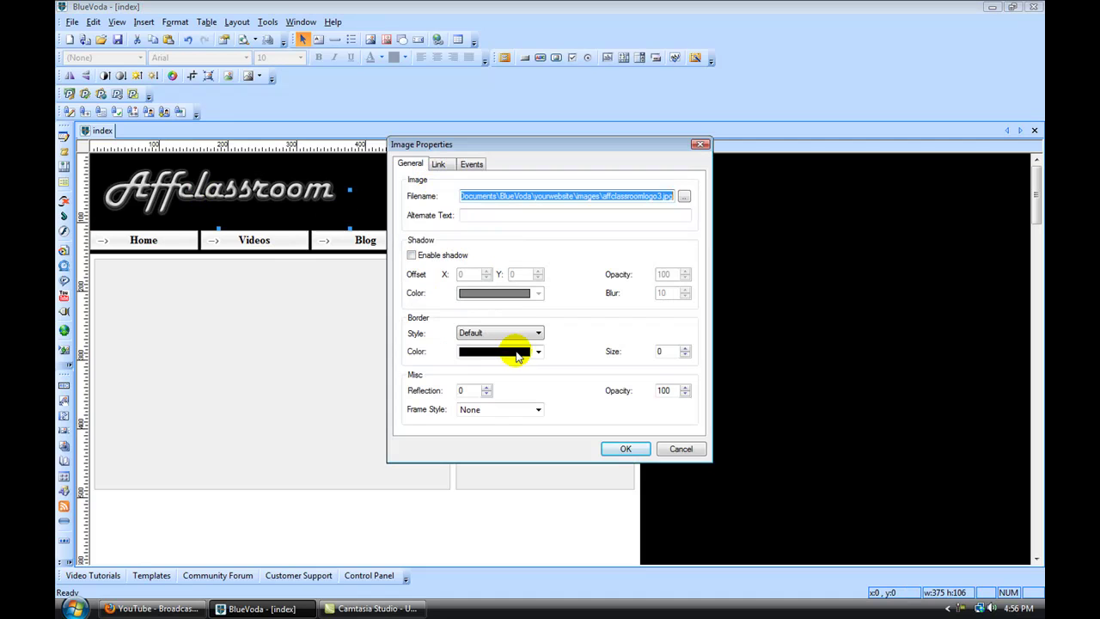
{"action": "left_click", "coordinate": [437, 163]}
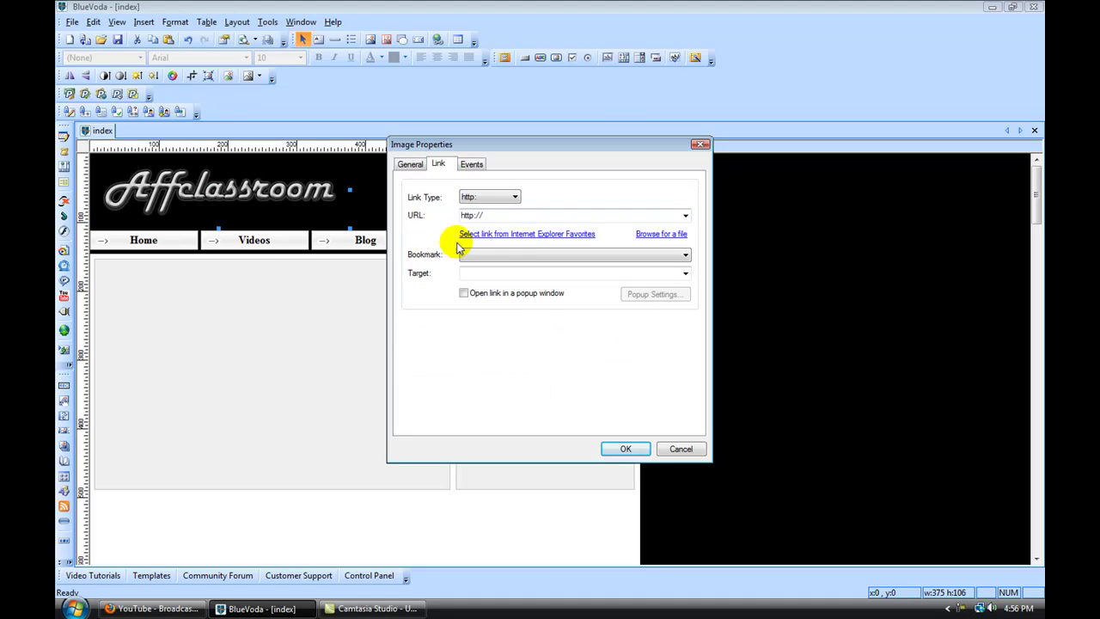
{"action": "left_click", "coordinate": [410, 163]}
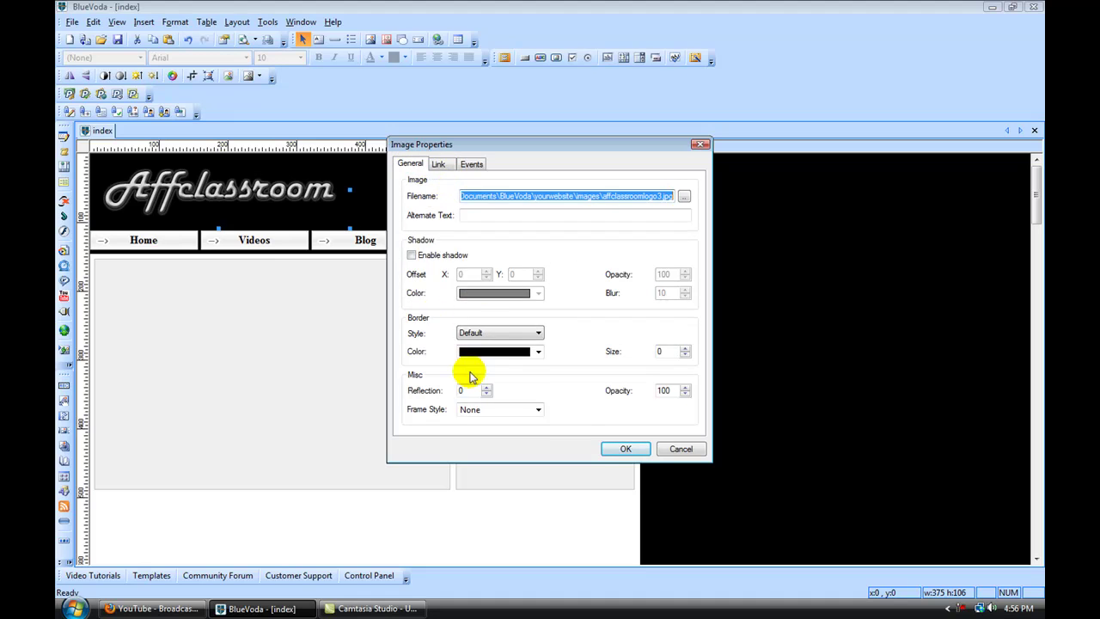
{"action": "left_click", "coordinate": [619, 450]}
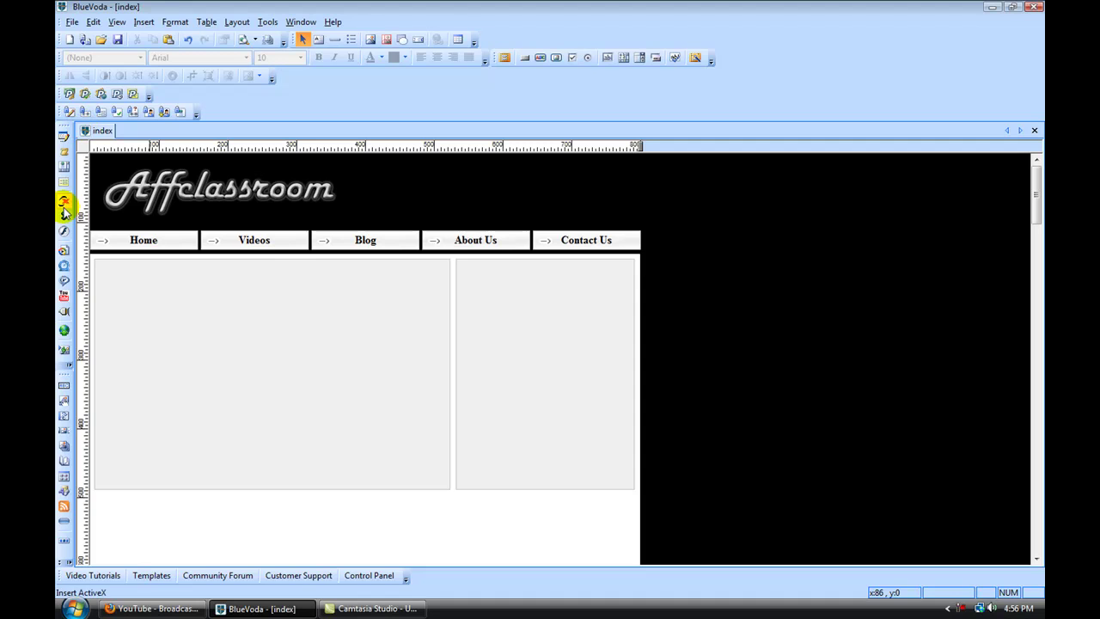
- Insert a YouTube video object into the left gray panel and resize it to 503×318
{"action": "left_click", "coordinate": [66, 300]}
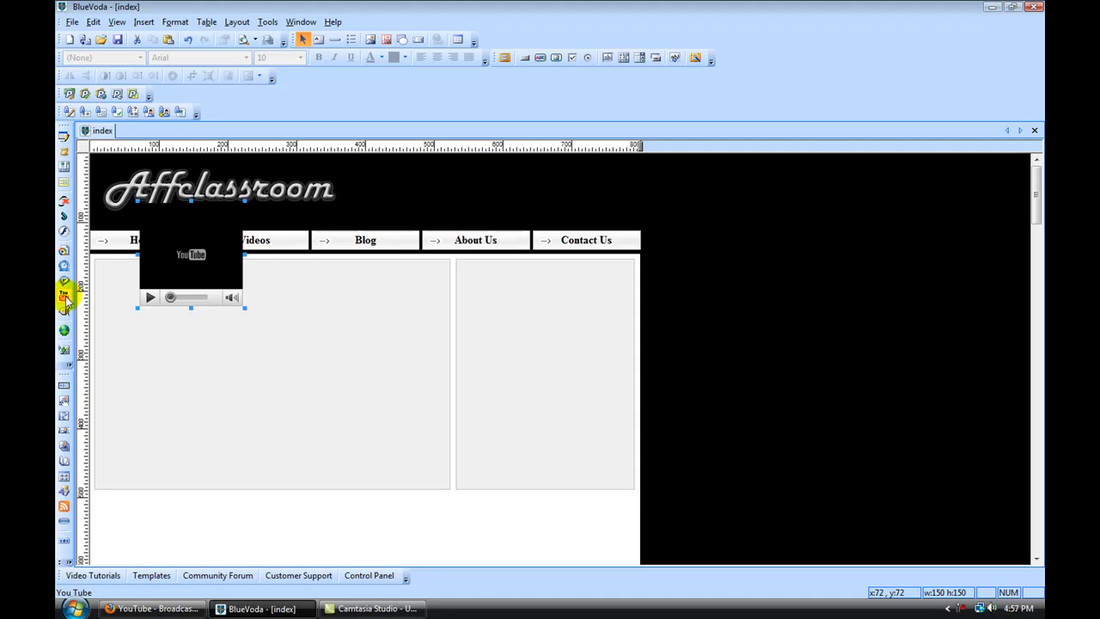
{"action": "left_click_drag", "start_coordinate": [189, 241], "coordinate": [148, 303]}
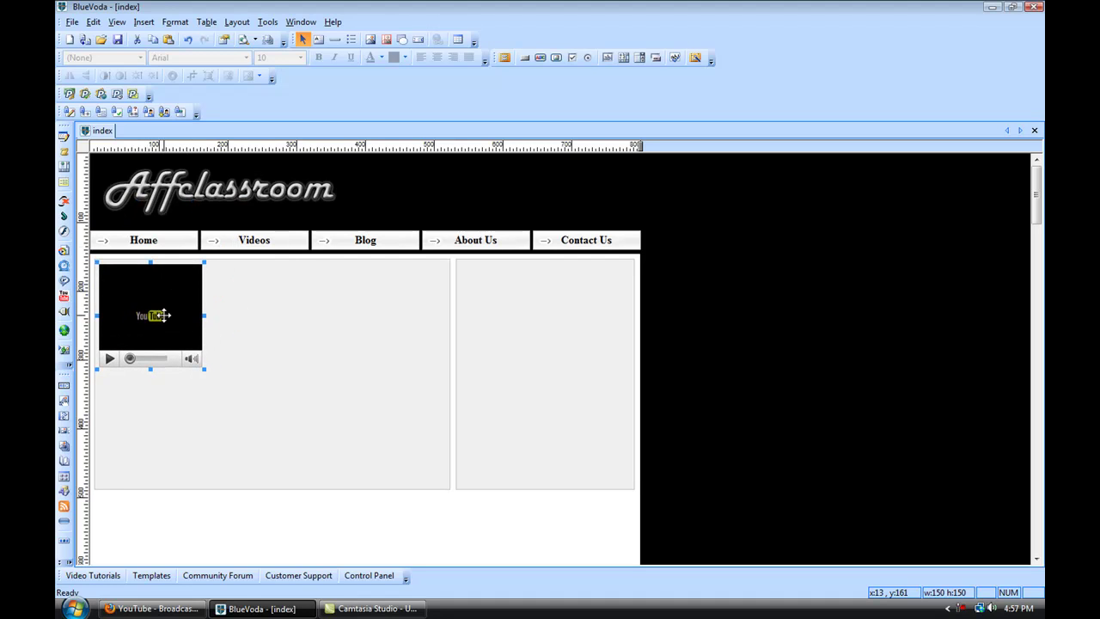
{"action": "left_click_drag", "start_coordinate": [203, 370], "coordinate": [444, 483]}
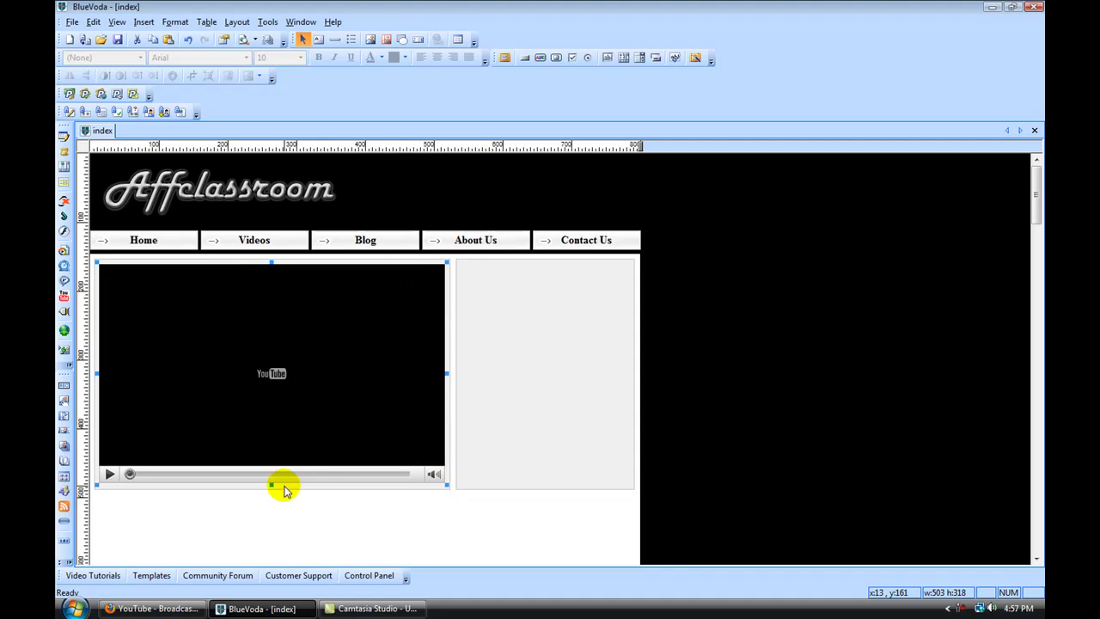
- Open the Modern Warfare 2 10th Prestige XP Mod Lobby video in Firefox, pause it, and select its URL
{"action": "left_click", "coordinate": [159, 607]}
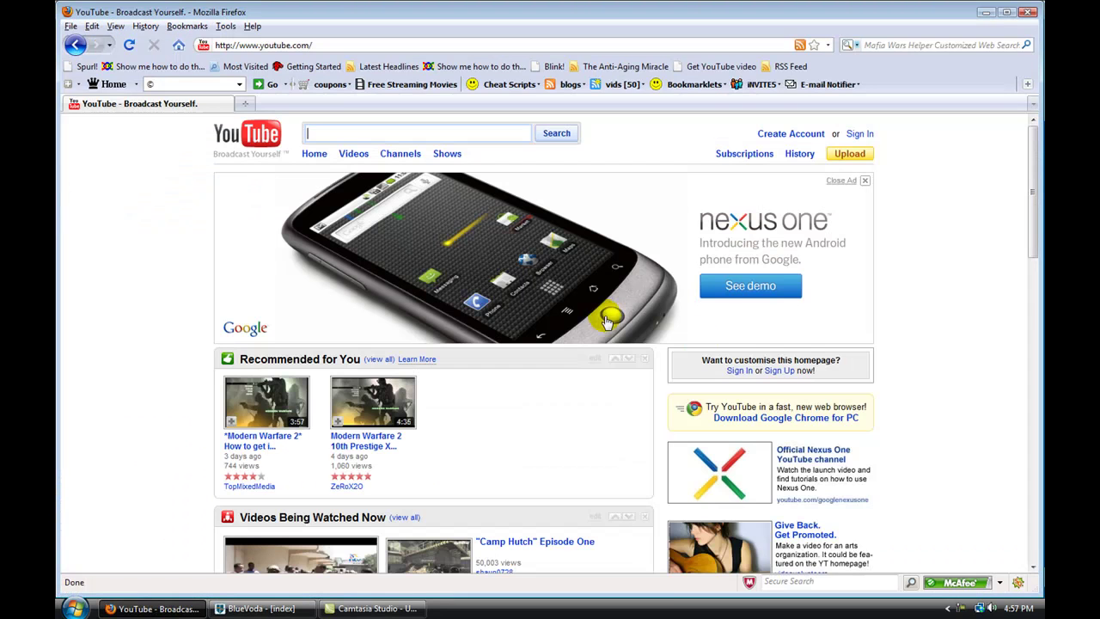
{"action": "scroll", "coordinate": [519, 396], "scroll_direction": "down", "scroll_amount": 3}
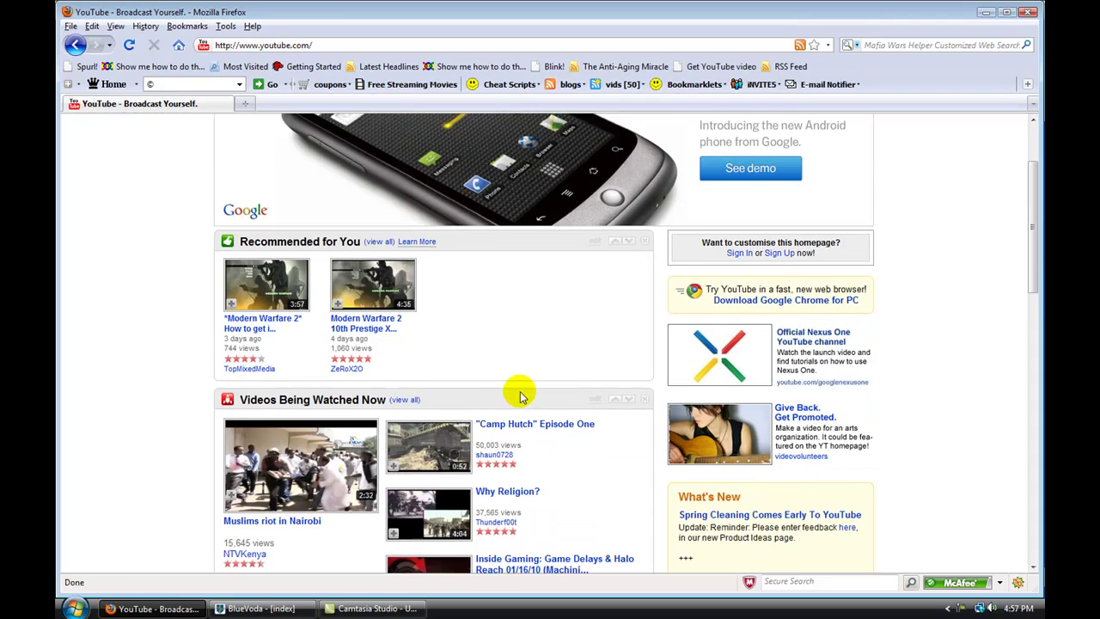
{"action": "scroll", "coordinate": [519, 395], "scroll_direction": "down", "scroll_amount": 2}
{"action": "left_click", "coordinate": [378, 225]}
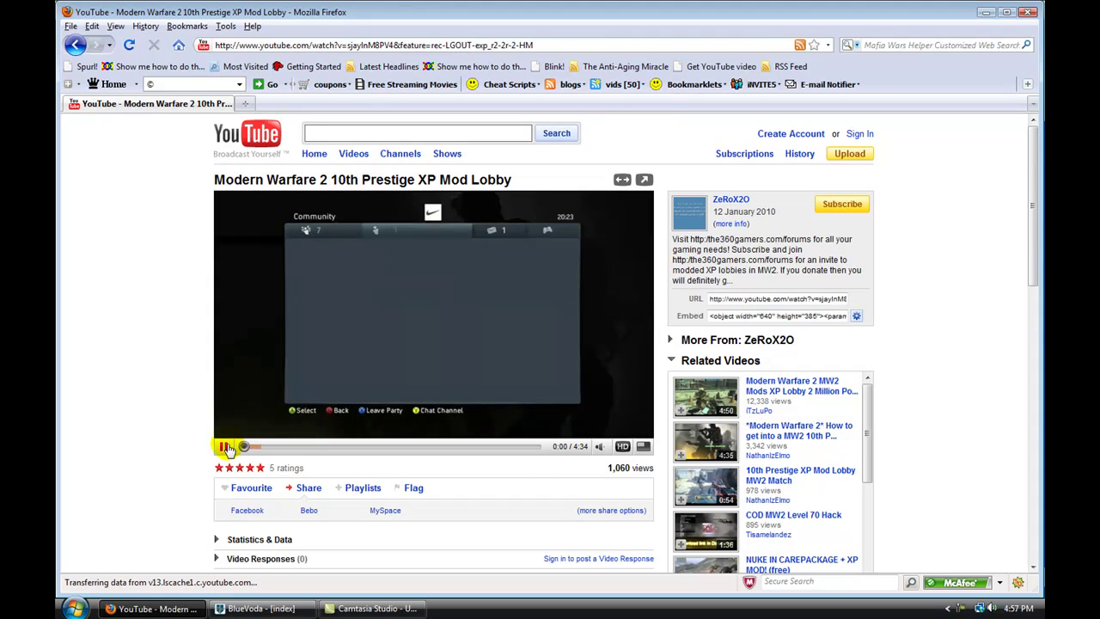
{"action": "left_click", "coordinate": [226, 448]}
{"action": "left_click", "coordinate": [726, 299]}
{"action": "key", "text": "ctrl+c"}
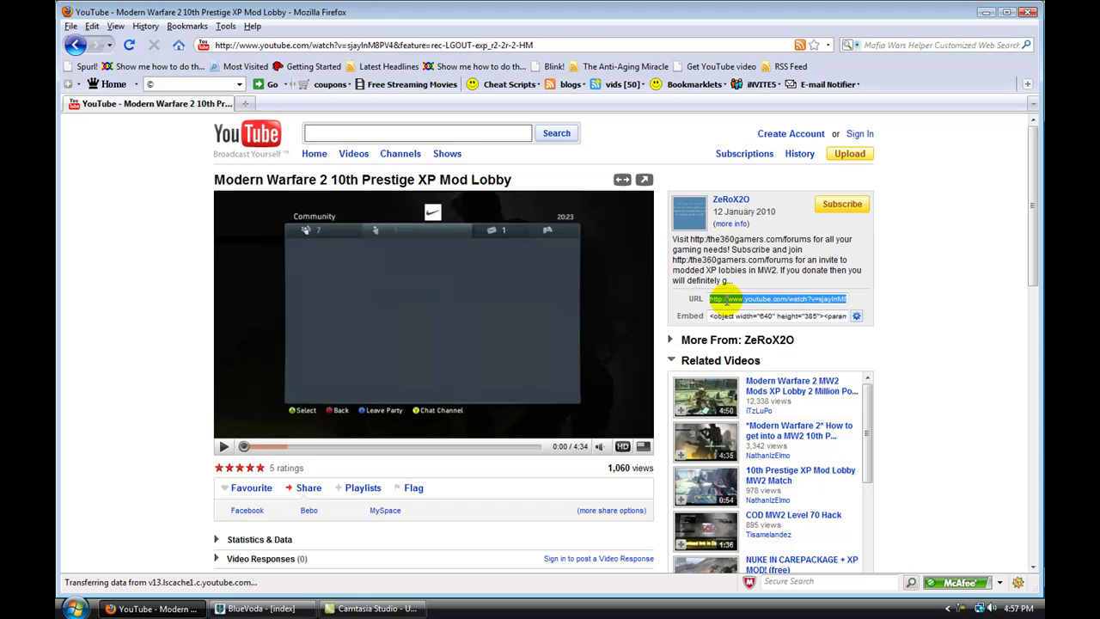
- Paste the copied watch URL into the YouTube object's properties and uncheck Show Related Videos
{"action": "left_click", "coordinate": [261, 609]}
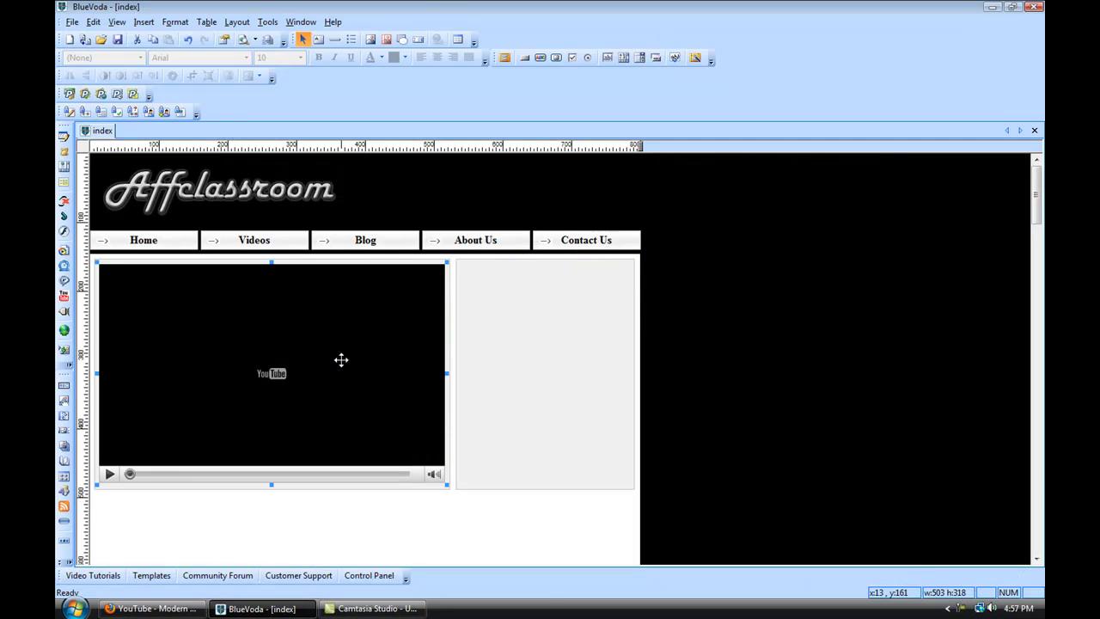
{"action": "double_click", "coordinate": [273, 350]}
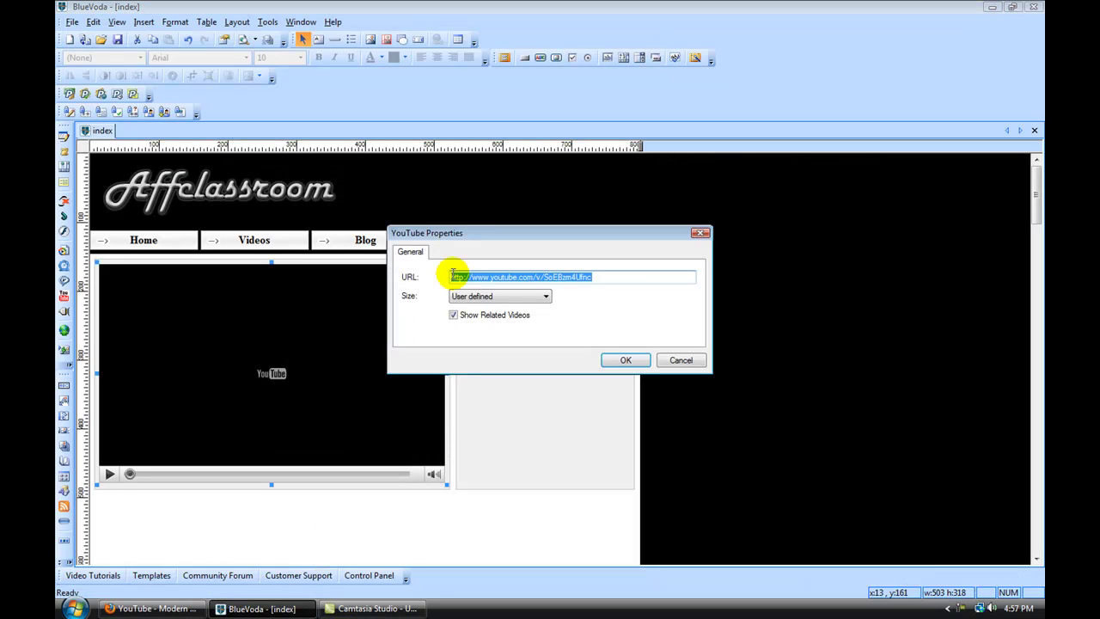
{"action": "key", "text": "ctrl+v"}
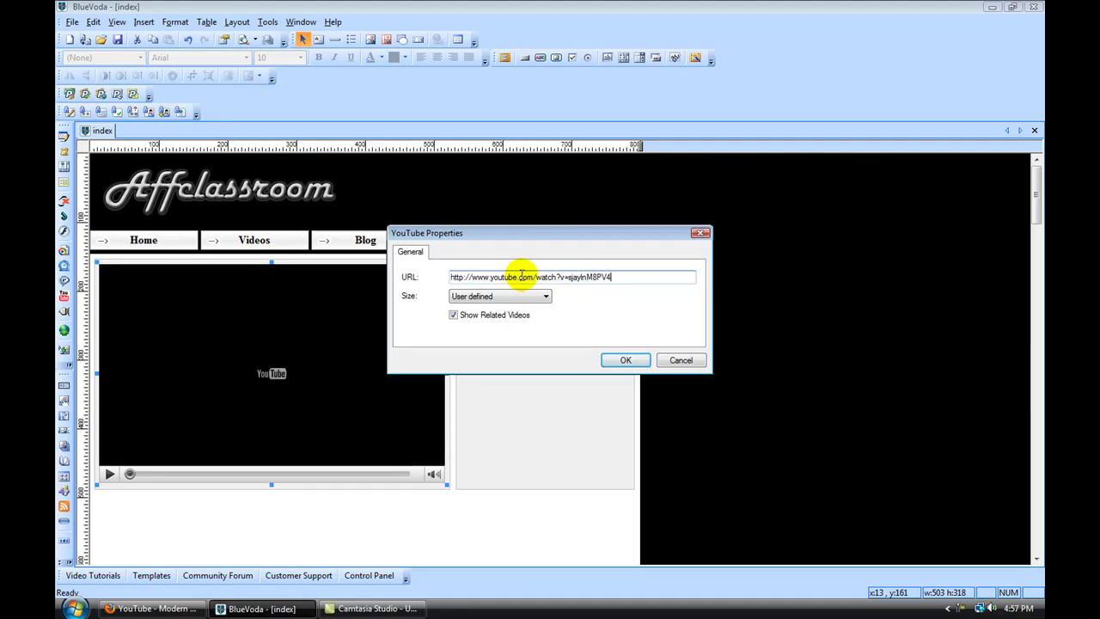
{"action": "left_click", "coordinate": [454, 316]}
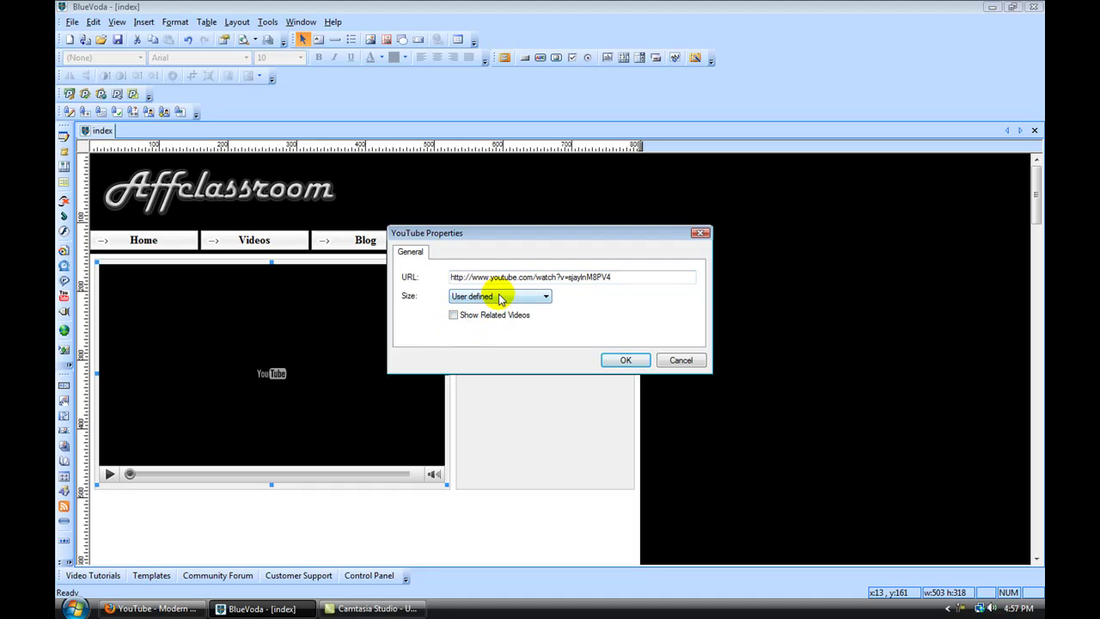
{"action": "left_click", "coordinate": [640, 368]}
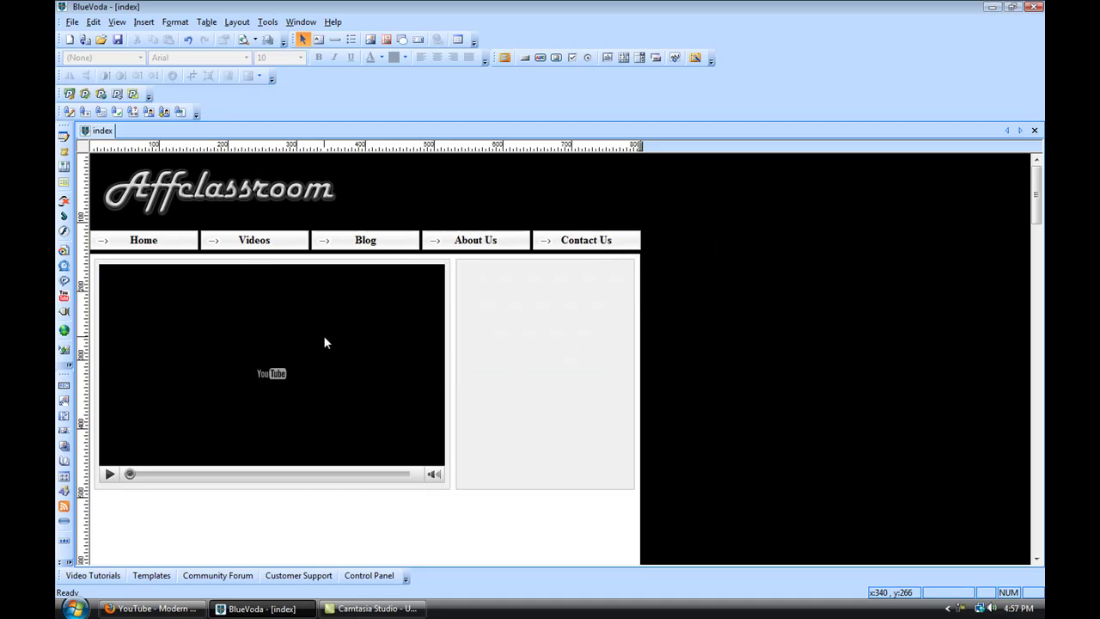
- Preview the page in Firefox to check the embedded Modern Warfare video, then return to BlueVoda
{"action": "left_click", "coordinate": [243, 43]}
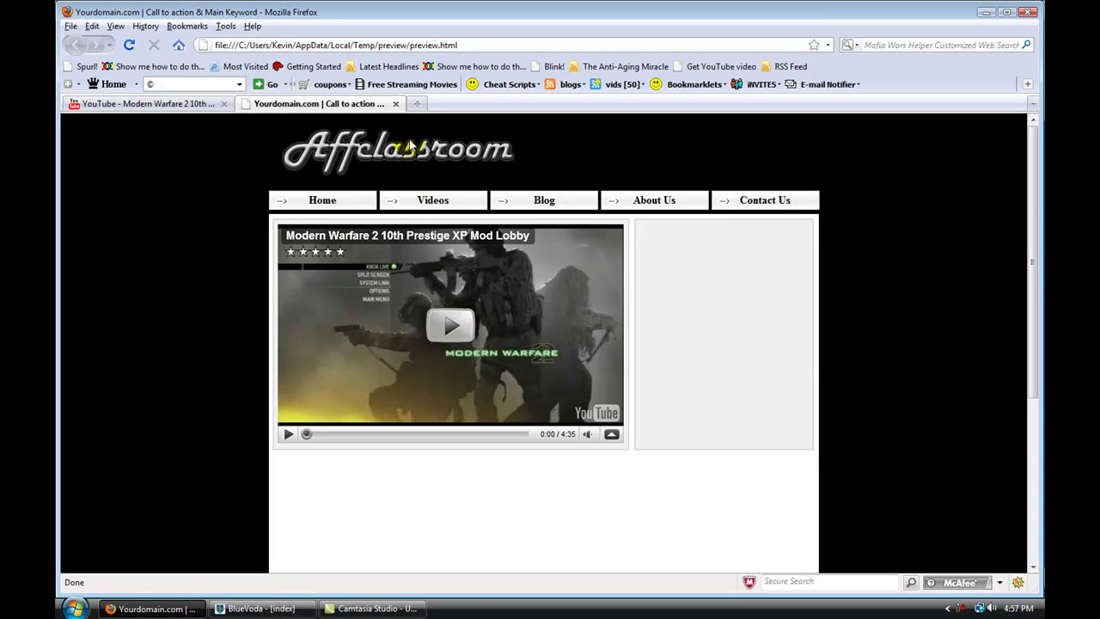
{"action": "left_click", "coordinate": [396, 103]}
{"action": "left_click", "coordinate": [271, 608]}
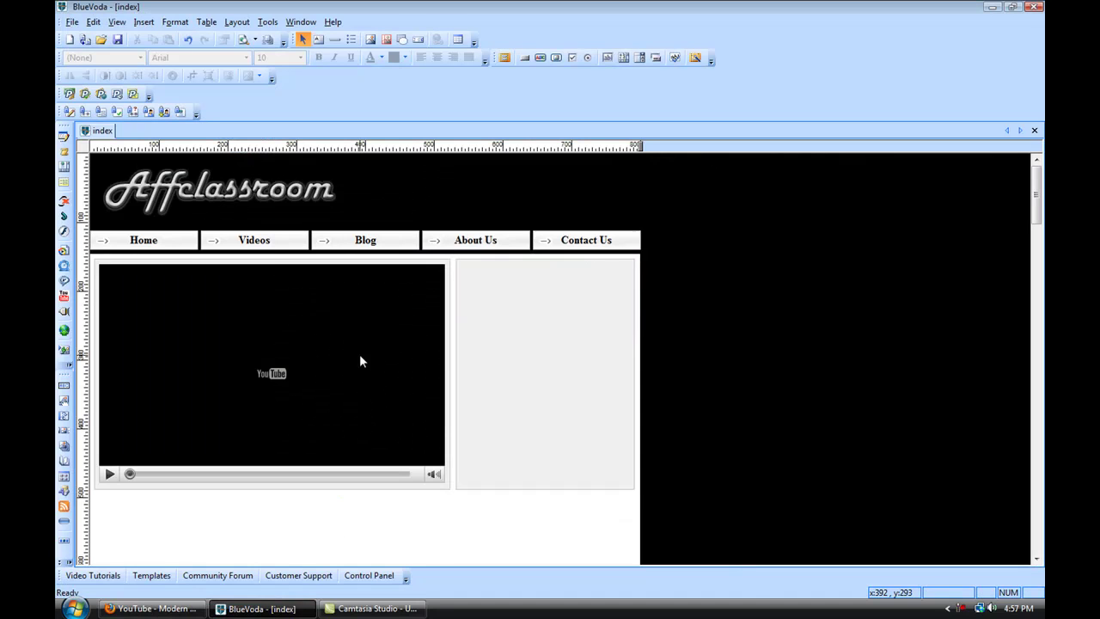
- Move the YouTube video object off to the right side of the page
{"action": "left_click", "coordinate": [289, 346]}
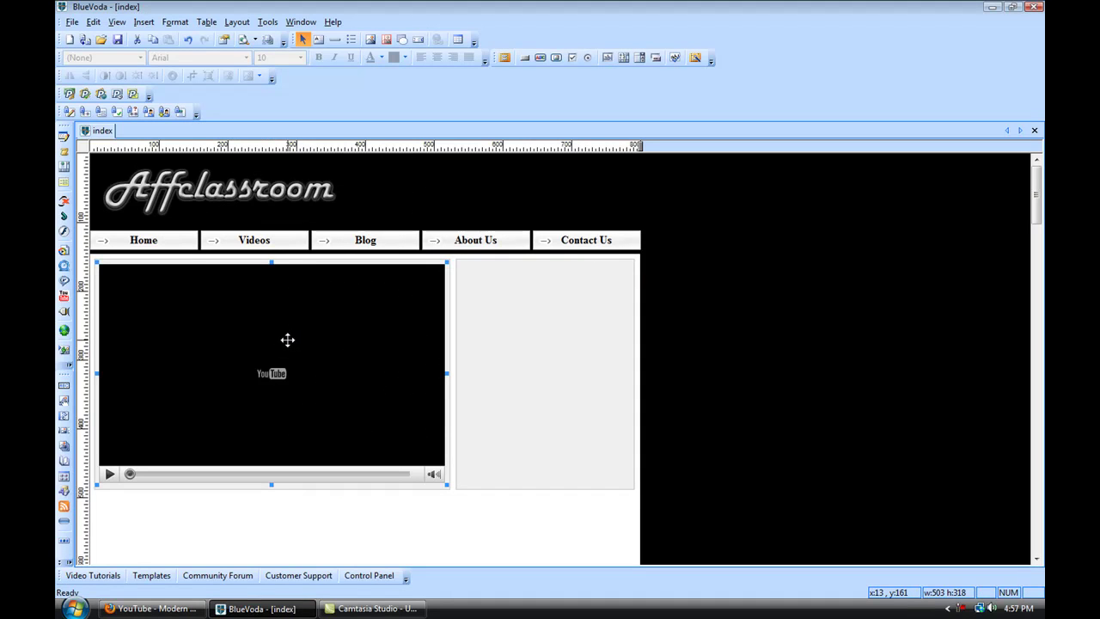
{"action": "right_click", "coordinate": [264, 335]}
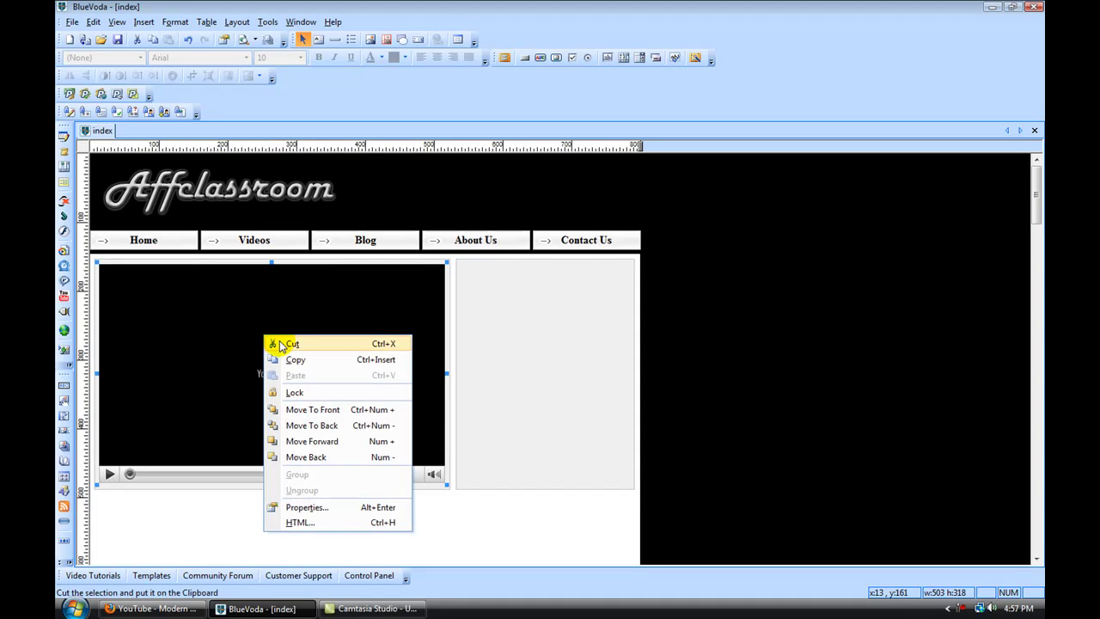
{"action": "left_click", "coordinate": [224, 338]}
{"action": "left_click_drag", "start_coordinate": [223, 339], "coordinate": [767, 299]}
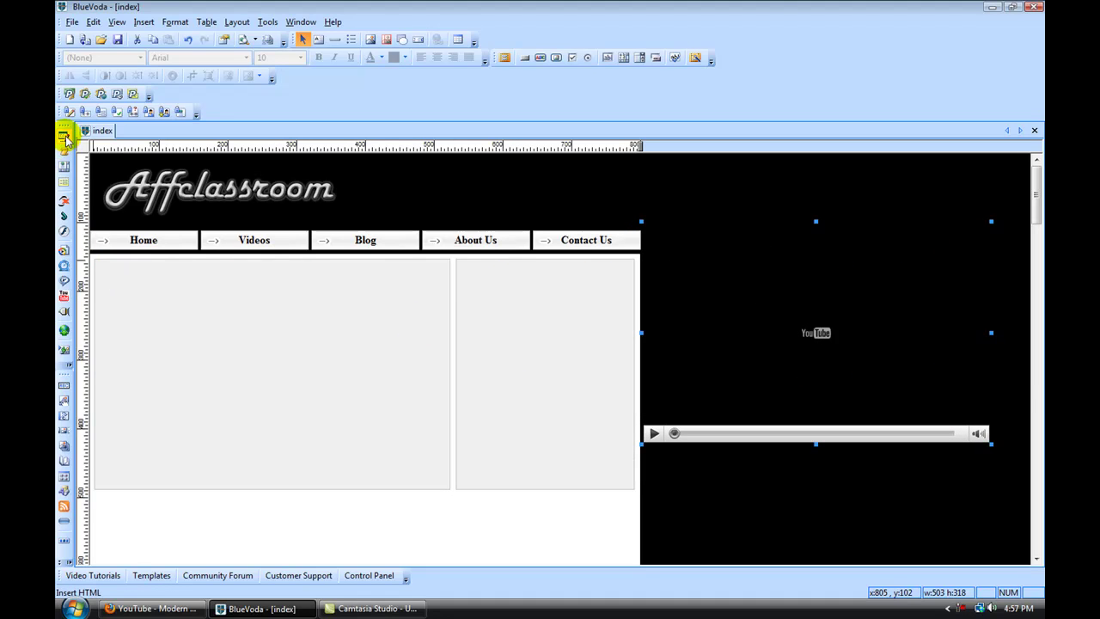
- Add an HTML object to the left panel and copy the video's embed code from YouTube
{"action": "left_click_drag", "start_coordinate": [64, 137], "coordinate": [206, 337]}
{"action": "left_click", "coordinate": [155, 608]}
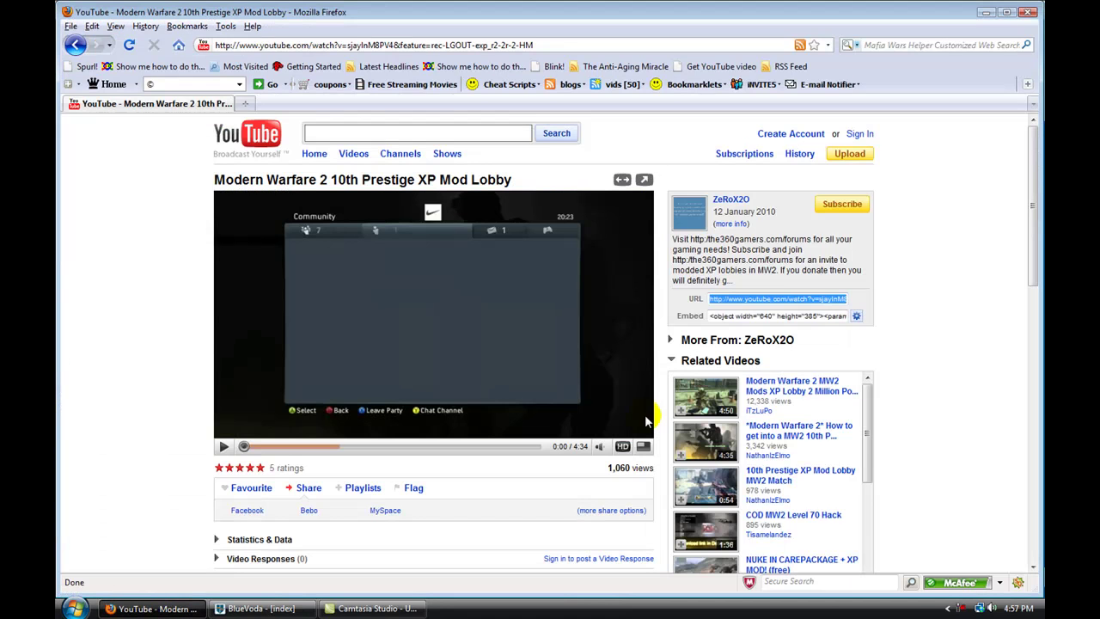
{"action": "left_click", "coordinate": [741, 315]}
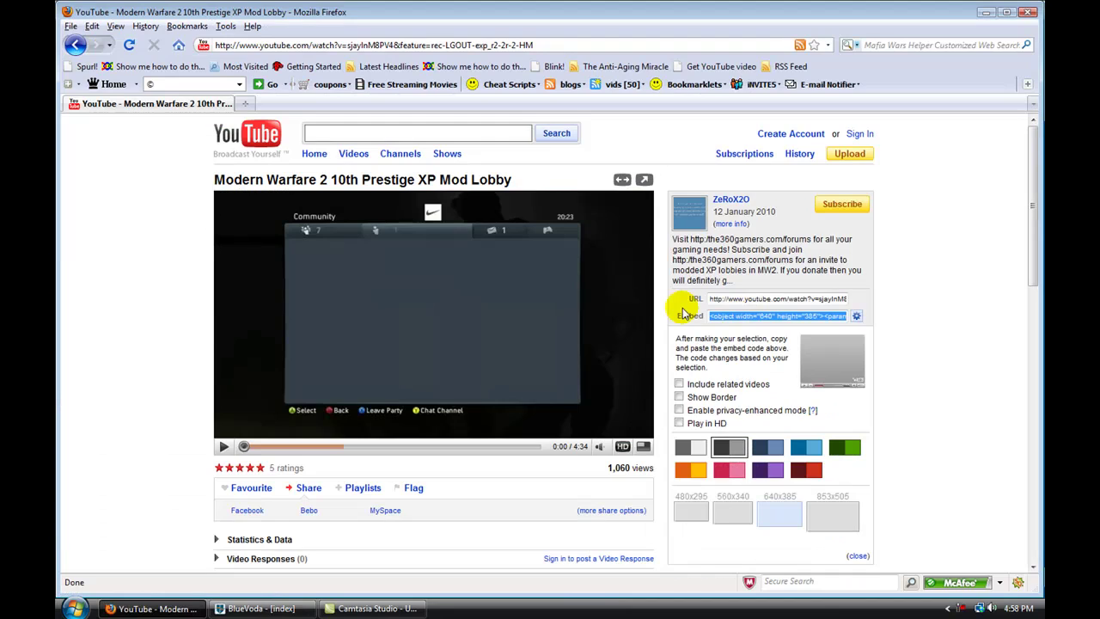
{"action": "left_click", "coordinate": [256, 608]}
- Paste the YouTube embed code into the HTML object's Custom HTML box
{"action": "double_click", "coordinate": [200, 338]}
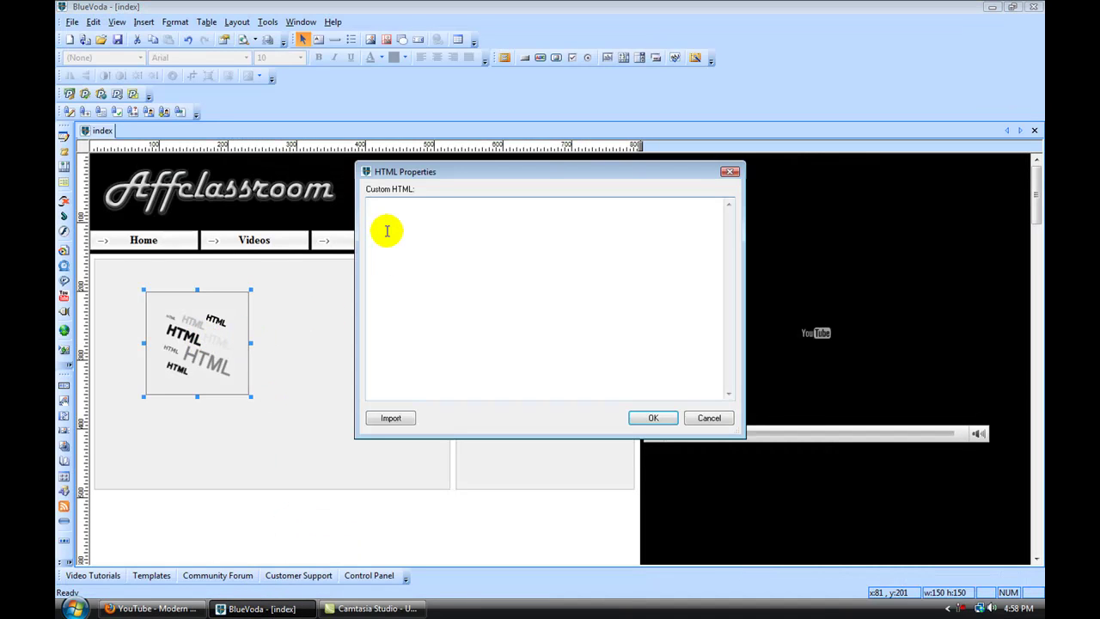
{"action": "key", "text": "ctrl+v"}
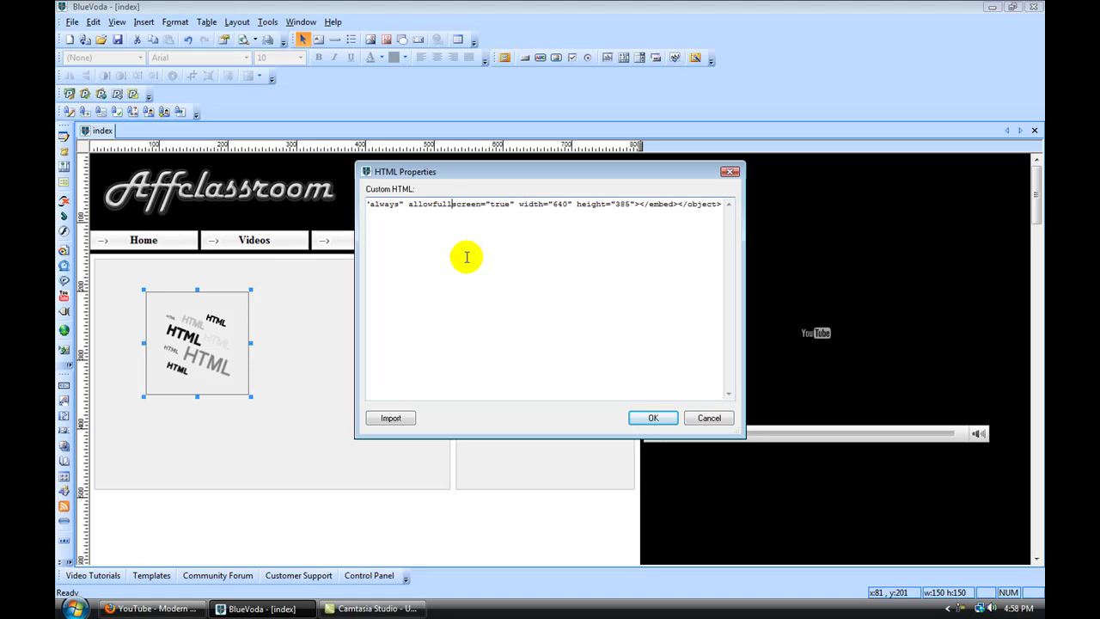
{"action": "key", "text": "Left"}
{"action": "key", "text": "Left"}
{"action": "key", "text": "Left"}
{"action": "key", "text": "Left"}
{"action": "key", "text": "Left"}
{"action": "key", "text": "Left"}
{"action": "key", "text": "Left"}
{"action": "key", "text": "Left"}
{"action": "key", "text": "Left"}
{"action": "key", "text": "Left"}
{"action": "key", "text": "Left"}
{"action": "key", "text": "Left"}
{"action": "key", "text": "Left"}
{"action": "key", "text": "Left"}
{"action": "key", "text": "Left"}
{"action": "key", "text": "Left"}
{"action": "key", "text": "Left"}
{"action": "key", "text": "Left"}
{"action": "key", "text": "Left"}
{"action": "key", "text": "Left"}
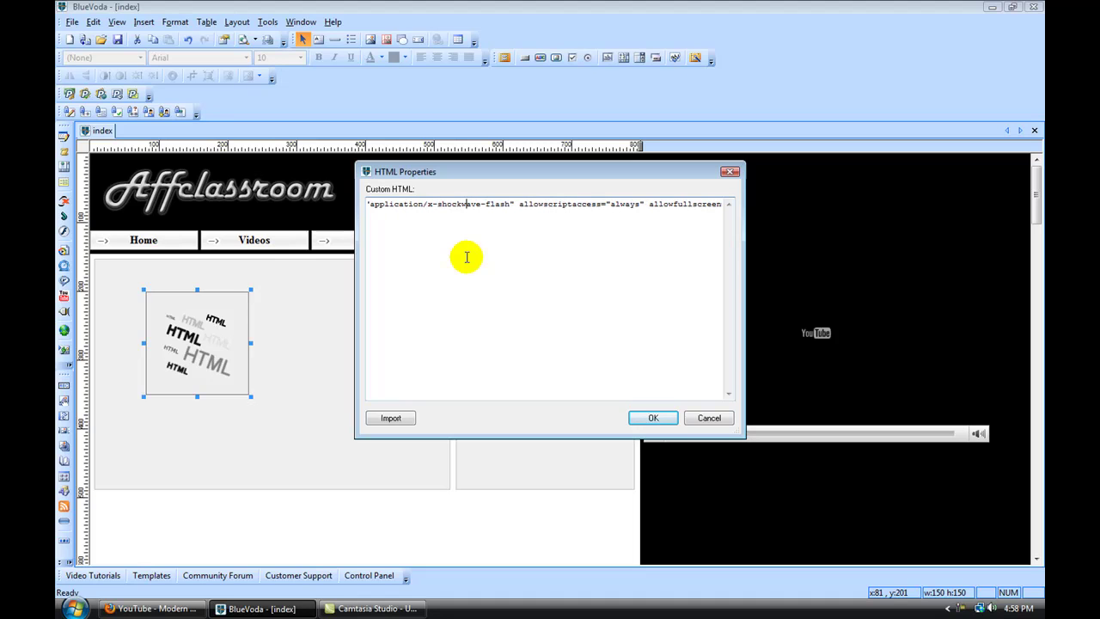
{"action": "key", "text": "Left"}
{"action": "key", "text": "Left"}
{"action": "key", "text": "Left"}
{"action": "key", "text": "Left"}
{"action": "key", "text": "Left"}
{"action": "key", "text": "Left"}
{"action": "key", "text": "Left"}
{"action": "key", "text": "Left"}
{"action": "key", "text": "Left"}
{"action": "key", "text": "Left"}
{"action": "key", "text": "Left"}
{"action": "key", "text": "Left"}
{"action": "key", "text": "Left"}
{"action": "key", "text": "Left"}
{"action": "key", "text": "Left"}
{"action": "key", "text": "Left"}
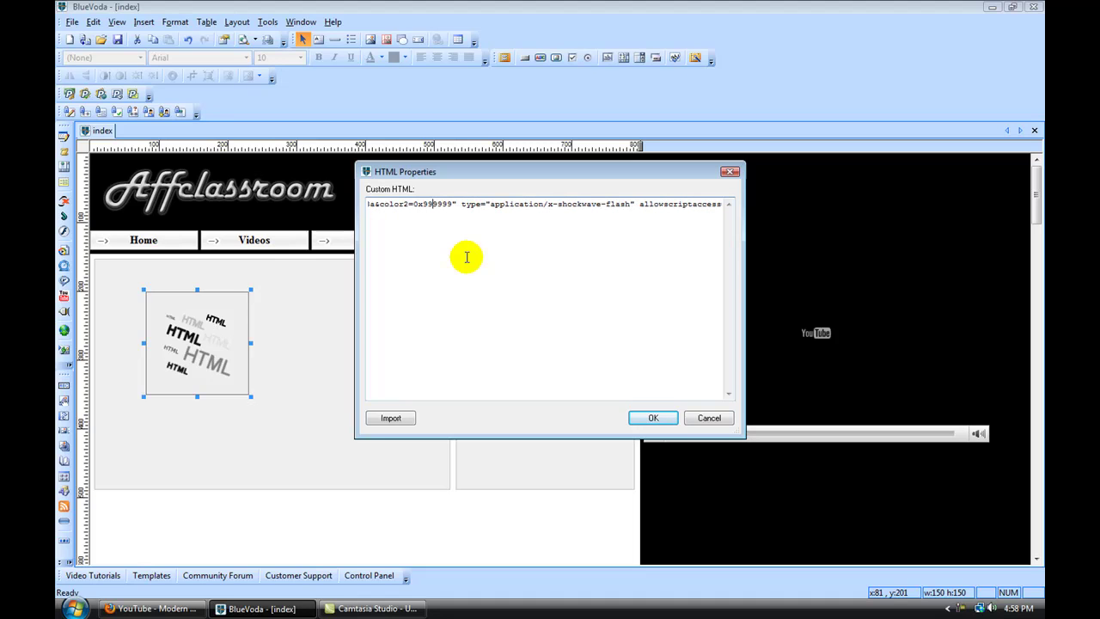
{"action": "key", "text": "Left"}
{"action": "key", "text": "Left"}
{"action": "key", "text": "Left"}
{"action": "key", "text": "Left"}
{"action": "key", "text": "Left"}
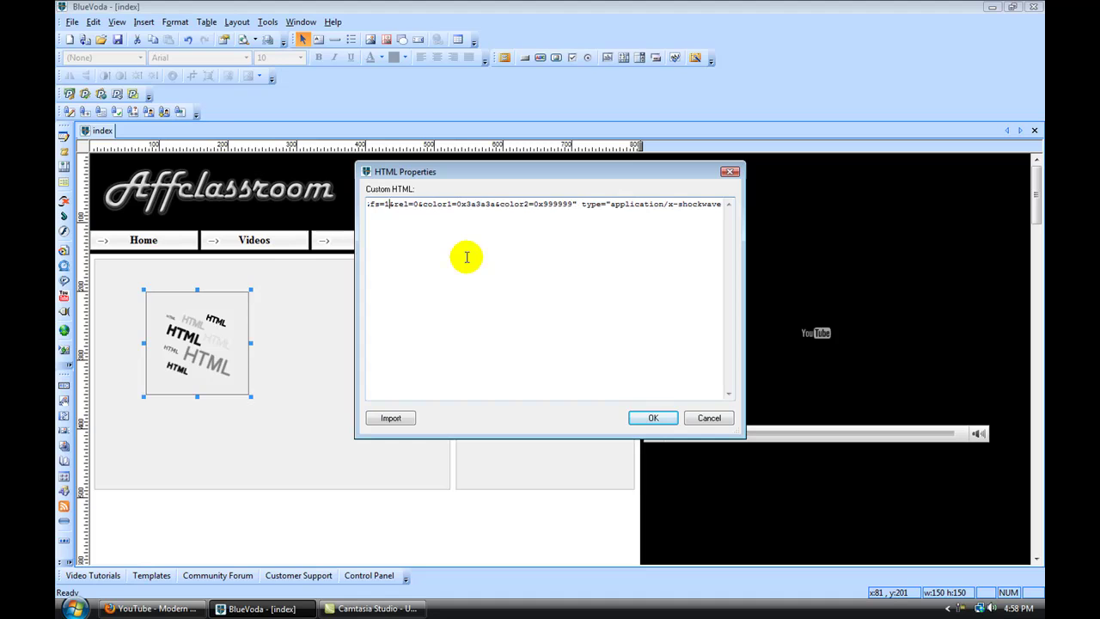
{"action": "key", "text": "Left"}
{"action": "key", "text": "Left"}
{"action": "key", "text": "Left"}
{"action": "key", "text": "Left"}
{"action": "key", "text": "Left"}
{"action": "key", "text": "Left"}
{"action": "key", "text": "Left"}
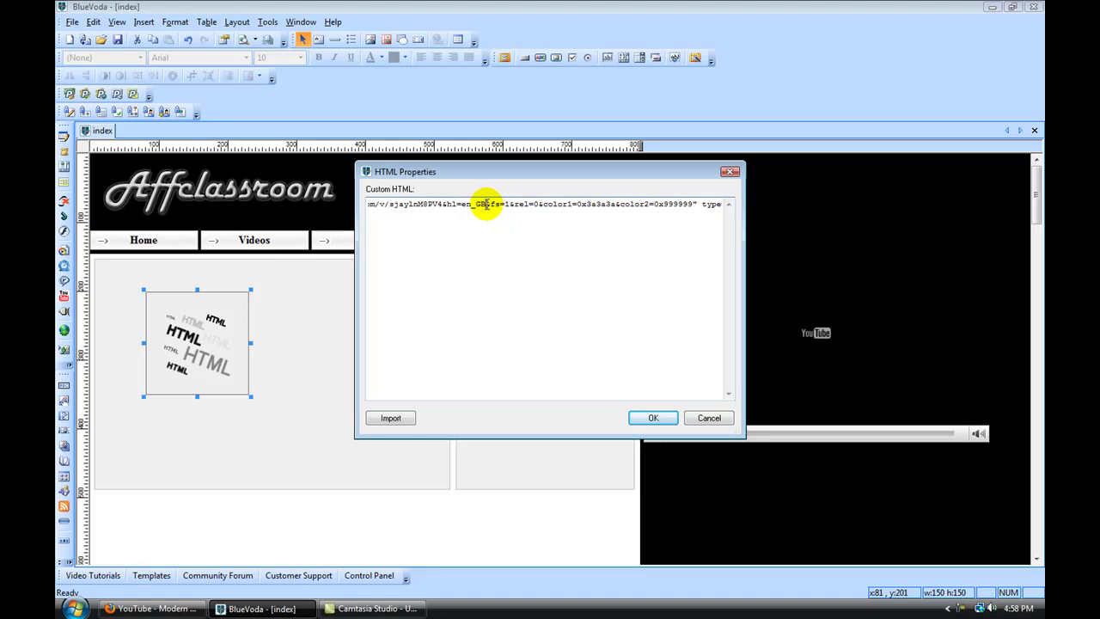
- Insert '&autoplay' after &fs in the embed URL, then place the caret after &fs in the movie URL
{"action": "left_click_drag", "start_coordinate": [486, 205], "coordinate": [511, 205]}
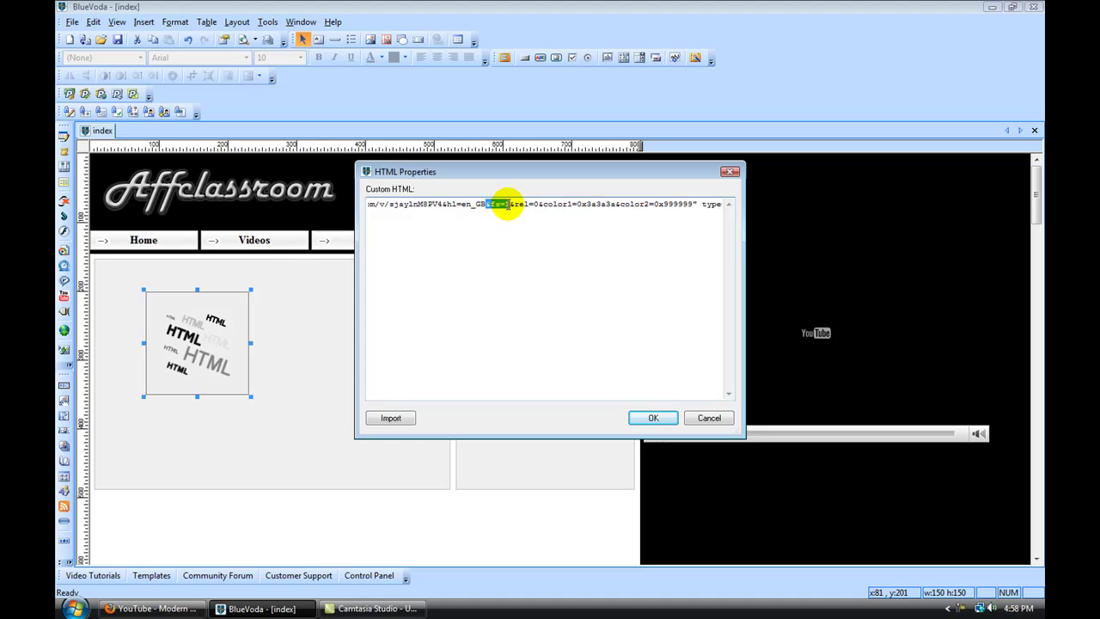
{"action": "left_click", "coordinate": [499, 205]}
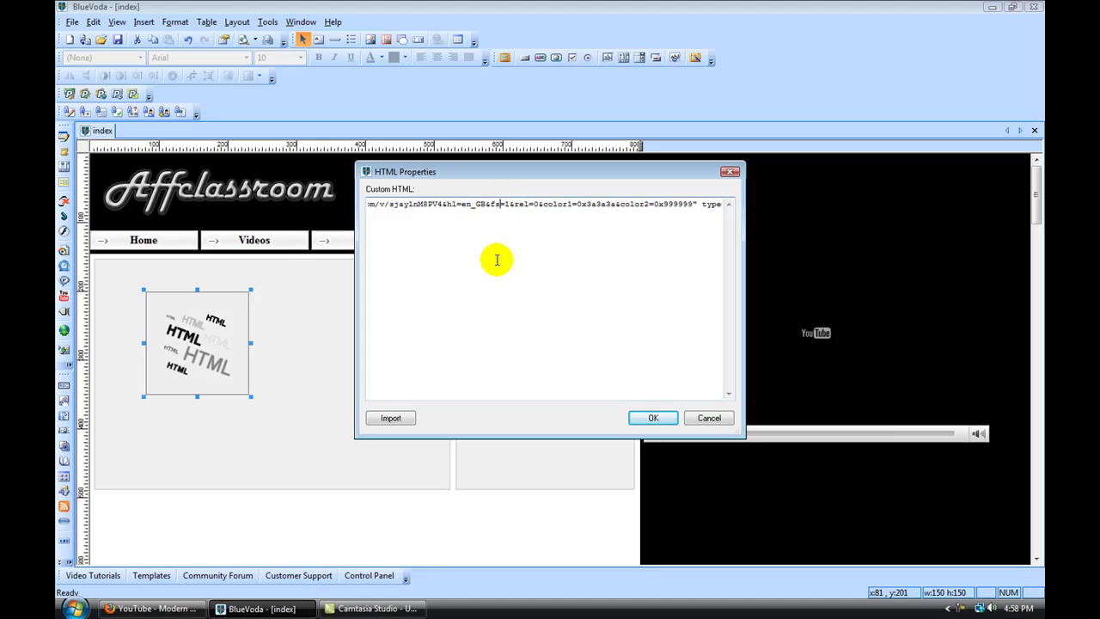
{"action": "type", "text": "&"}
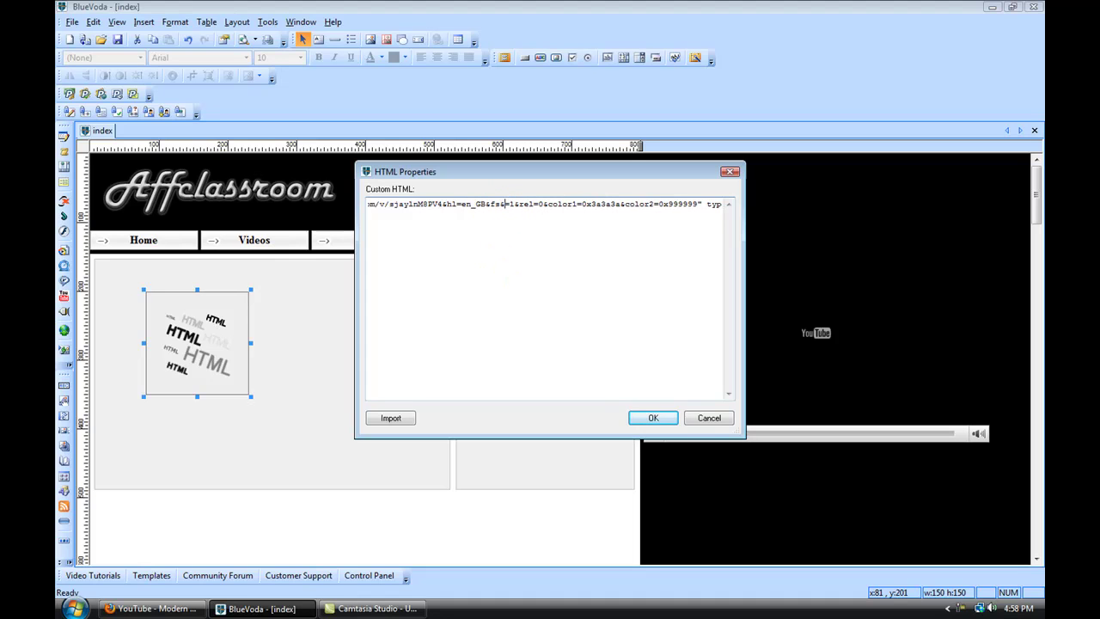
{"action": "type", "text": "autopl"}
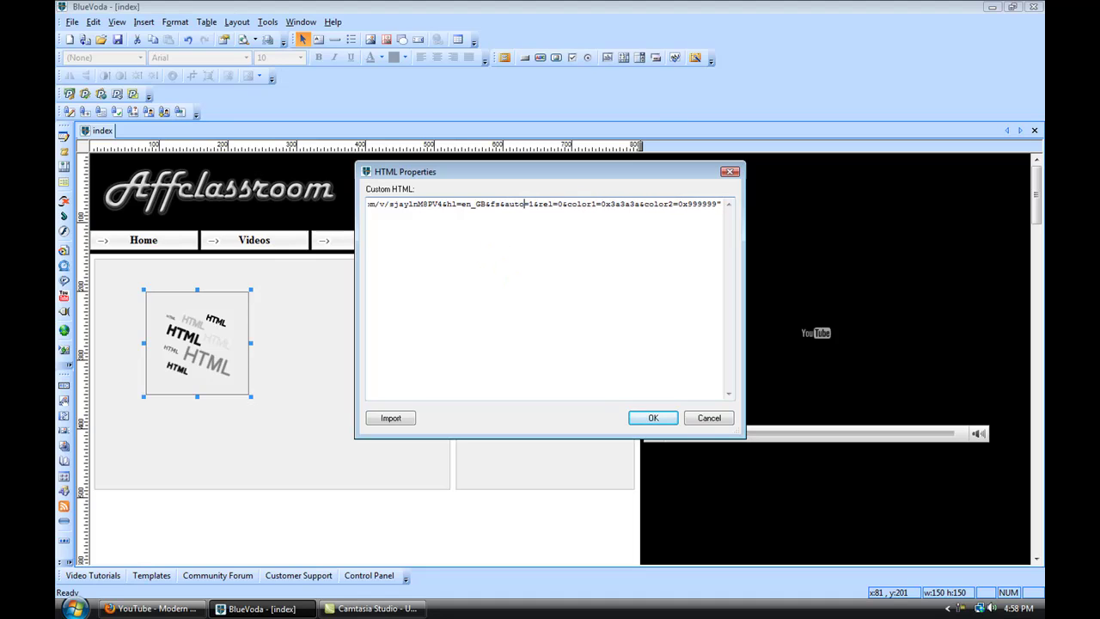
{"action": "type", "text": "ay"}
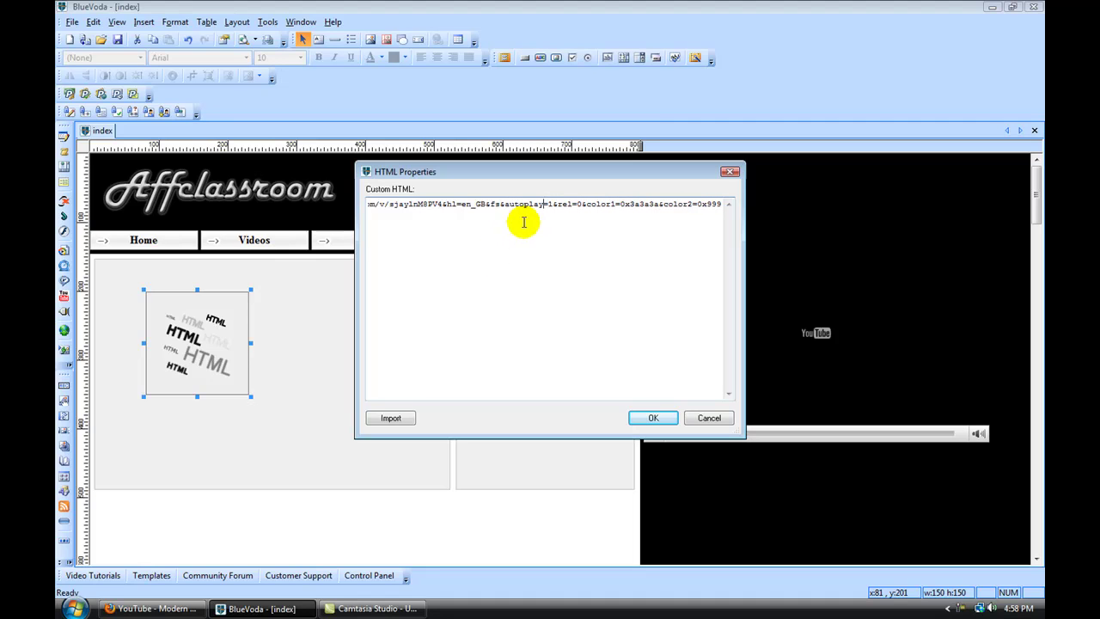
{"action": "left_click_drag", "start_coordinate": [543, 207], "coordinate": [504, 206]}
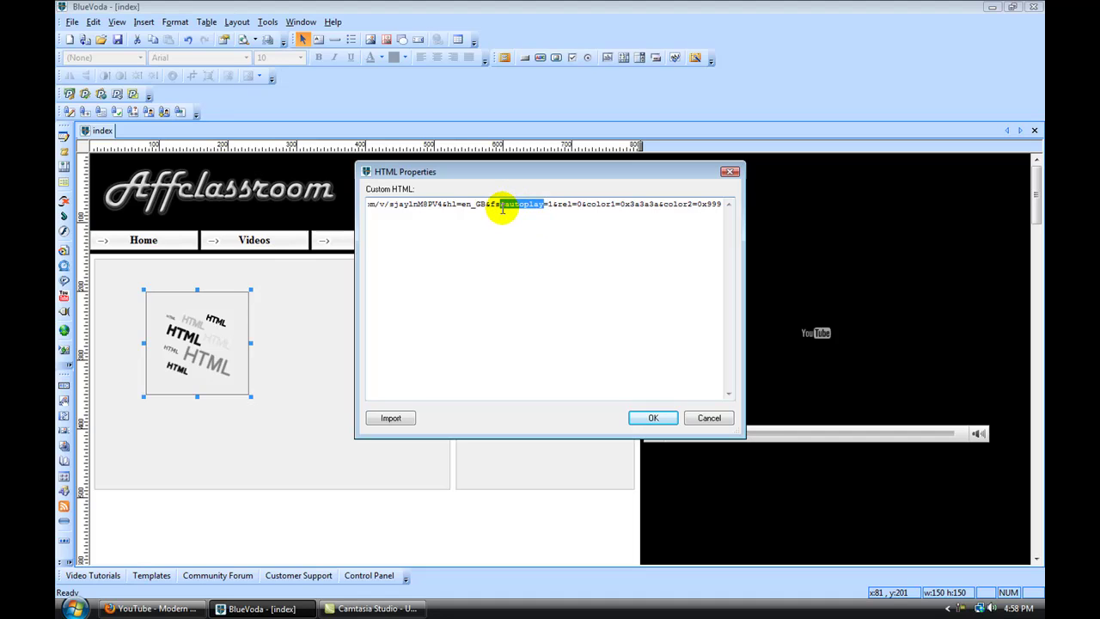
{"action": "left_click", "coordinate": [503, 207]}
{"action": "key", "text": "Left"}
{"action": "key", "text": "Left"}
{"action": "key", "text": "Left"}
{"action": "key", "text": "Left"}
{"action": "key", "text": "Left"}
{"action": "key", "text": "Left"}
{"action": "key", "text": "Left"}
{"action": "key", "text": "Left"}
{"action": "key", "text": "Left"}
{"action": "key", "text": "Left"}
{"action": "key", "text": "Left"}
{"action": "key", "text": "Left"}
{"action": "key", "text": "Left"}
{"action": "key", "text": "Left"}
{"action": "key", "text": "Left"}
{"action": "key", "text": "Left"}
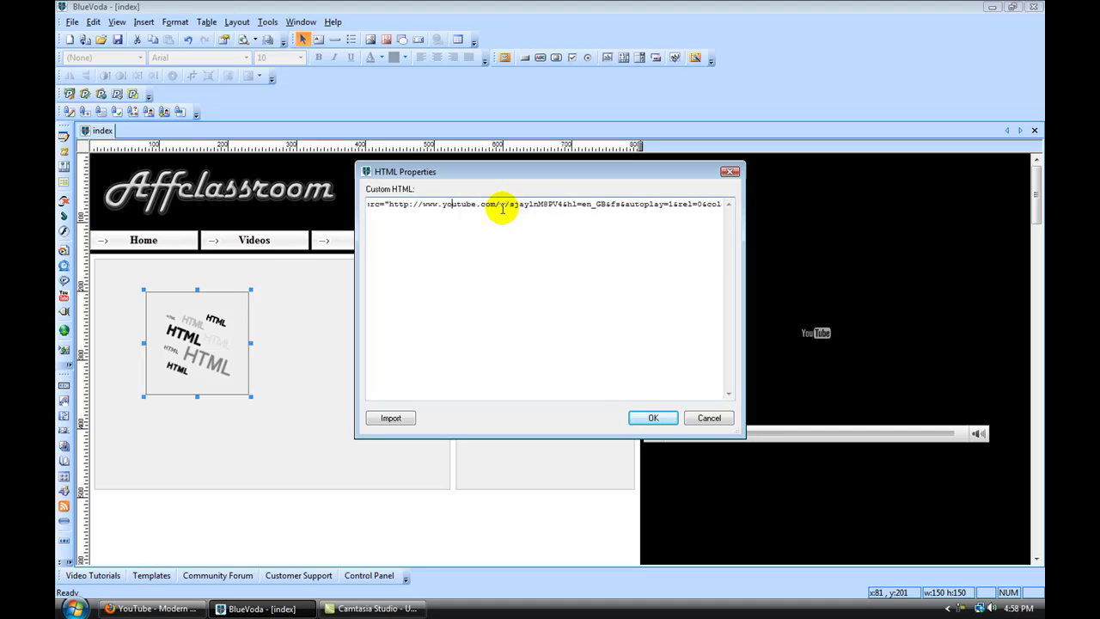
{"action": "key", "text": "Left"}
{"action": "key", "text": "Left"}
{"action": "key", "text": "Left"}
{"action": "key", "text": "Left"}
{"action": "key", "text": "Left"}
{"action": "key", "text": "Left"}
{"action": "key", "text": "Left"}
{"action": "key", "text": "Left"}
{"action": "key", "text": "Left"}
{"action": "key", "text": "Left"}
{"action": "key", "text": "Left"}
{"action": "key", "text": "Left"}
{"action": "key", "text": "Left"}
{"action": "key", "text": "Left"}
{"action": "key", "text": "Left"}
{"action": "key", "text": "Left"}
{"action": "key", "text": "Left"}
{"action": "key", "text": "Left"}
{"action": "key", "text": "Left"}
{"action": "key", "text": "Left"}
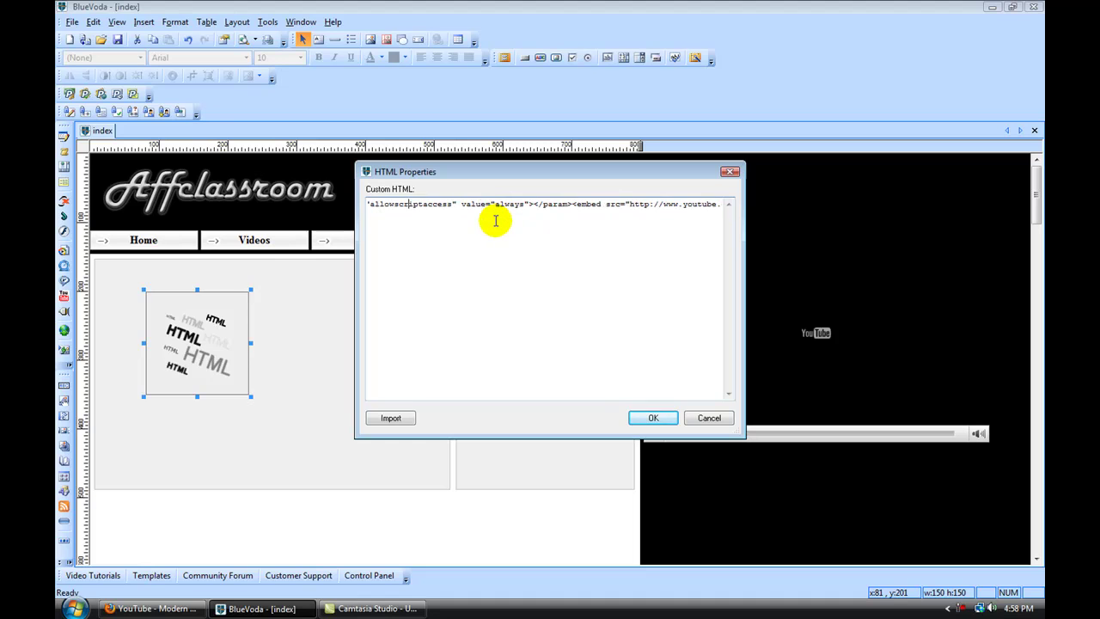
{"action": "key", "text": "Left"}
{"action": "key", "text": "Left"}
{"action": "key", "text": "Left"}
{"action": "key", "text": "Left"}
{"action": "key", "text": "Left"}
{"action": "key", "text": "Left"}
{"action": "key", "text": "Left"}
{"action": "key", "text": "Left"}
{"action": "key", "text": "Left"}
{"action": "key", "text": "Left"}
{"action": "key", "text": "Left"}
{"action": "key", "text": "Left"}
{"action": "key", "text": "Left"}
{"action": "key", "text": "Left"}
{"action": "key", "text": "Left"}
{"action": "key", "text": "Left"}
{"action": "key", "text": "Left"}
{"action": "key", "text": "Left"}
{"action": "key", "text": "Left"}
{"action": "key", "text": "Left"}
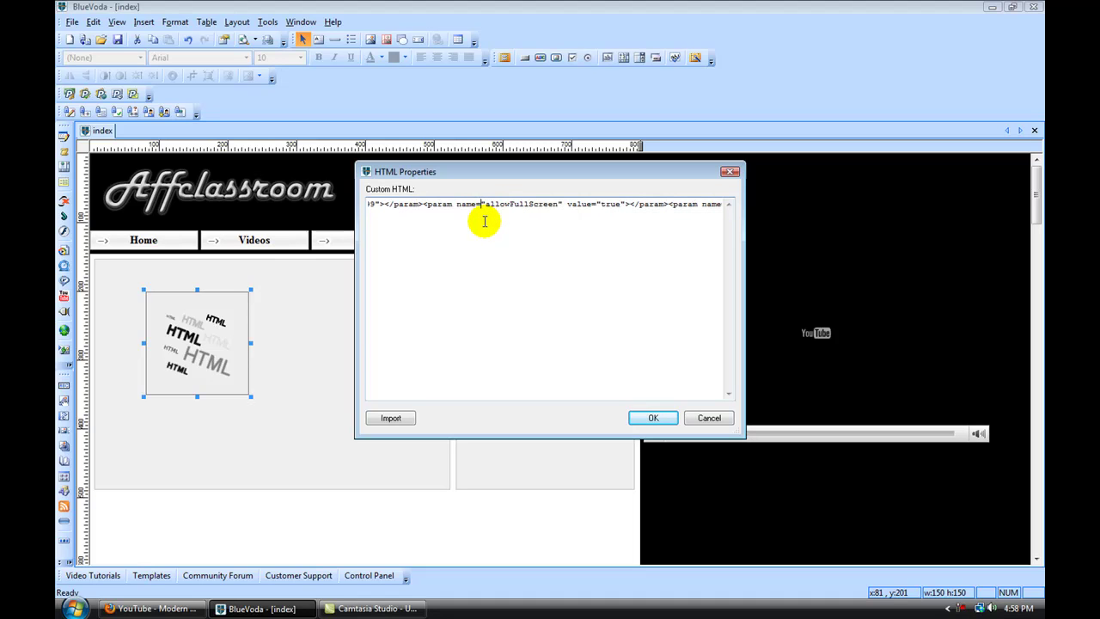
{"action": "key", "text": "Left"}
{"action": "key", "text": "Left"}
{"action": "key", "text": "Left"}
{"action": "key", "text": "Left"}
{"action": "key", "text": "Left"}
{"action": "key", "text": "Left"}
{"action": "key", "text": "Left"}
{"action": "key", "text": "Left"}
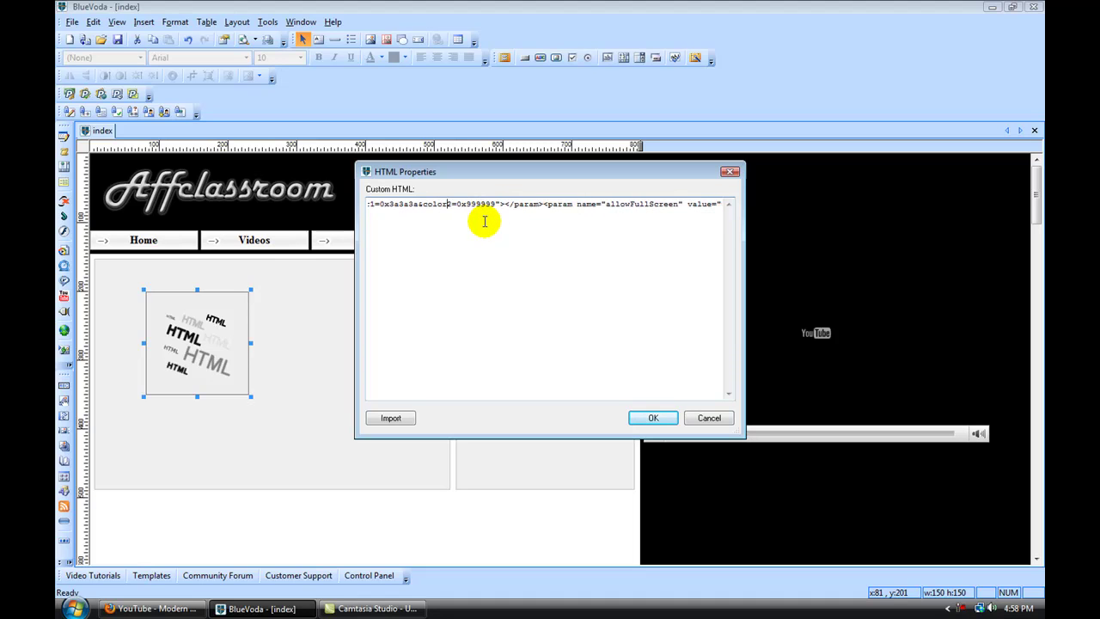
{"action": "key", "text": "Left"}
{"action": "key", "text": "Left"}
{"action": "key", "text": "Left"}
{"action": "key", "text": "Left"}
{"action": "key", "text": "Left"}
{"action": "key", "text": "Left"}
{"action": "key", "text": "Left"}
{"action": "key", "text": "Left"}
{"action": "key", "text": "Left"}
{"action": "key", "text": "Left"}
{"action": "key", "text": "Left"}
{"action": "key", "text": "Left"}
{"action": "key", "text": "Left"}
{"action": "key", "text": "Left"}
{"action": "key", "text": "Left"}
{"action": "key", "text": "Left"}
{"action": "key", "text": "Left"}
{"action": "key", "text": "Left"}
{"action": "key", "text": "Left"}
{"action": "key", "text": "Left"}
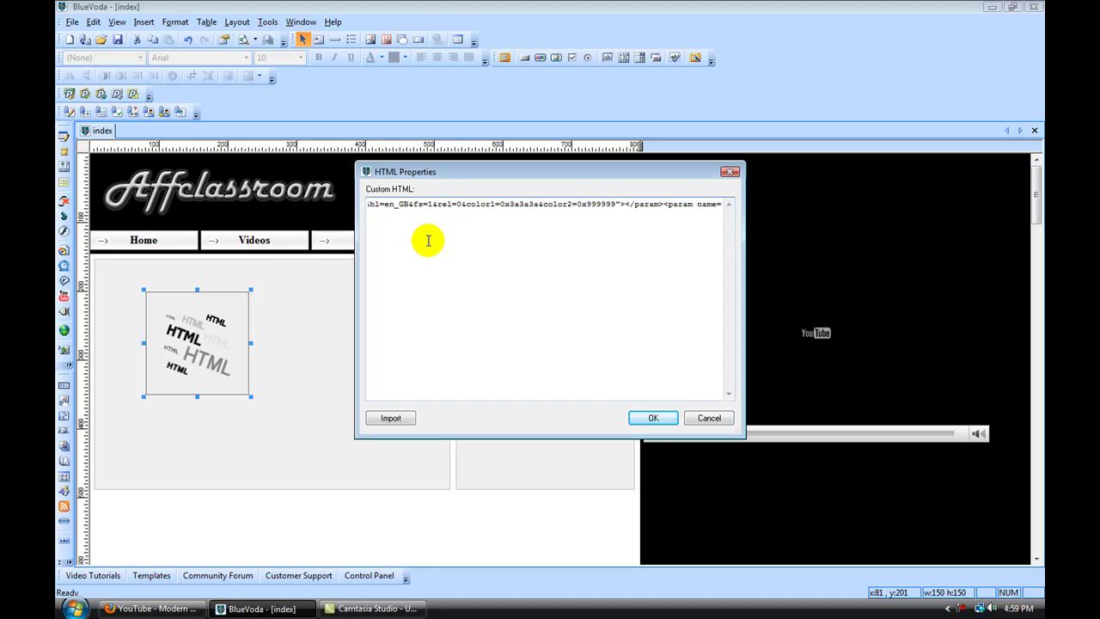
- Add '&autoplay' to the movie URL, apply the code, and fit the HTML box to the left panel at about 500×319
{"action": "type", "text": "&autoplay"}
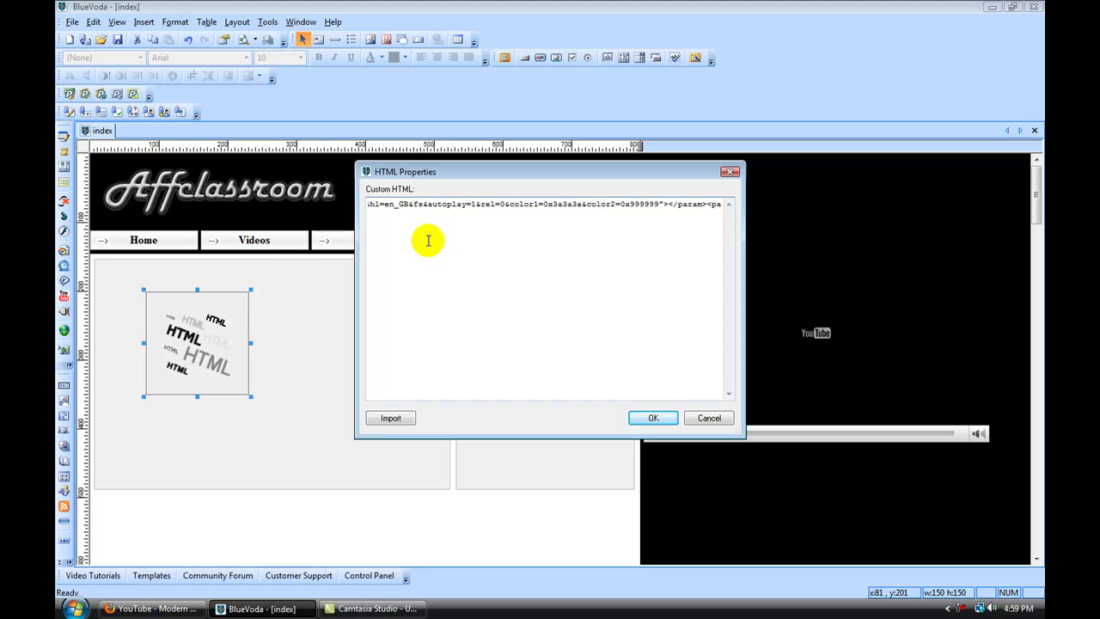
{"action": "left_click", "coordinate": [645, 419]}
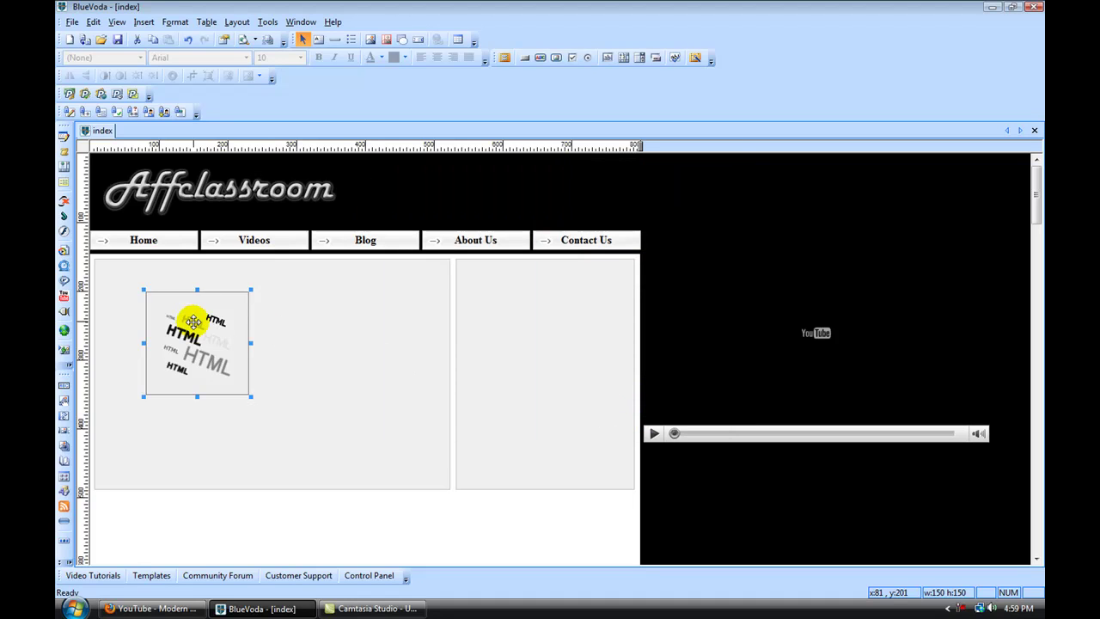
{"action": "left_click_drag", "start_coordinate": [201, 338], "coordinate": [155, 310]}
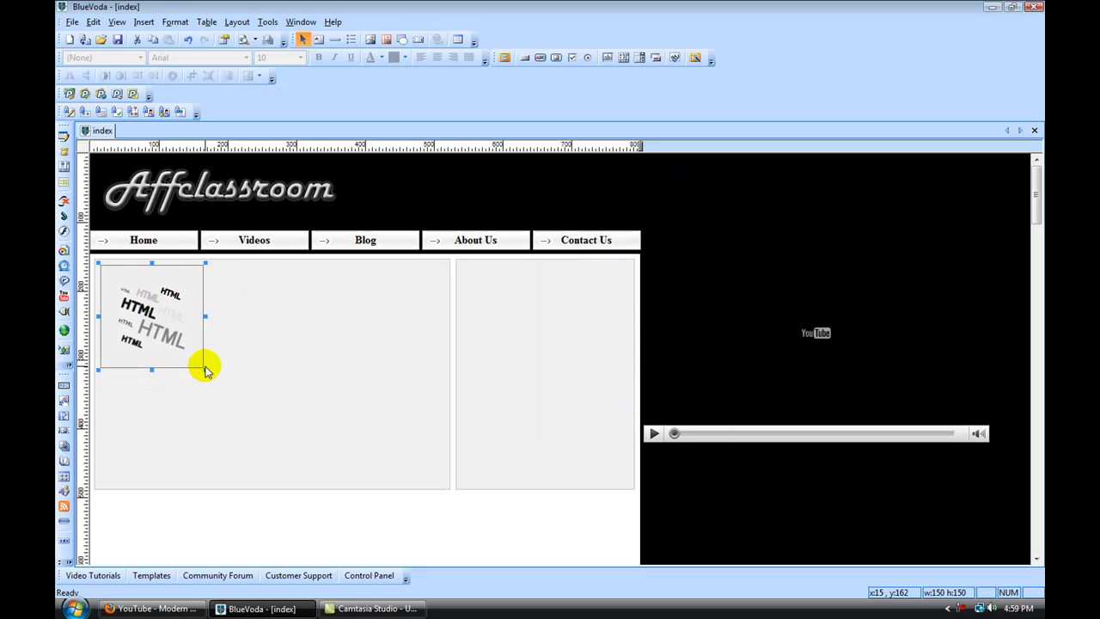
{"action": "left_click_drag", "start_coordinate": [204, 369], "coordinate": [446, 486]}
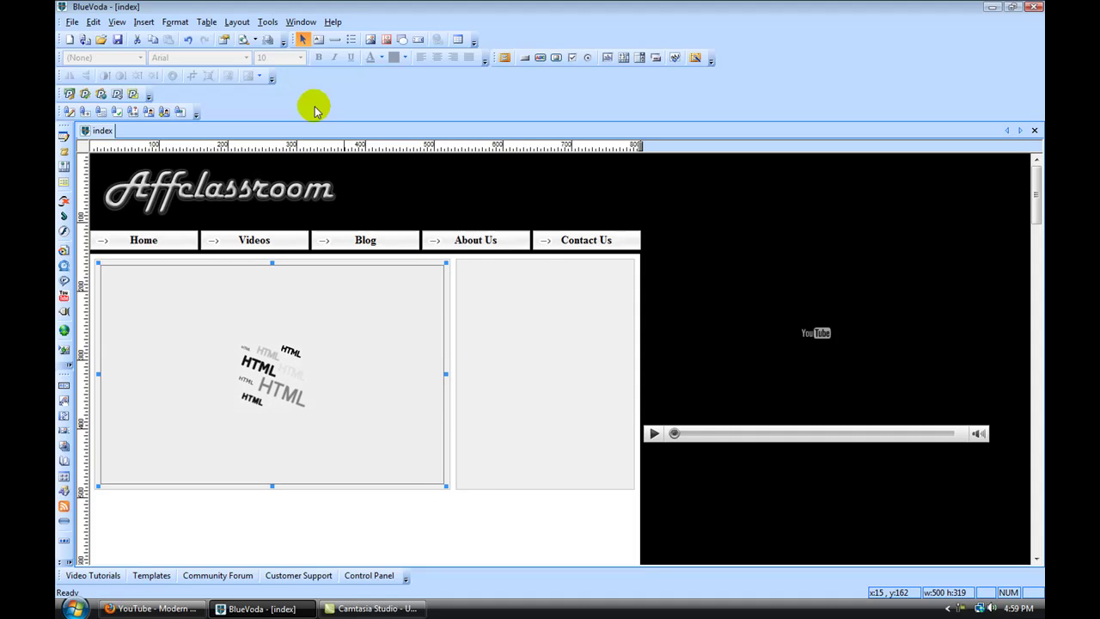
- Preview the page in Firefox, pause the autoplaying video at 0:04, and return to BlueVoda
{"action": "left_click", "coordinate": [244, 42]}
{"action": "left_click", "coordinate": [245, 41]}
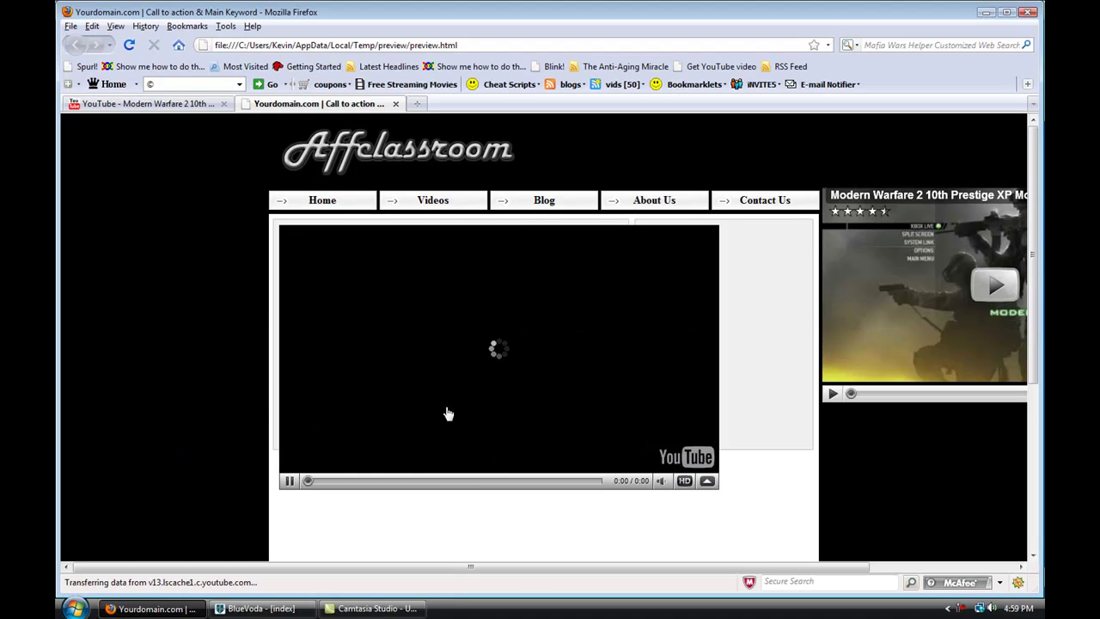
{"action": "left_click", "coordinate": [290, 483]}
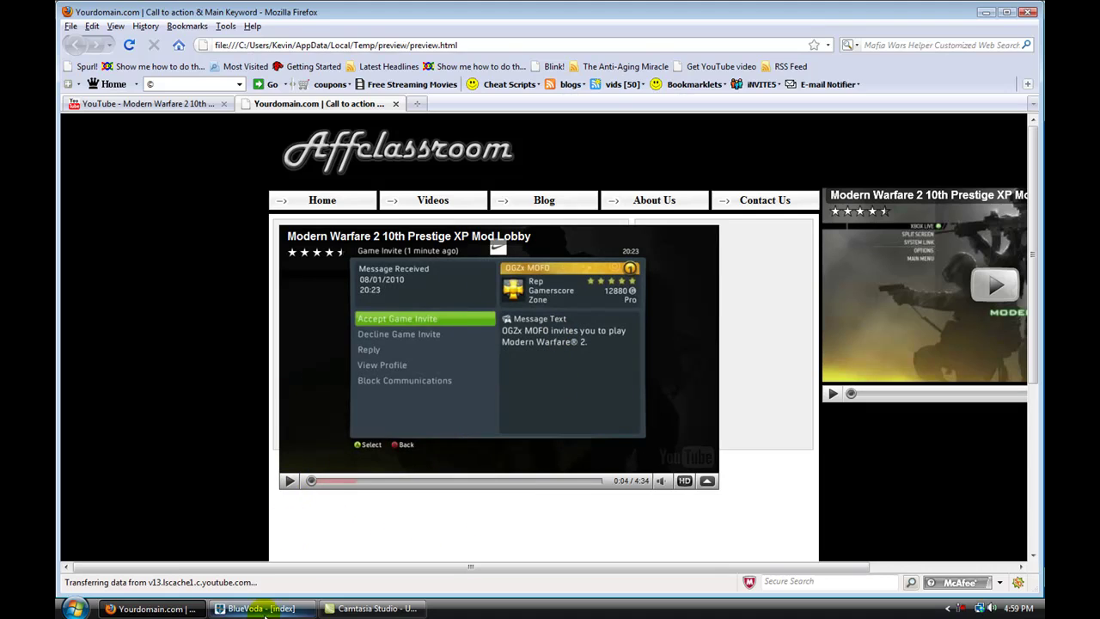
{"action": "left_click", "coordinate": [257, 608]}
- Select the 640 width in the HTML box's code and compare YouTube's embed sizes, 480x295 to 853x505
{"action": "double_click", "coordinate": [281, 337]}
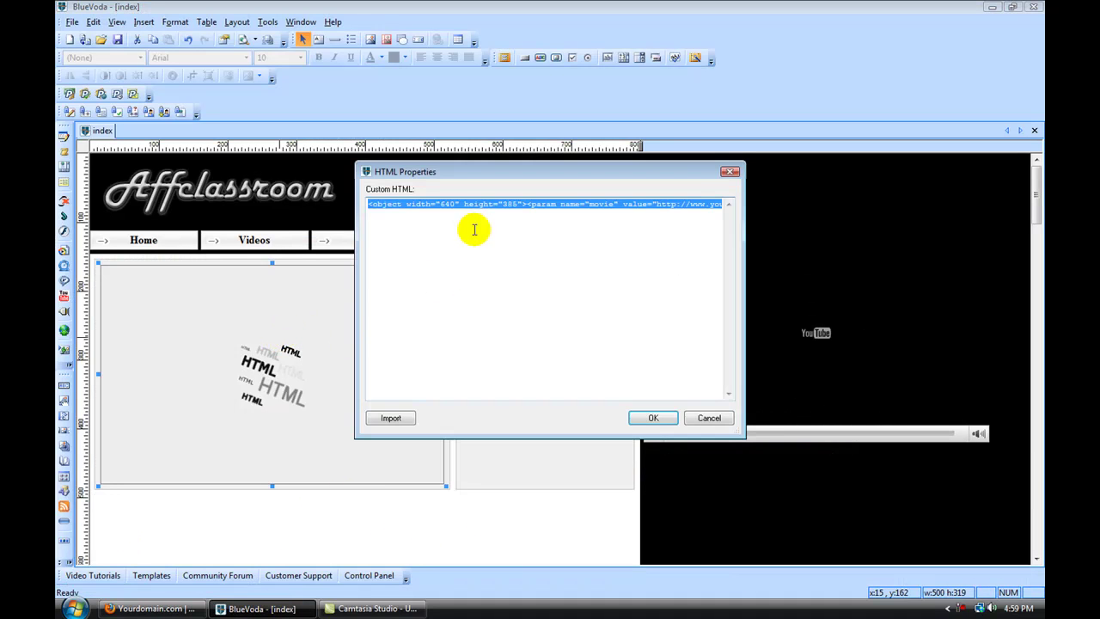
{"action": "left_click", "coordinate": [453, 206]}
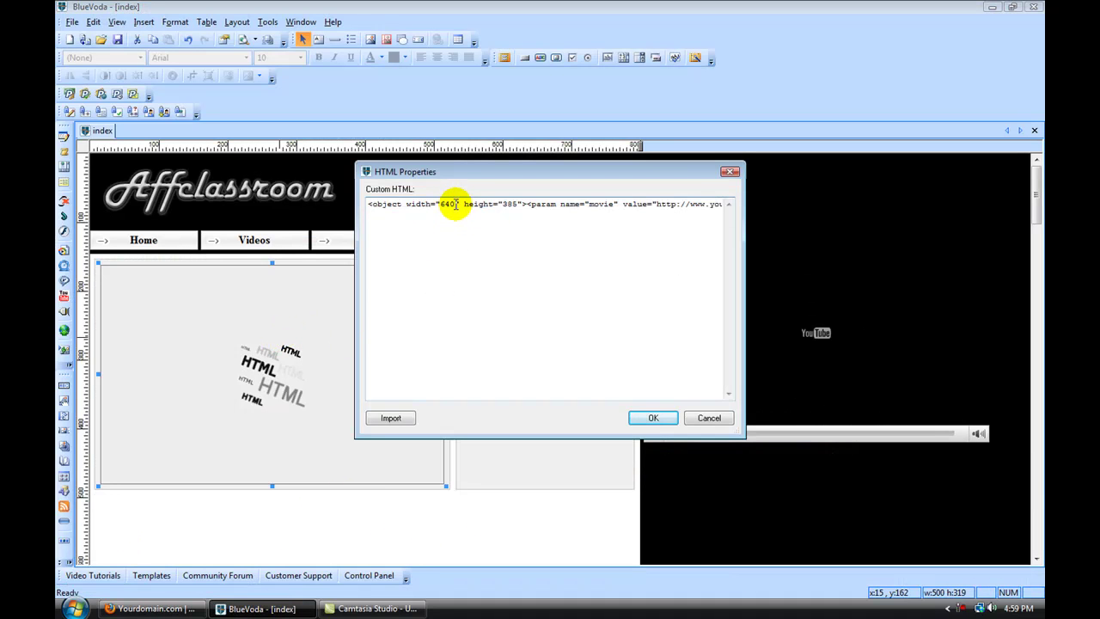
{"action": "left_click_drag", "start_coordinate": [457, 206], "coordinate": [518, 204]}
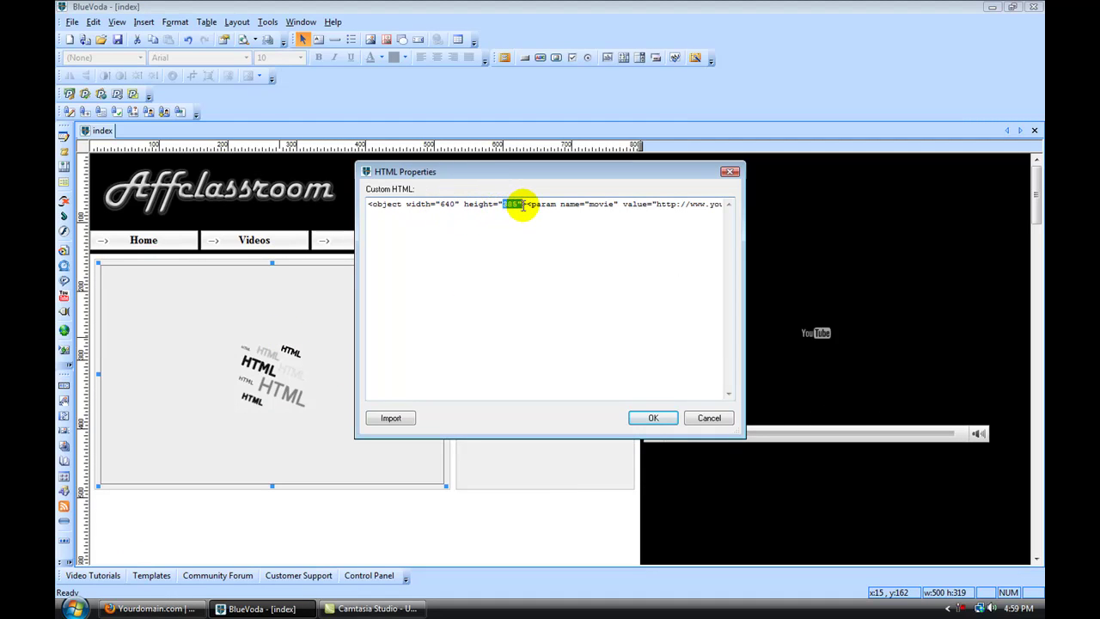
{"action": "left_click", "coordinate": [153, 608]}
{"action": "left_click", "coordinate": [203, 107]}
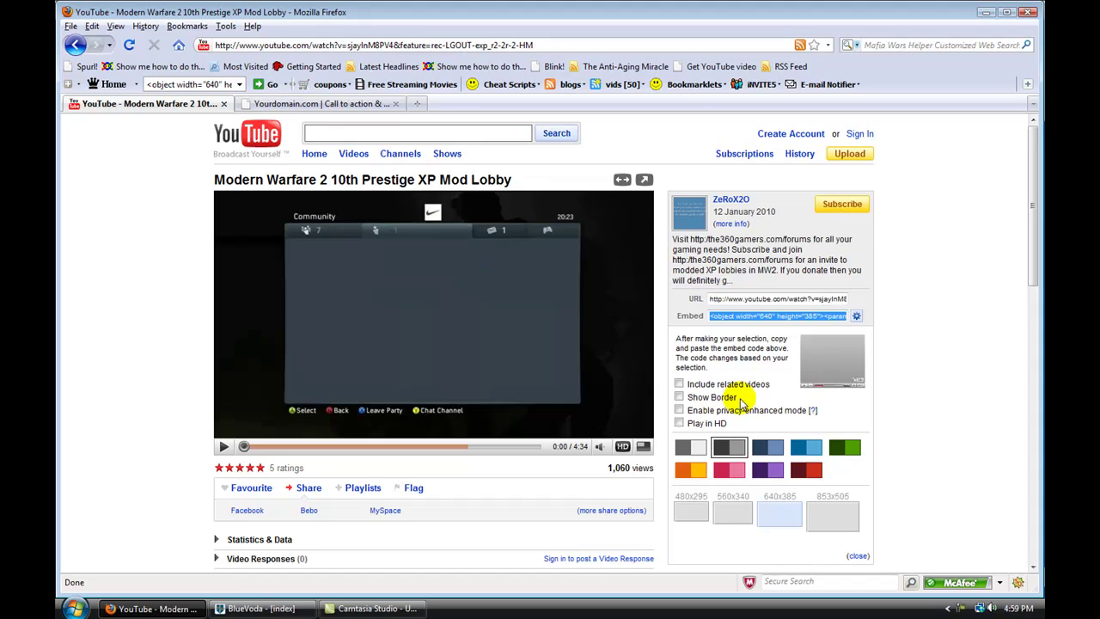
{"action": "scroll", "coordinate": [737, 373], "scroll_direction": "down", "scroll_amount": 1}
{"action": "scroll", "coordinate": [855, 407], "scroll_direction": "up", "scroll_amount": 1}
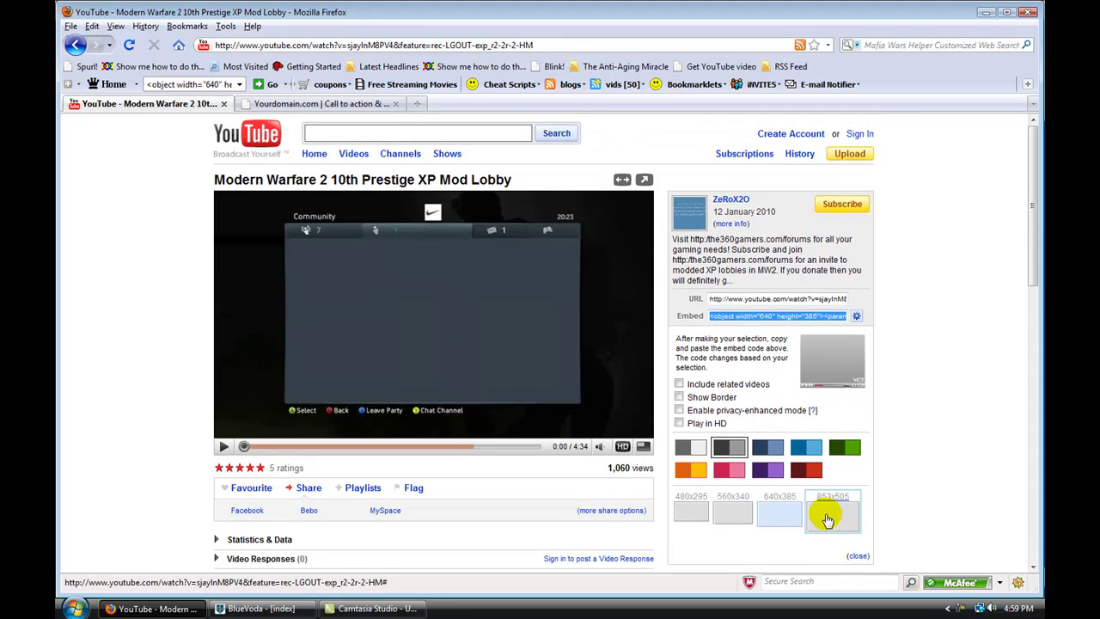
- Cancel the code editor, cut the HTML box, and drag the YouTube object back into the left panel
{"action": "left_click", "coordinate": [290, 611]}
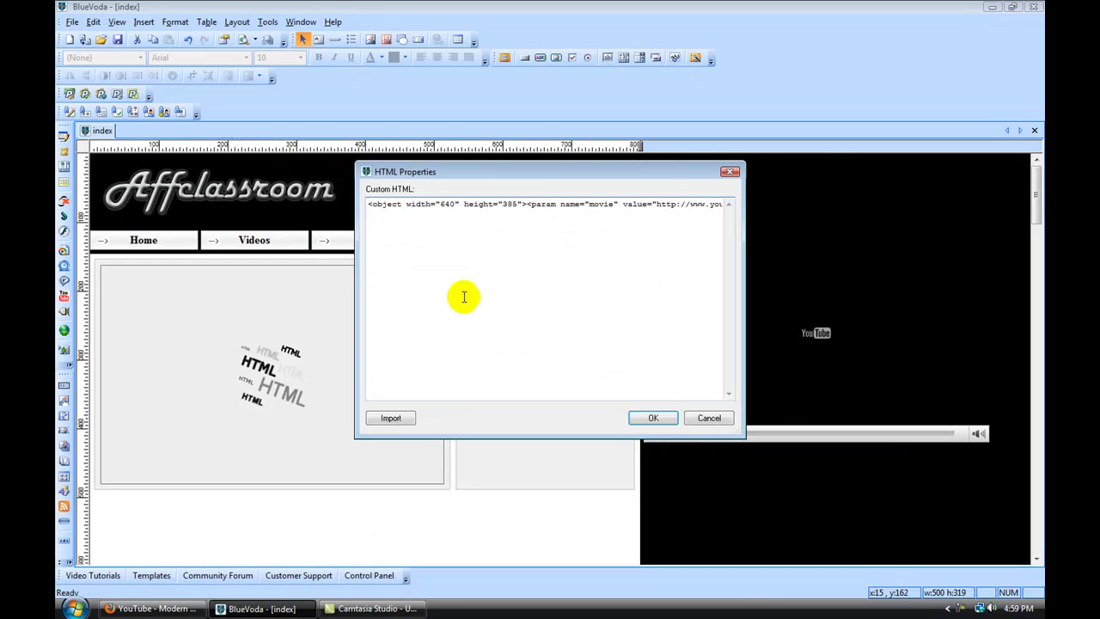
{"action": "left_click", "coordinate": [709, 418]}
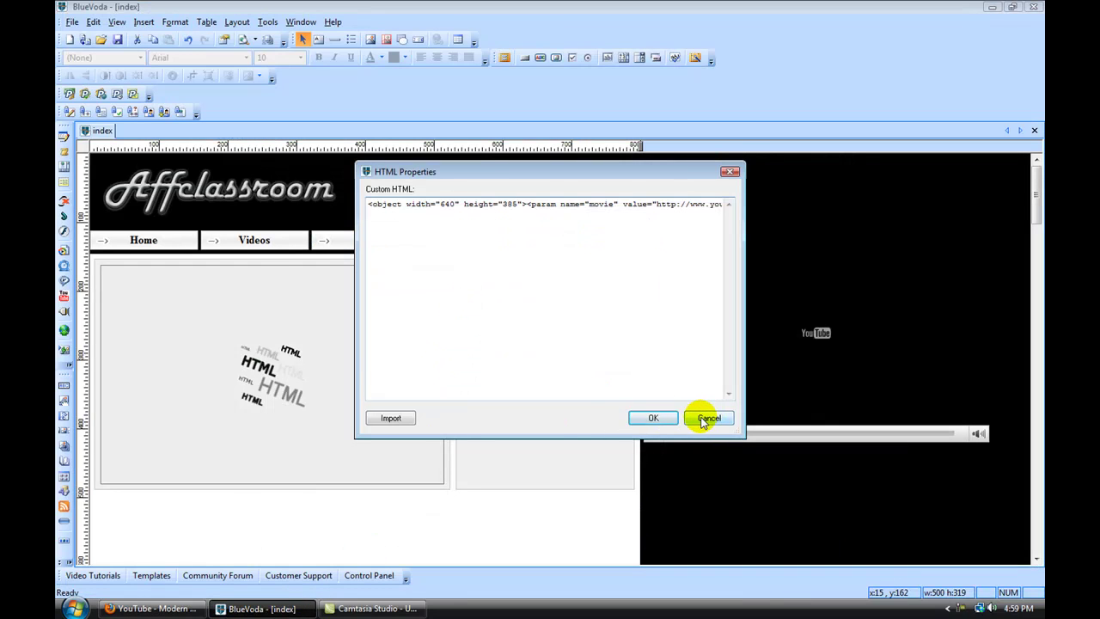
{"action": "right_click", "coordinate": [311, 354]}
{"action": "left_click", "coordinate": [343, 362]}
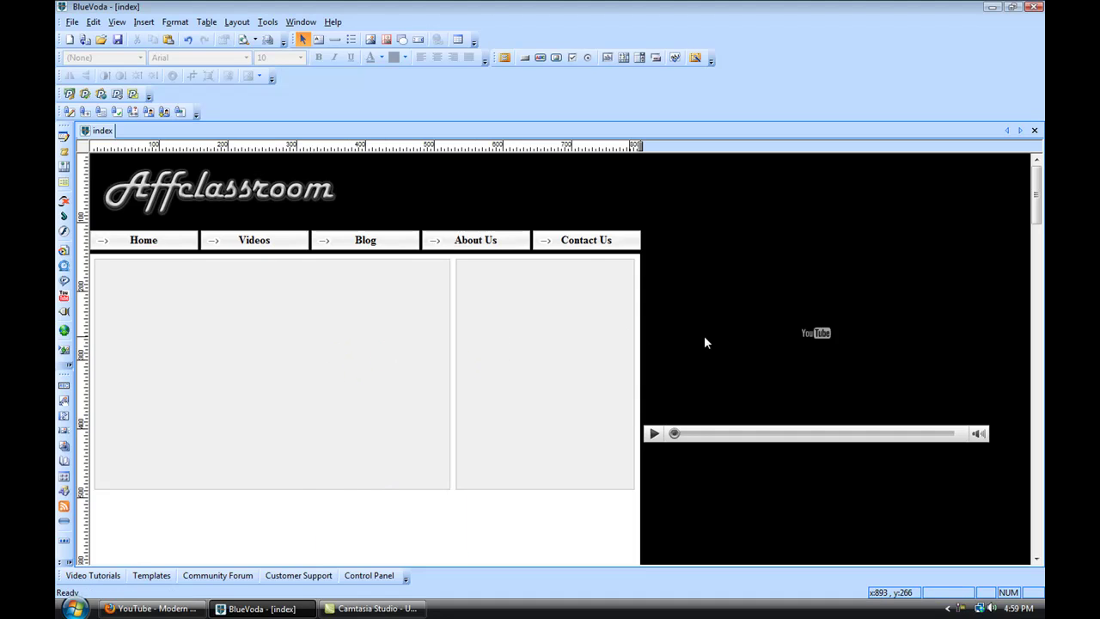
{"action": "left_click_drag", "start_coordinate": [727, 334], "coordinate": [283, 353]}
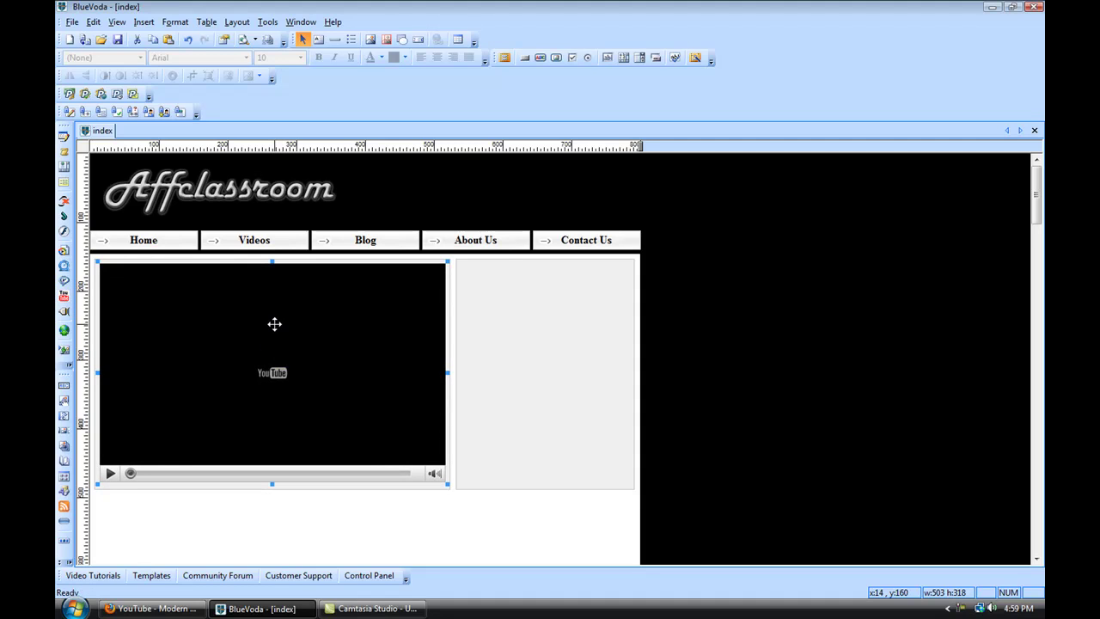
{"action": "left_click", "coordinate": [628, 373]}
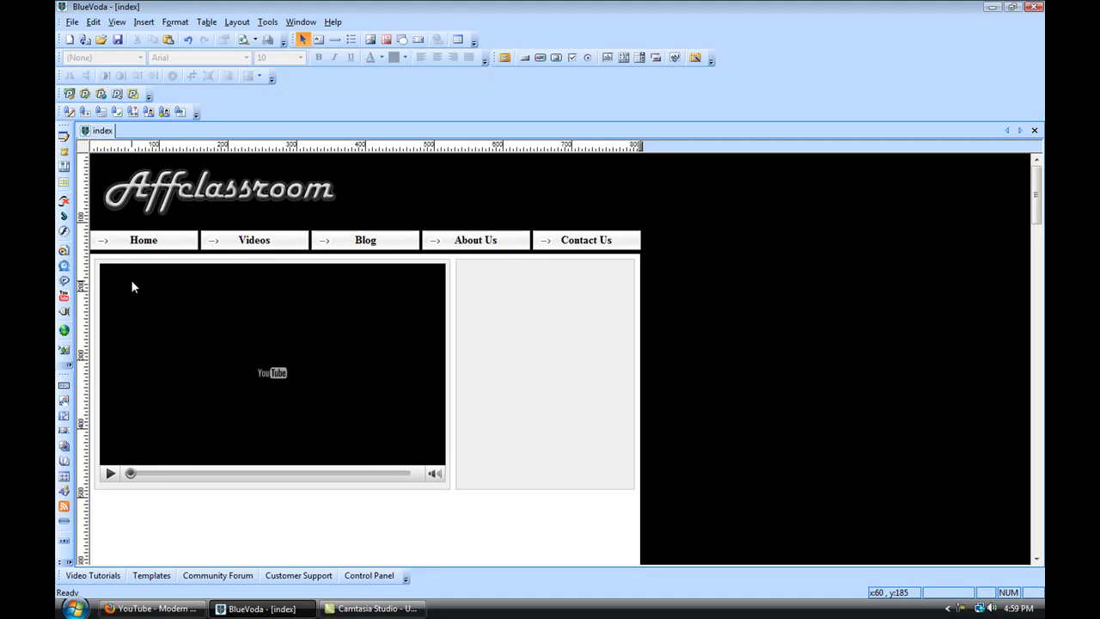
{"action": "left_click", "coordinate": [66, 233]}
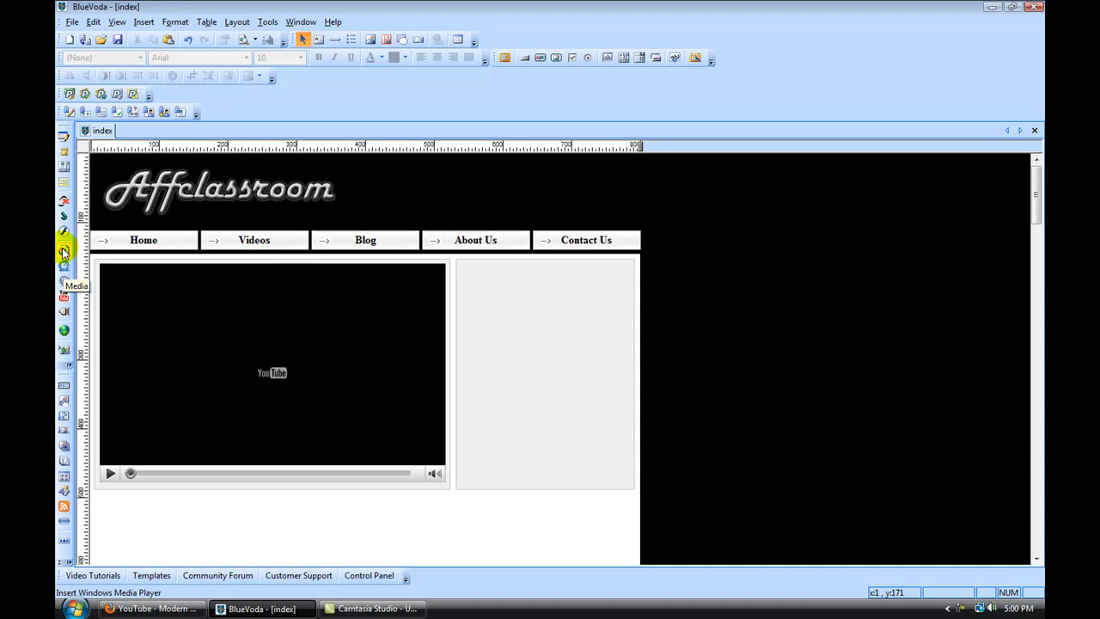
{"action": "left_click", "coordinate": [63, 253]}
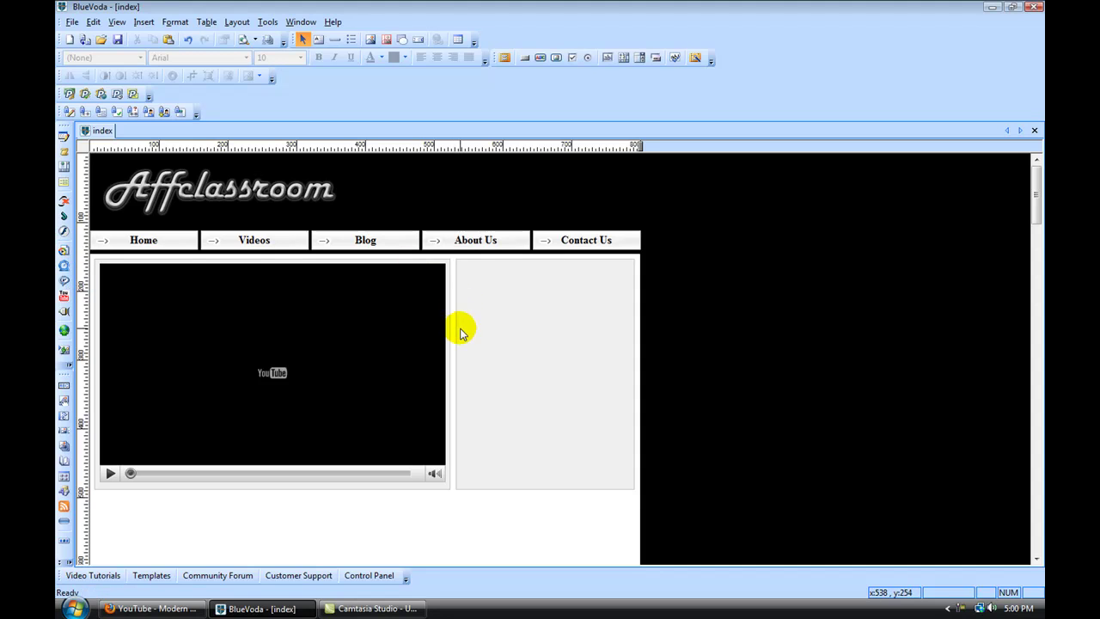